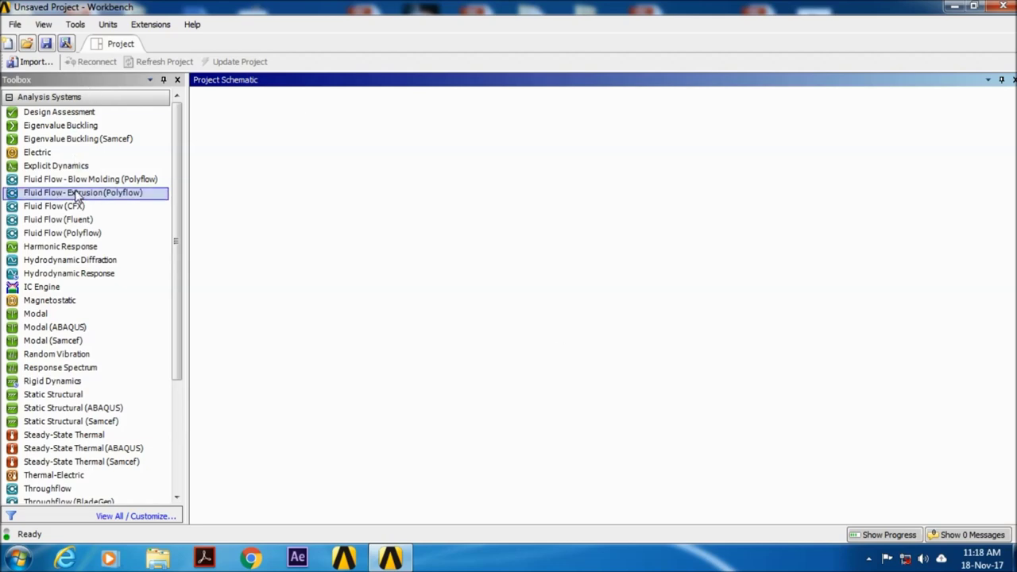
Drag Explicit Dynamics from Analysis Systems into the Project Schematic as a standalone system.
{"action": "left_click_drag", "start_coordinate": [73, 167], "coordinate": [274, 167]}
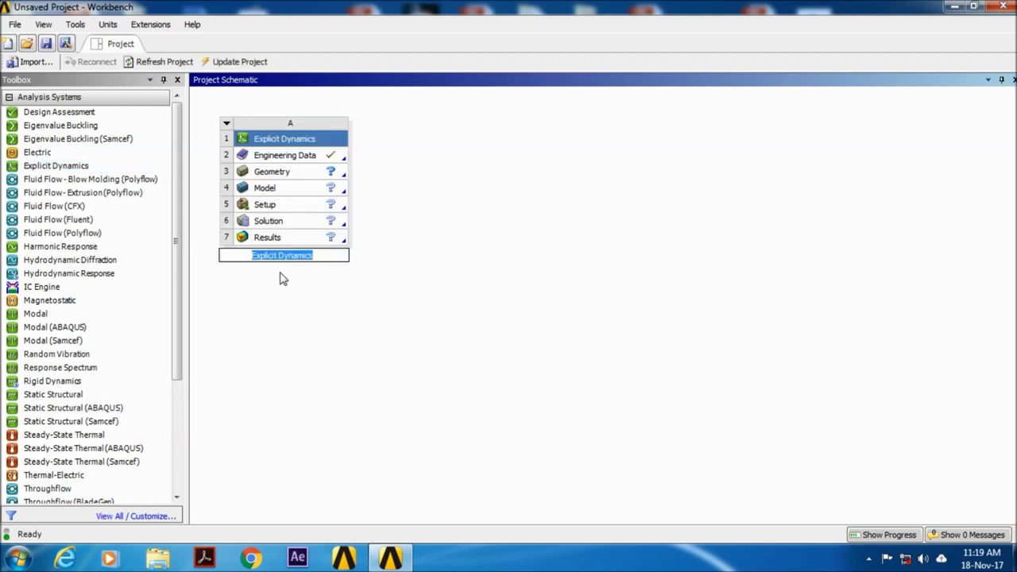
Add Polyethylene from the General Materials library to the Explicit Dynamics engineering data.
{"action": "double_click", "coordinate": [278, 156]}
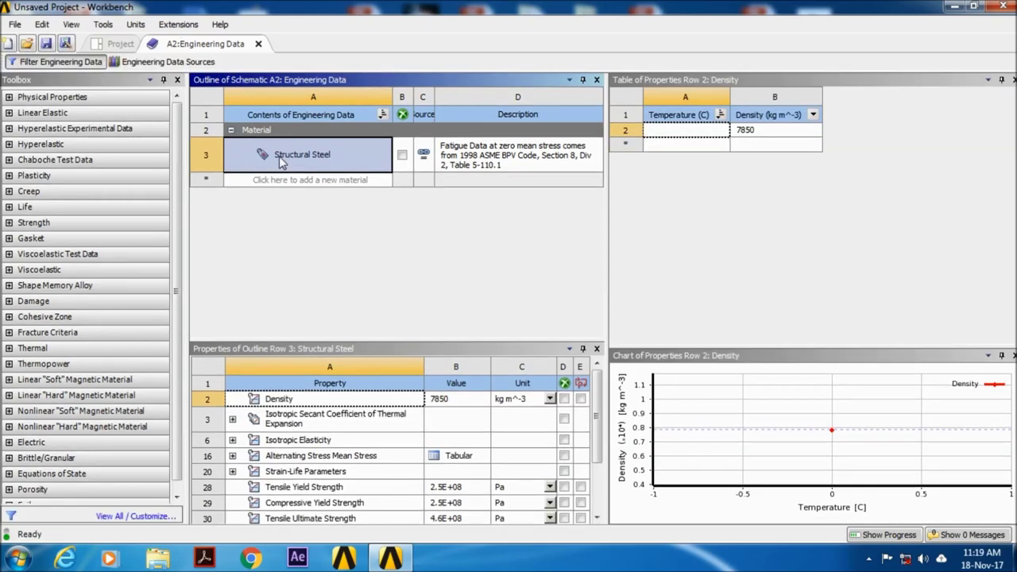
{"action": "left_click", "coordinate": [163, 62]}
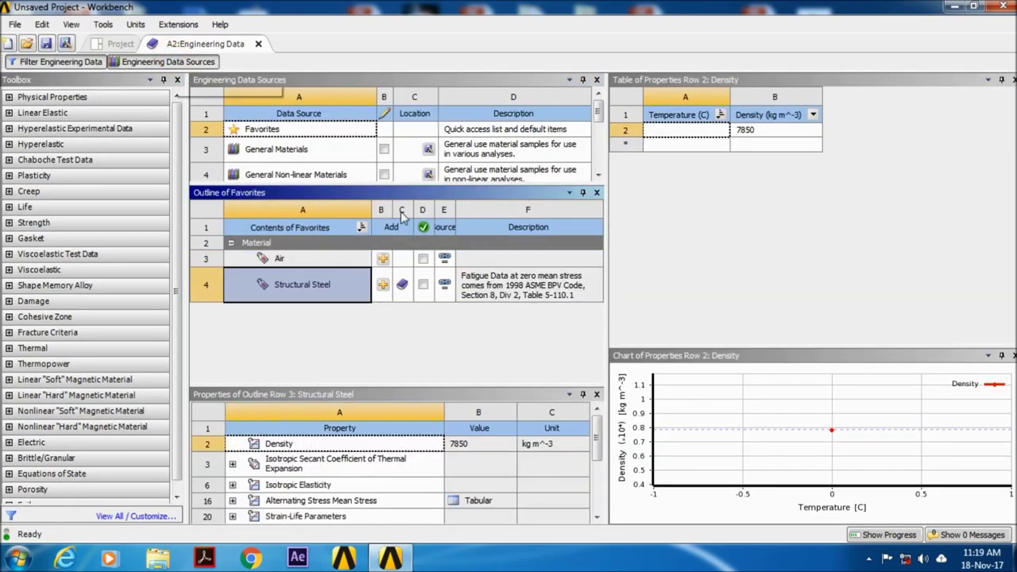
{"action": "left_click", "coordinate": [318, 149]}
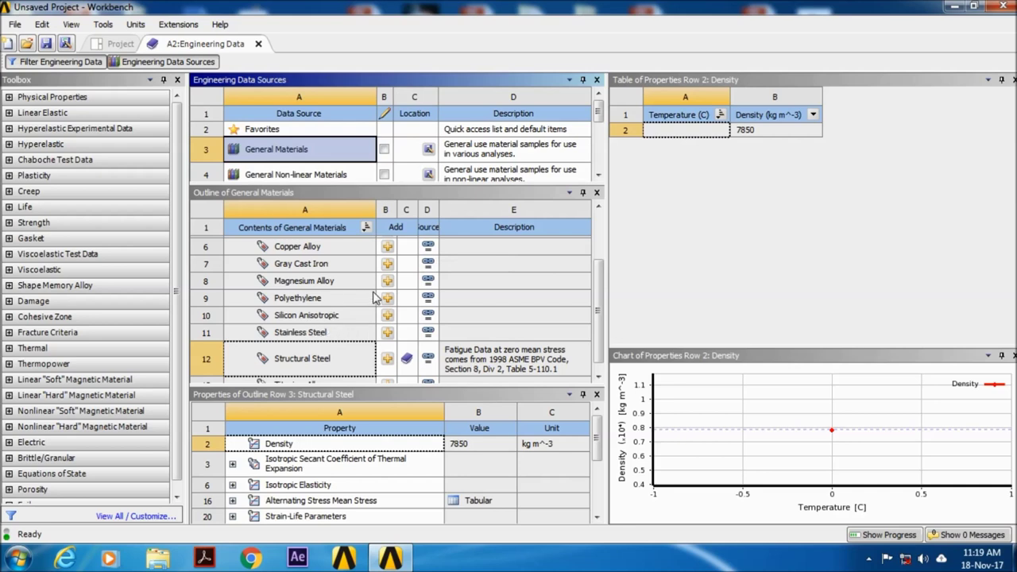
{"action": "left_click", "coordinate": [387, 298]}
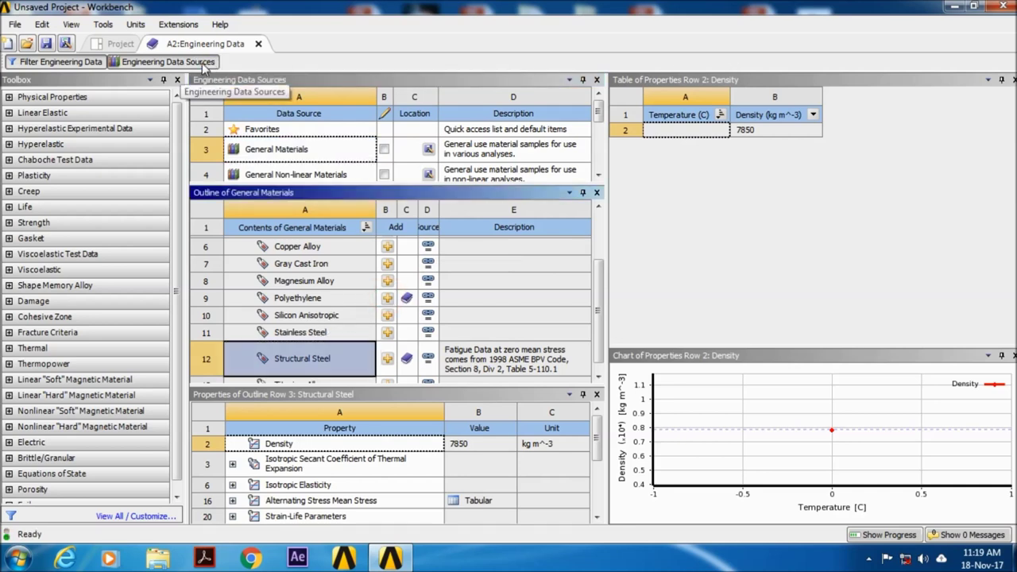
{"action": "left_click", "coordinate": [203, 64]}
{"action": "left_click", "coordinate": [259, 44]}
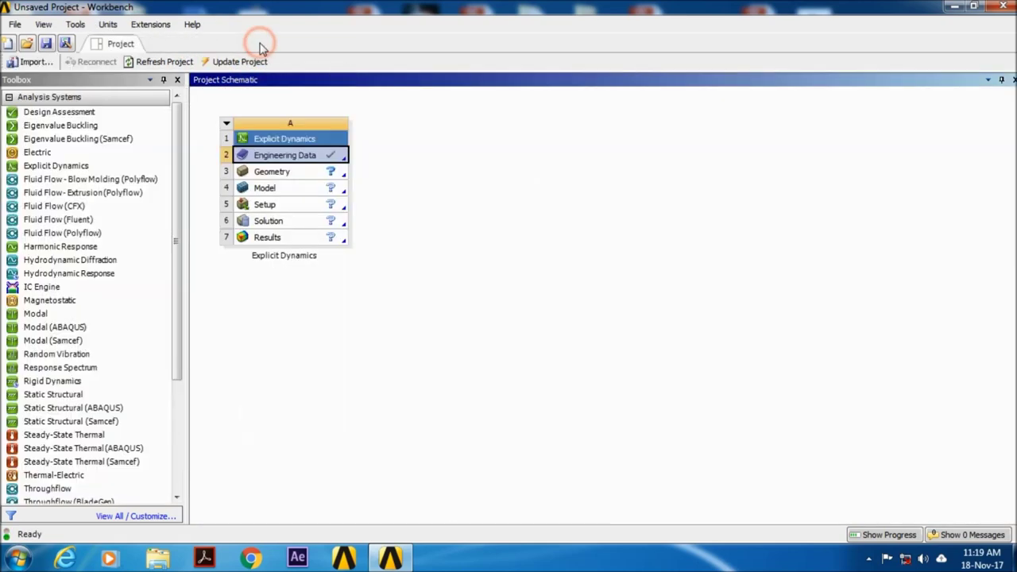
Open the system's geometry in DesignModeler and set the length units to millimetres.
{"action": "double_click", "coordinate": [294, 174]}
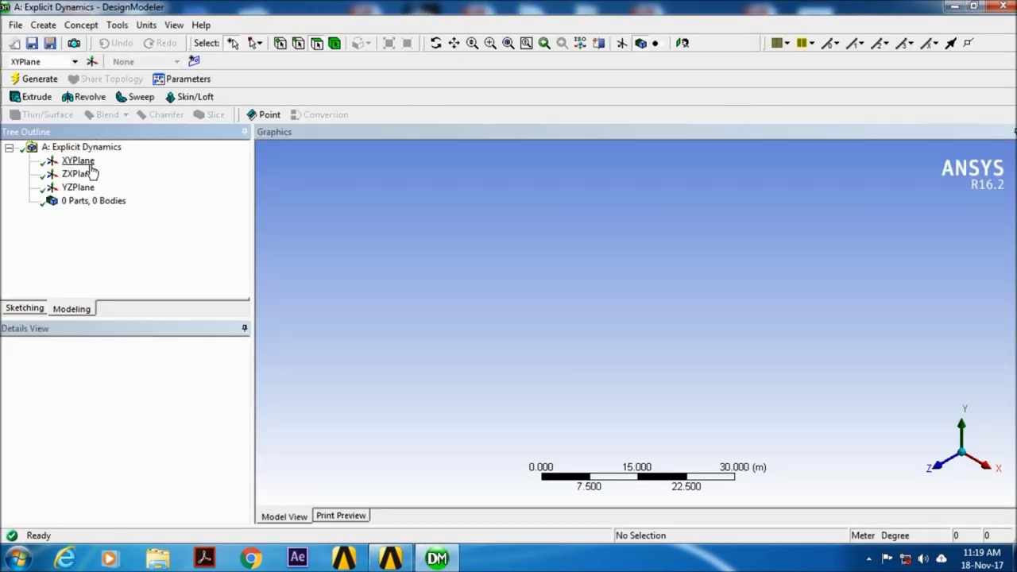
{"action": "left_click", "coordinate": [147, 24]}
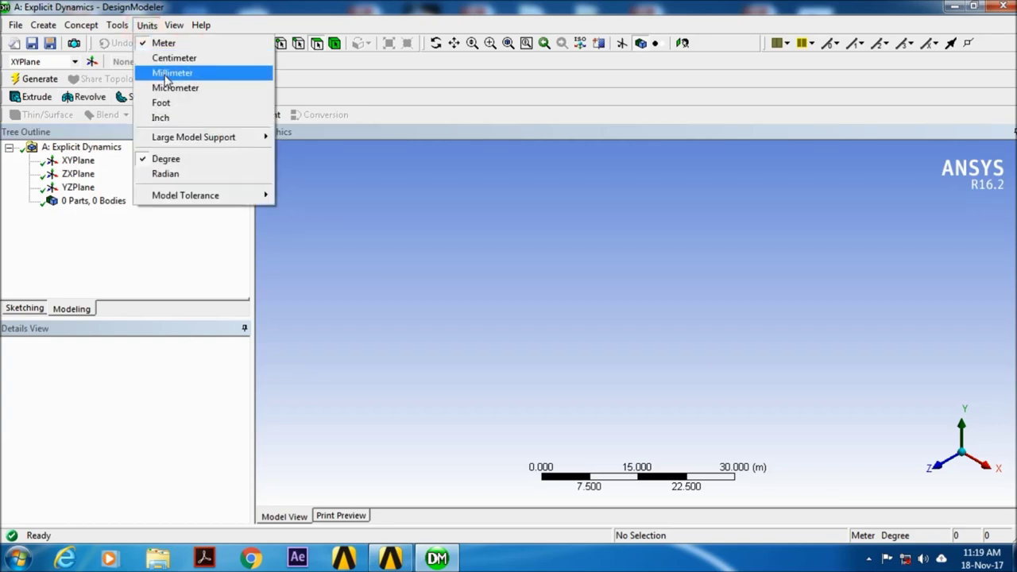
{"action": "left_click", "coordinate": [165, 73]}
Face the XY plane with the origin at lower left and enter sketching mode.
{"action": "left_click", "coordinate": [78, 162]}
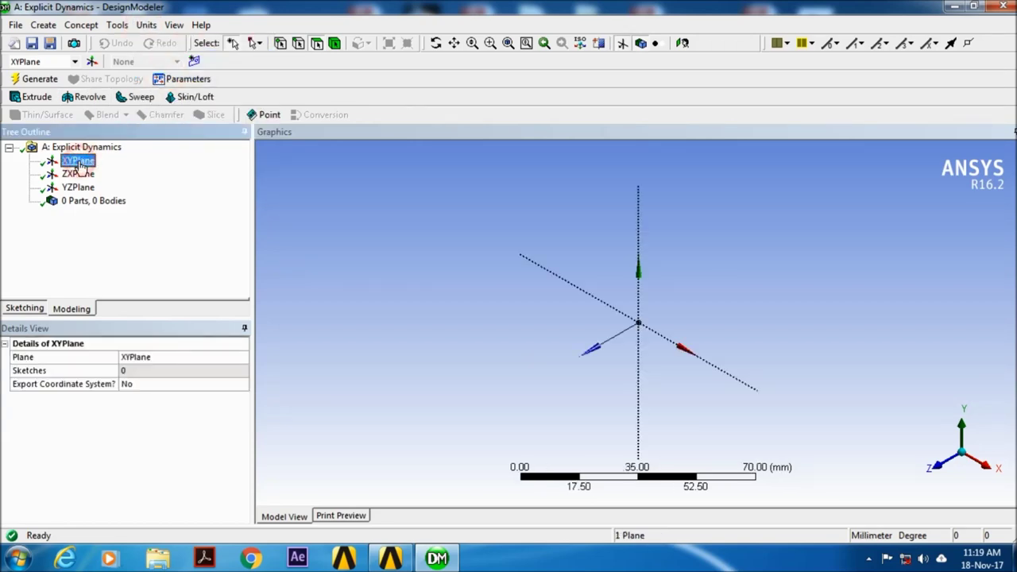
{"action": "left_click", "coordinate": [681, 44]}
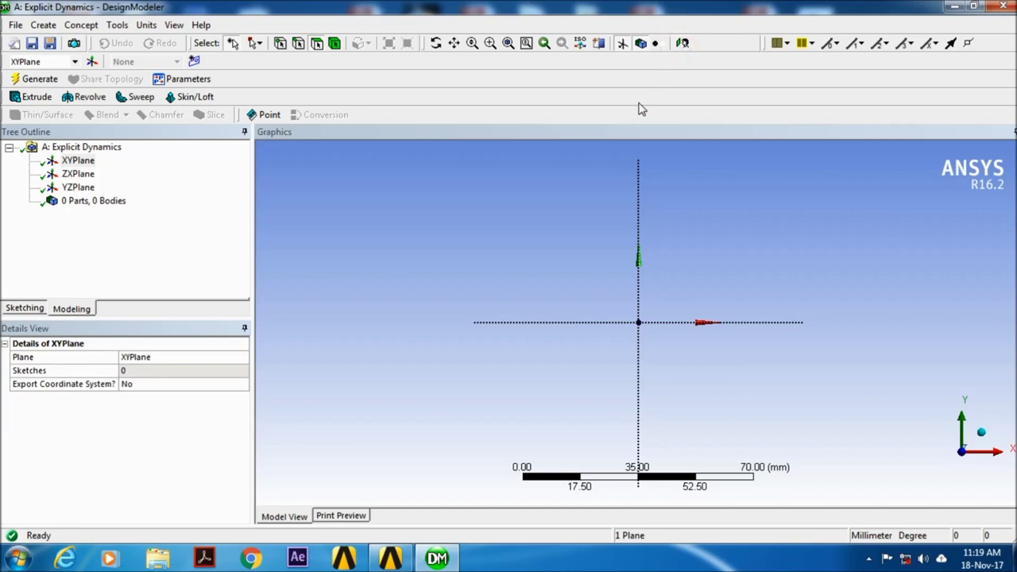
{"action": "middle_click_drag", "start_coordinate": [636, 297], "coordinate": [450, 346], "text": "ctrl"}
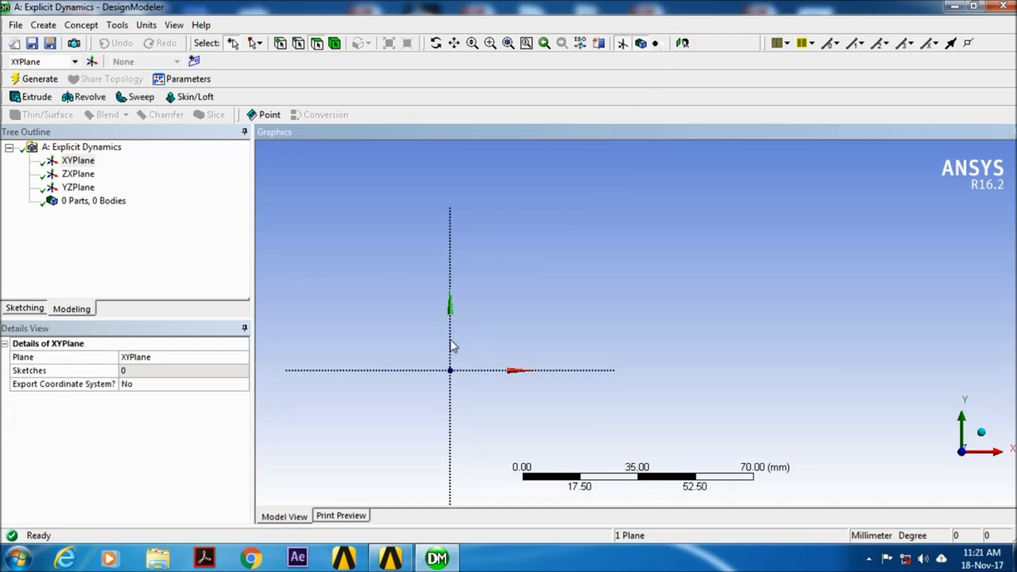
{"action": "left_click", "coordinate": [28, 310]}
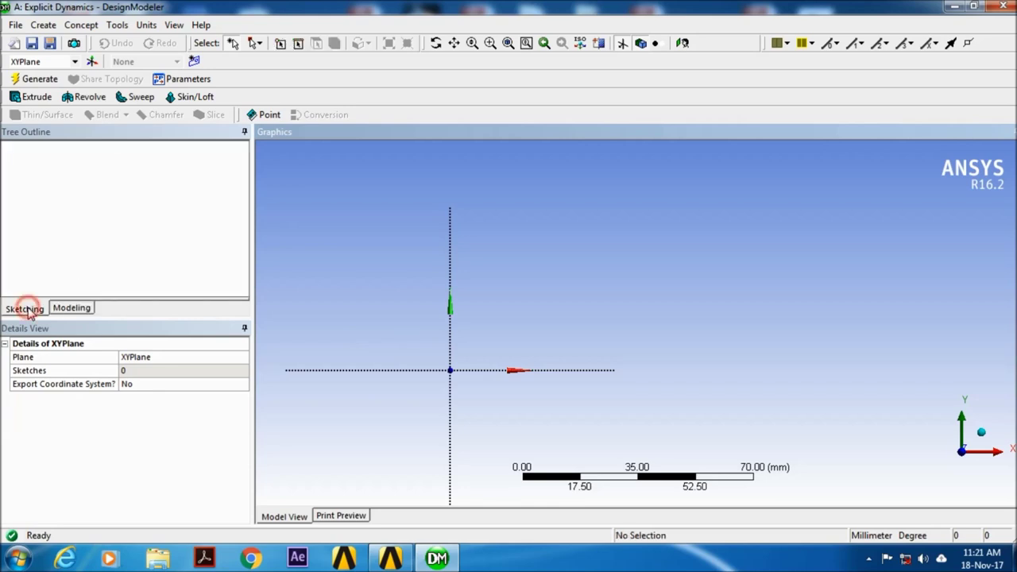
Draw five vertical lines upward from the x-axis, the first starting at the origin.
{"action": "left_click", "coordinate": [26, 168]}
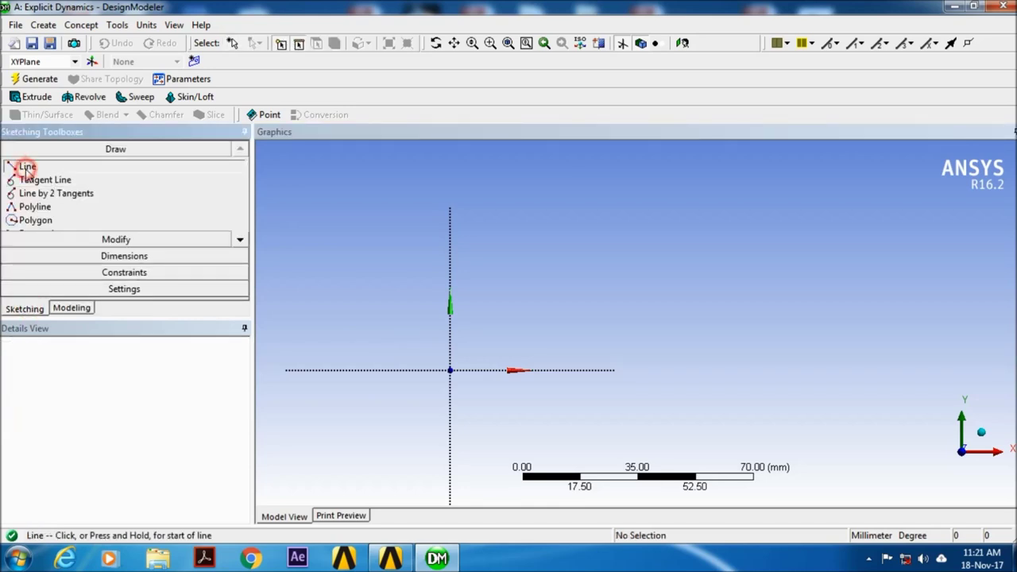
{"action": "left_click", "coordinate": [450, 370]}
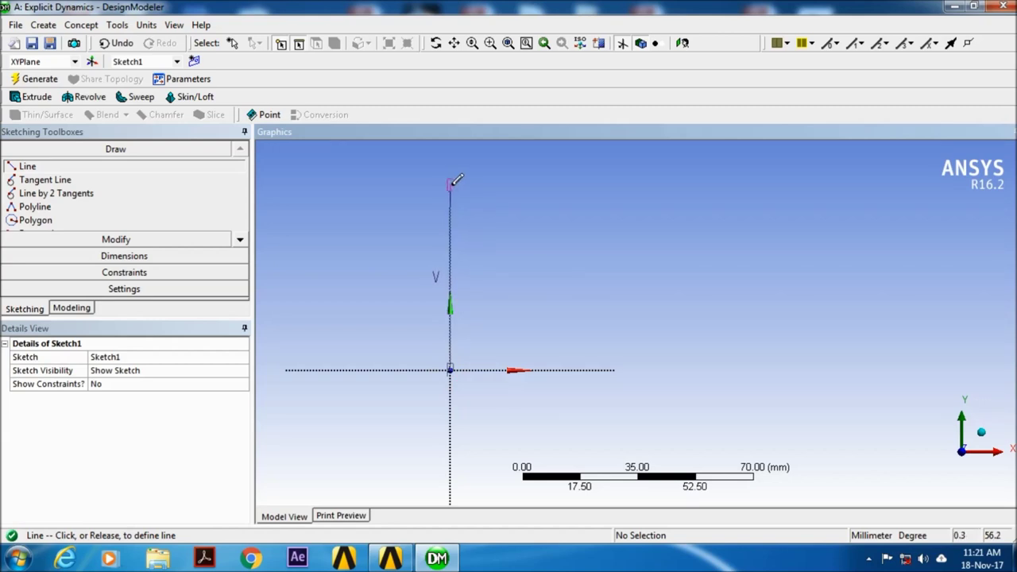
{"action": "left_click", "coordinate": [450, 186]}
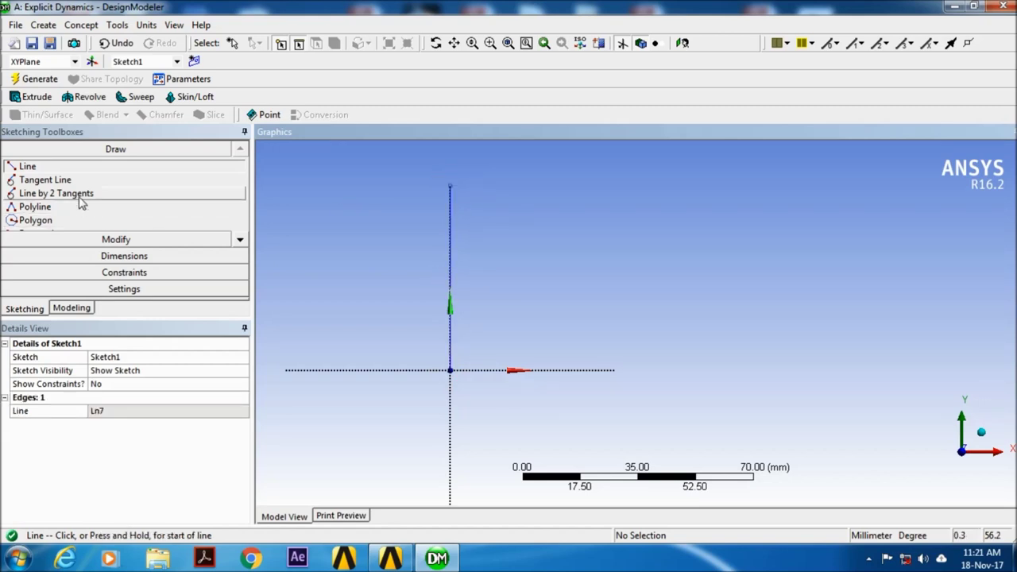
{"action": "left_click", "coordinate": [496, 369]}
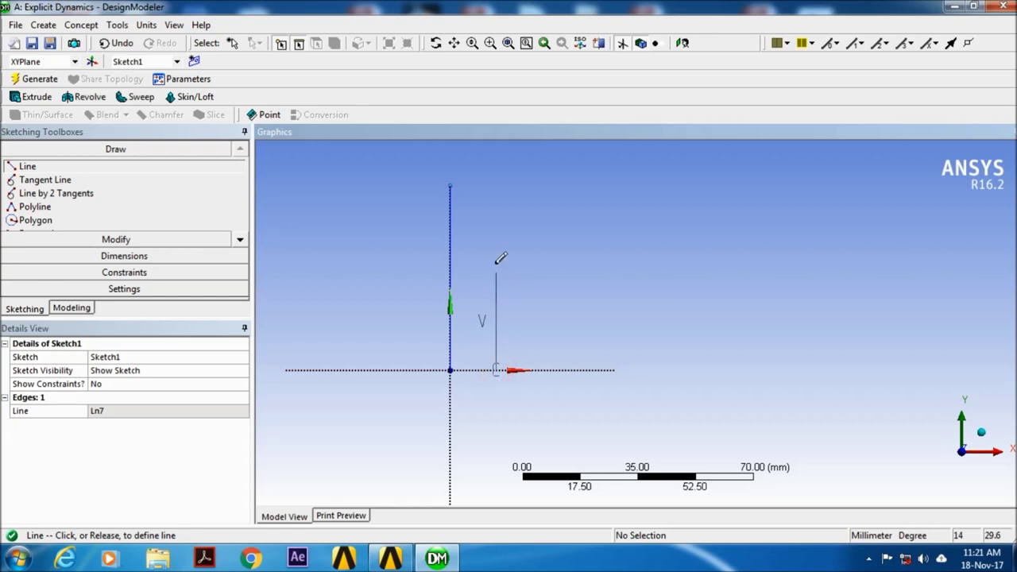
{"action": "left_click", "coordinate": [496, 185]}
{"action": "left_click", "coordinate": [547, 369]}
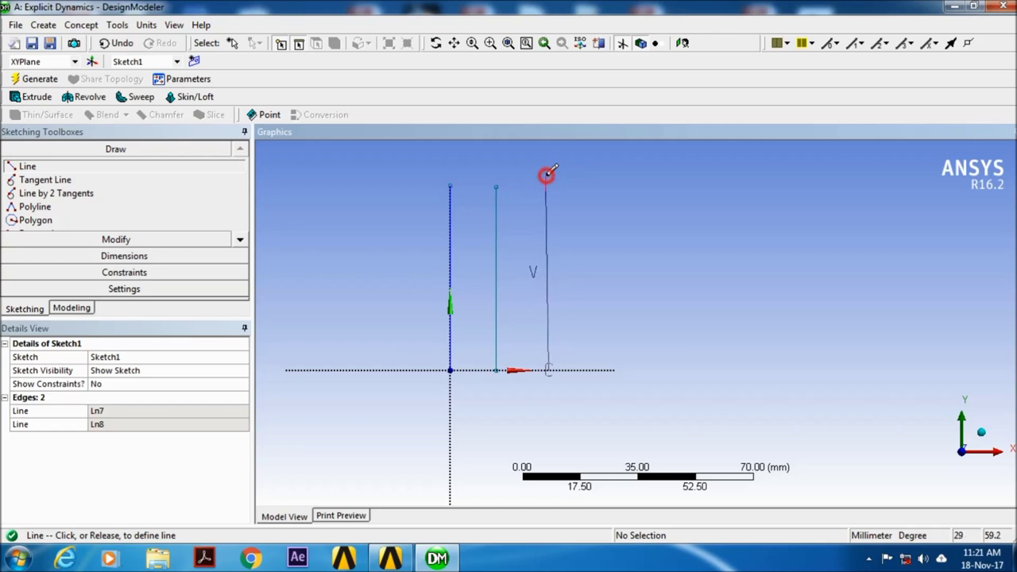
{"action": "left_click", "coordinate": [548, 175]}
{"action": "left_click", "coordinate": [598, 369]}
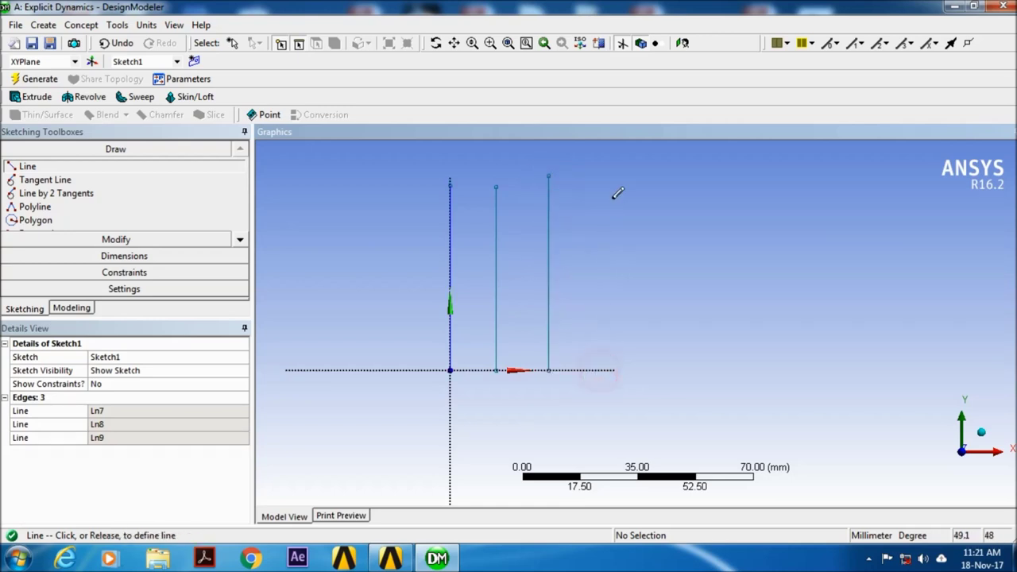
{"action": "left_click", "coordinate": [595, 153]}
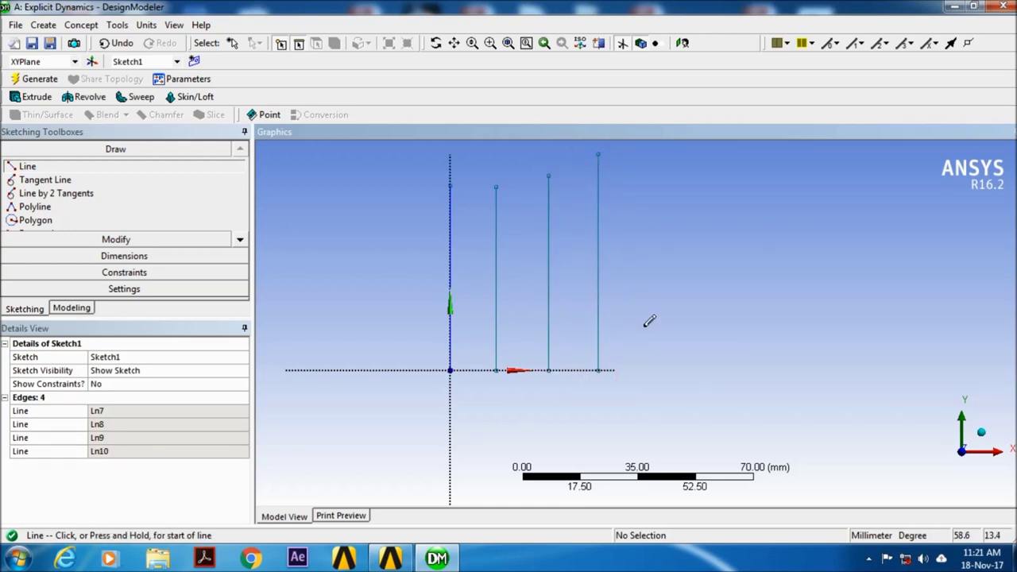
{"action": "left_click", "coordinate": [649, 370]}
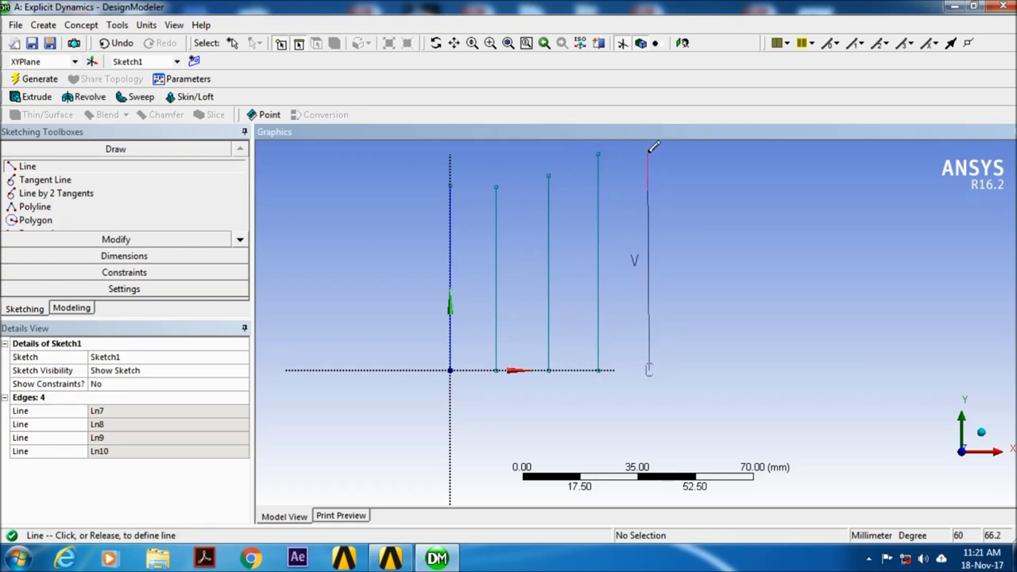
{"action": "left_click", "coordinate": [650, 151]}
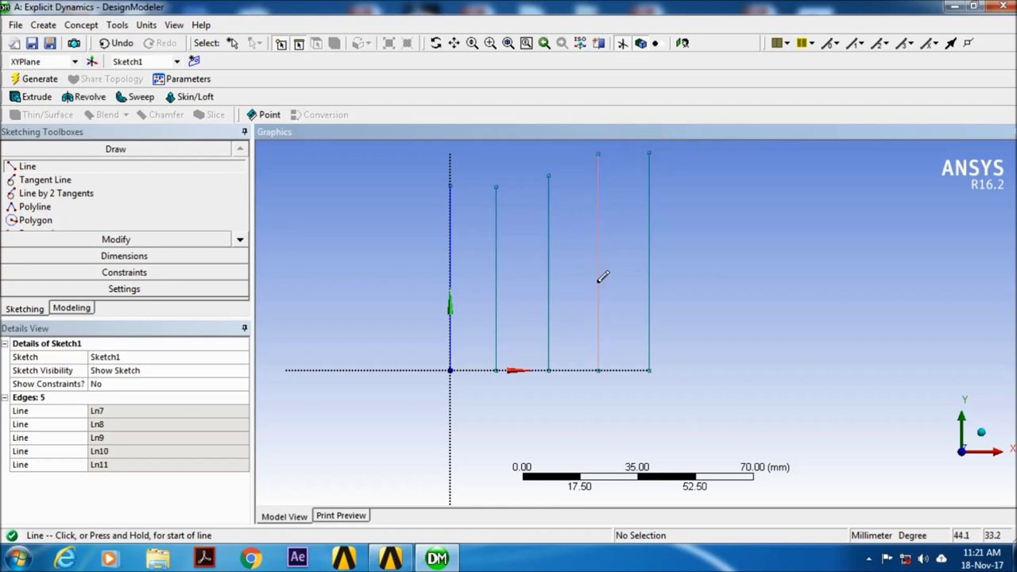
{"action": "left_click", "coordinate": [74, 256]}
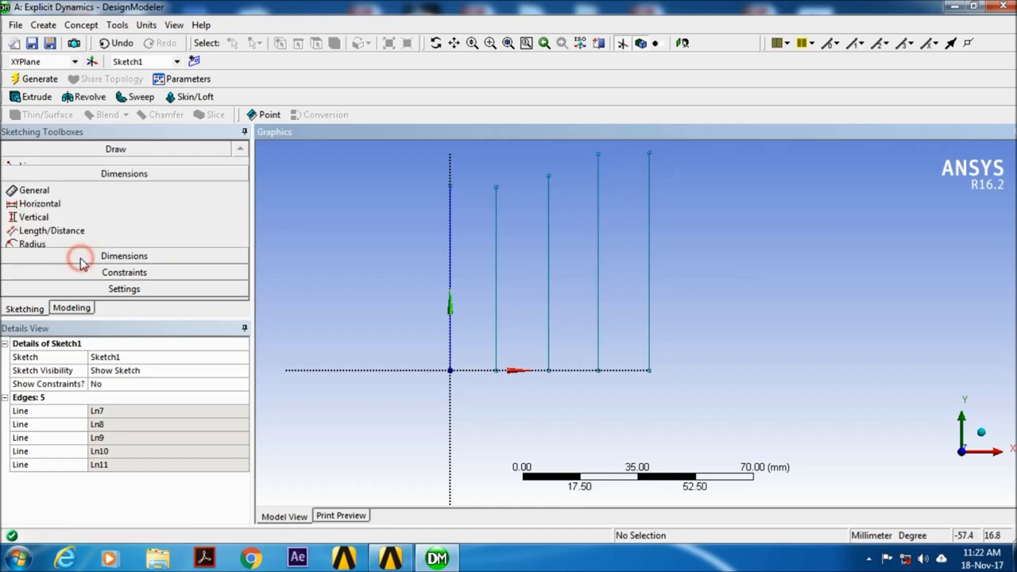
Dimension the first line's height as V1 = 100 mm.
{"action": "left_click", "coordinate": [449, 231]}
{"action": "left_click", "coordinate": [402, 239]}
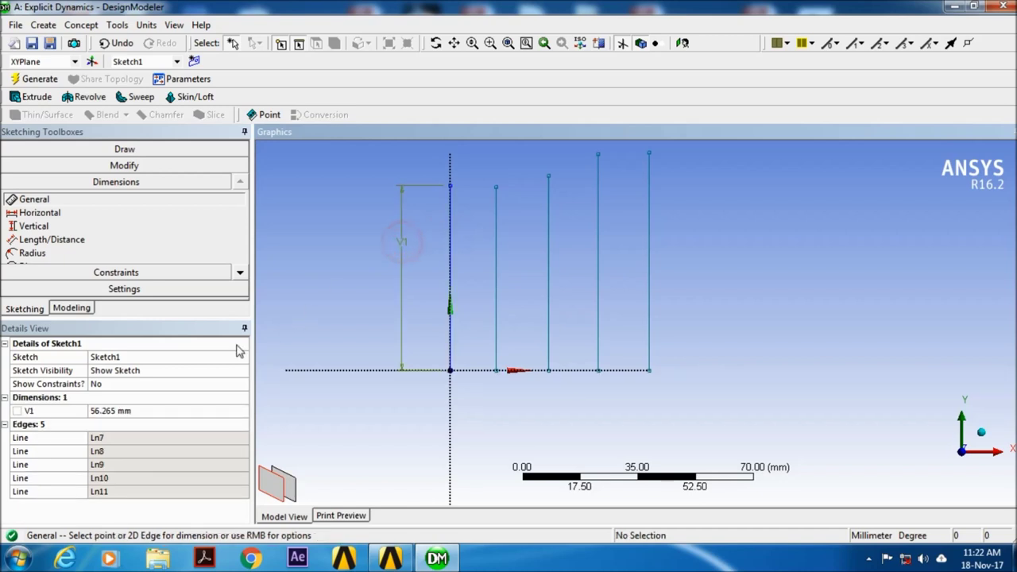
{"action": "left_click", "coordinate": [111, 411]}
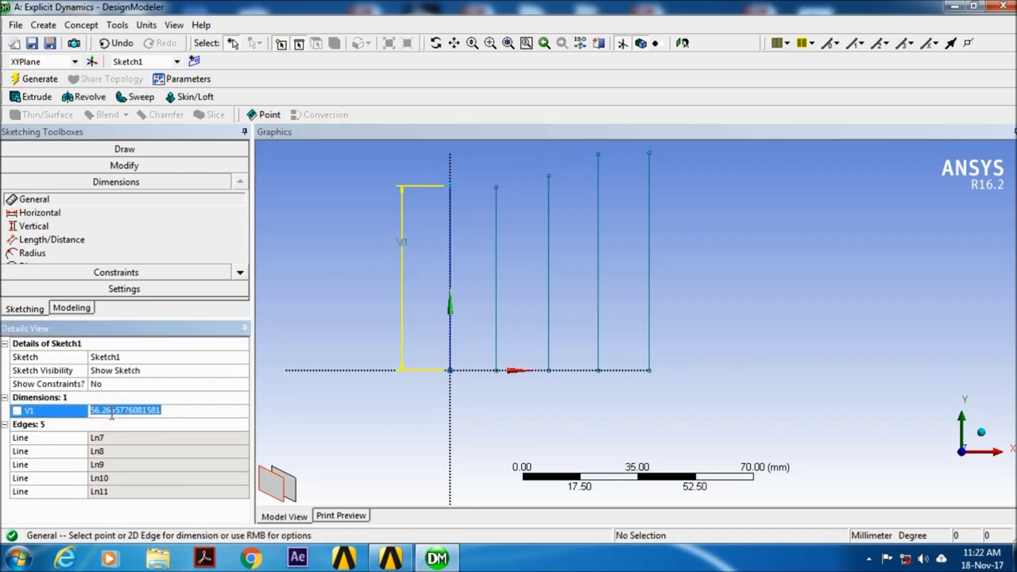
{"action": "type", "text": "1"}
{"action": "key", "text": "Return"}
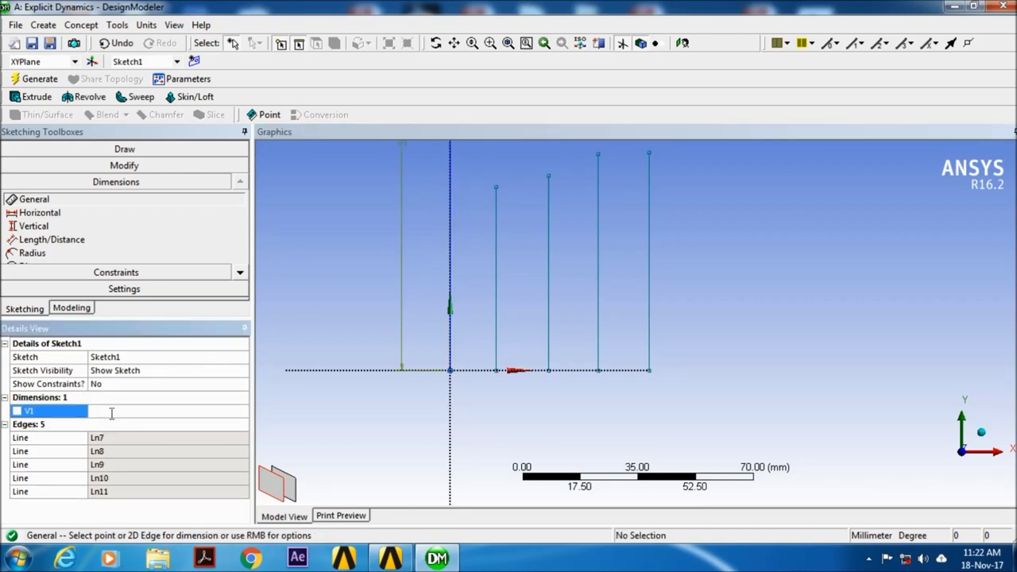
Constrain the other four lines to equal length with the 100 mm line.
{"action": "left_click", "coordinate": [86, 271]}
{"action": "left_click", "coordinate": [240, 290]}
{"action": "left_click", "coordinate": [240, 290]}
{"action": "left_click", "coordinate": [240, 291]}
{"action": "left_click", "coordinate": [240, 290]}
{"action": "left_click", "coordinate": [240, 290]}
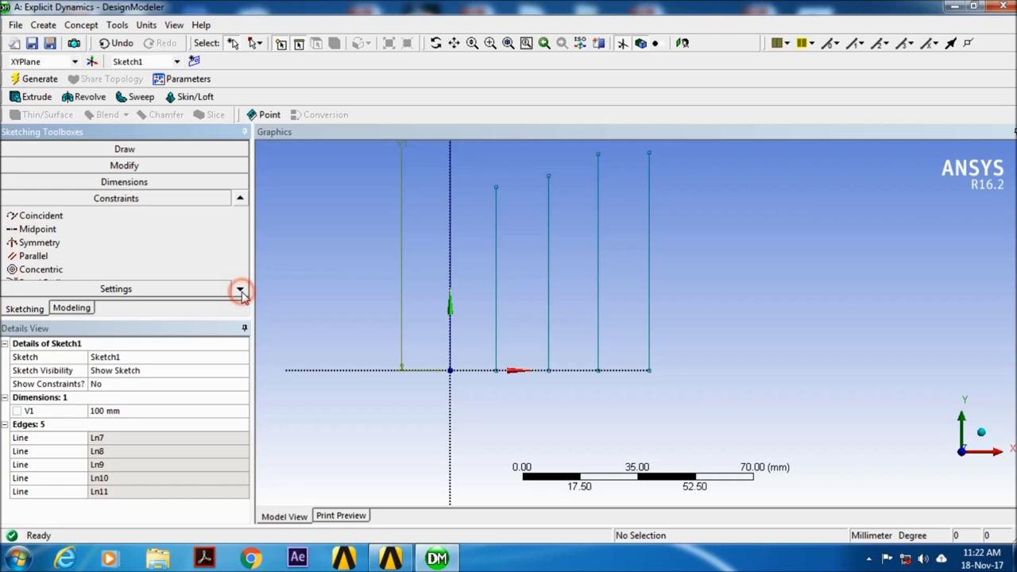
{"action": "left_click", "coordinate": [240, 290]}
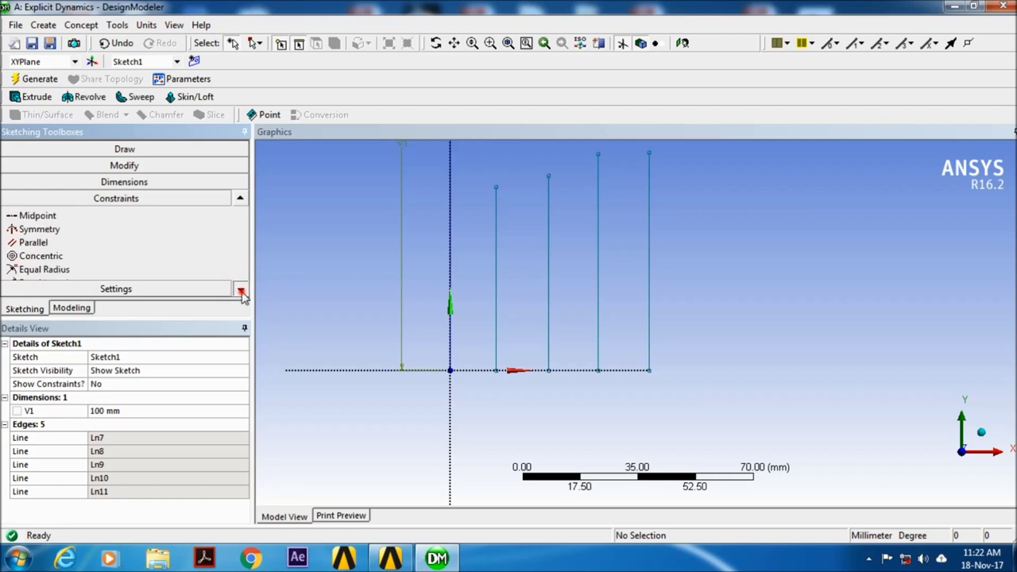
{"action": "left_click", "coordinate": [240, 290]}
{"action": "left_click", "coordinate": [35, 271]}
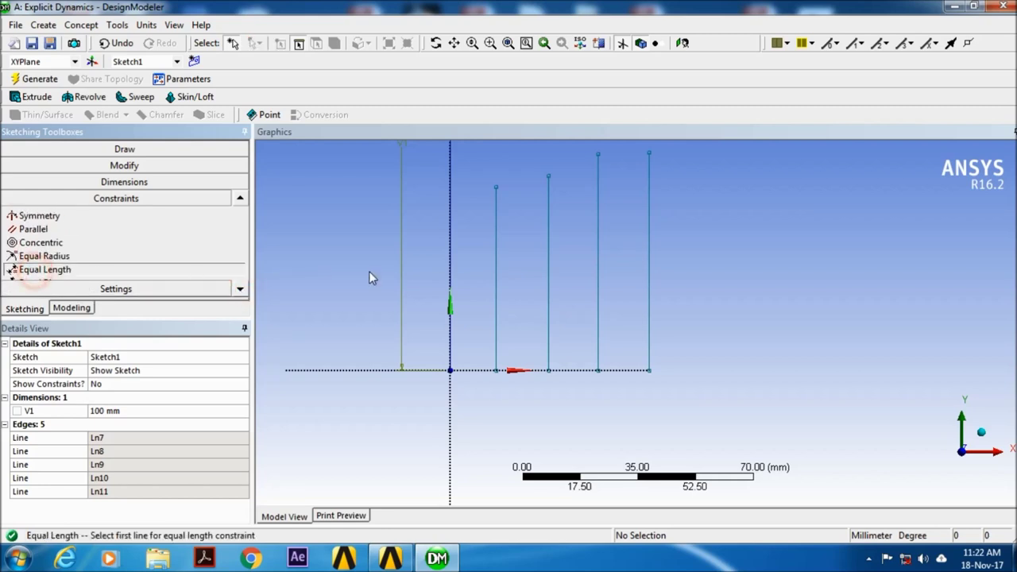
{"action": "left_click", "coordinate": [448, 253]}
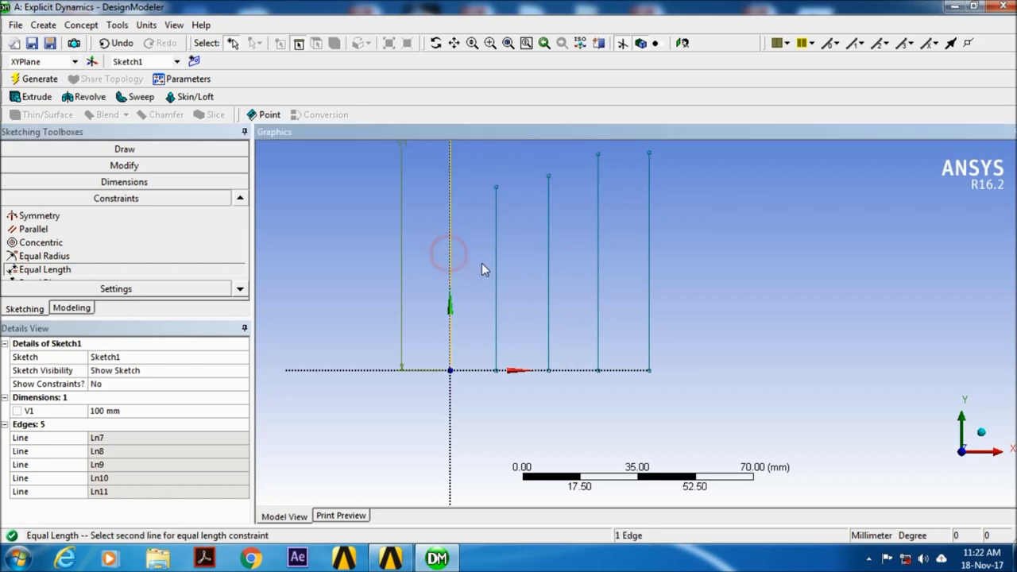
{"action": "left_click", "coordinate": [496, 270]}
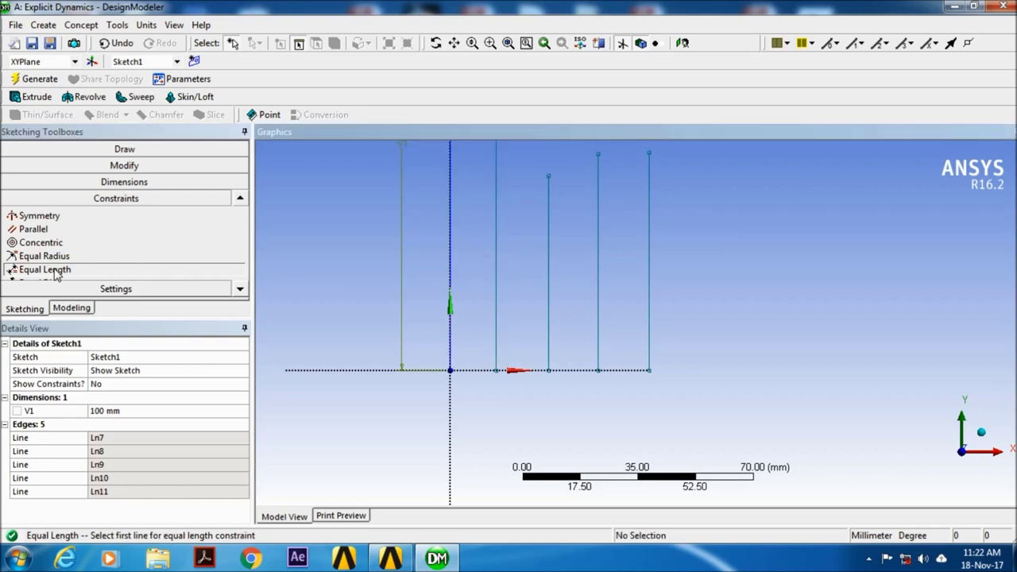
{"action": "left_click", "coordinate": [449, 252]}
{"action": "left_click", "coordinate": [549, 252]}
{"action": "left_click", "coordinate": [496, 259]}
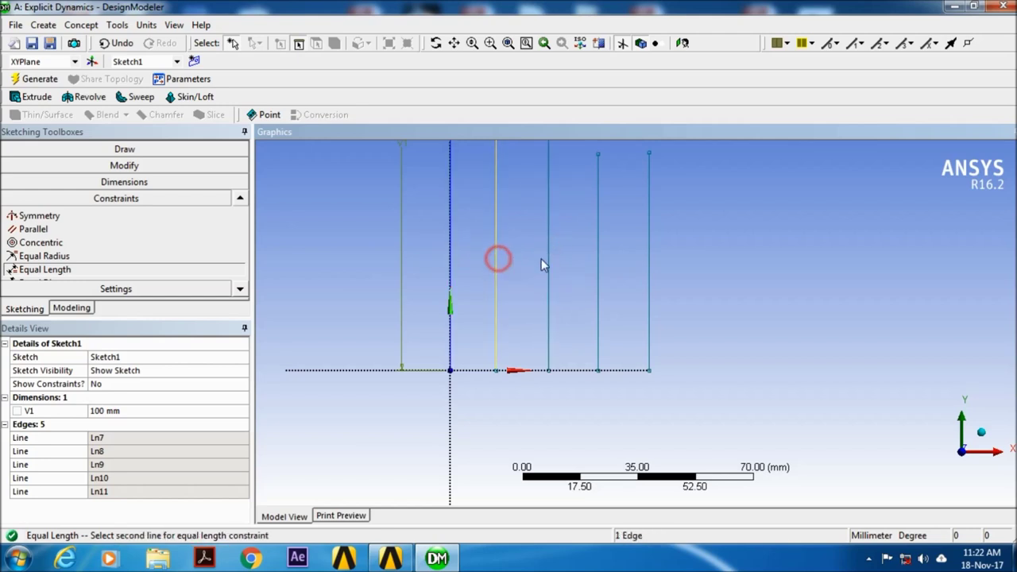
{"action": "left_click", "coordinate": [598, 260]}
{"action": "left_click", "coordinate": [598, 261]}
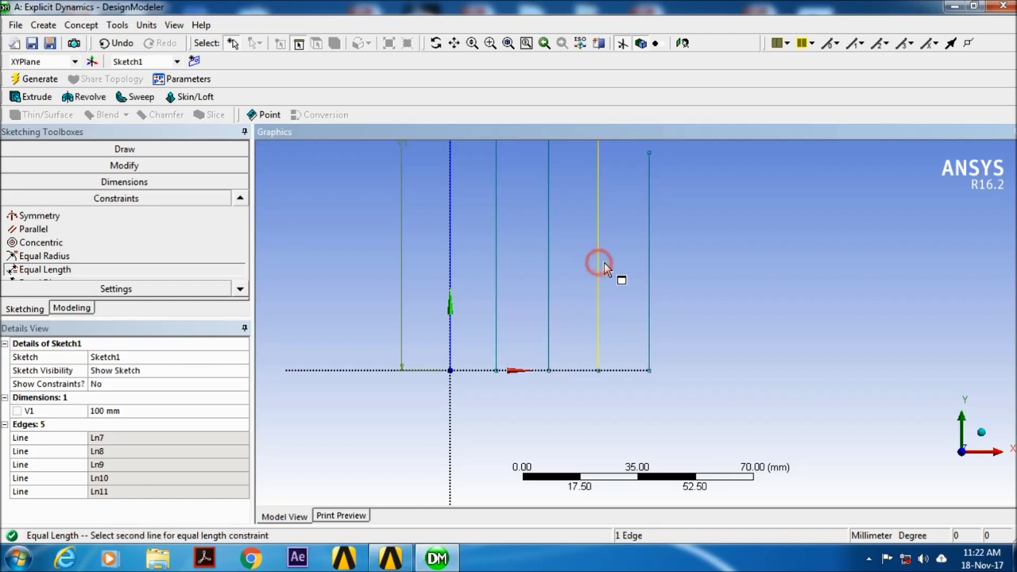
{"action": "left_click", "coordinate": [647, 265]}
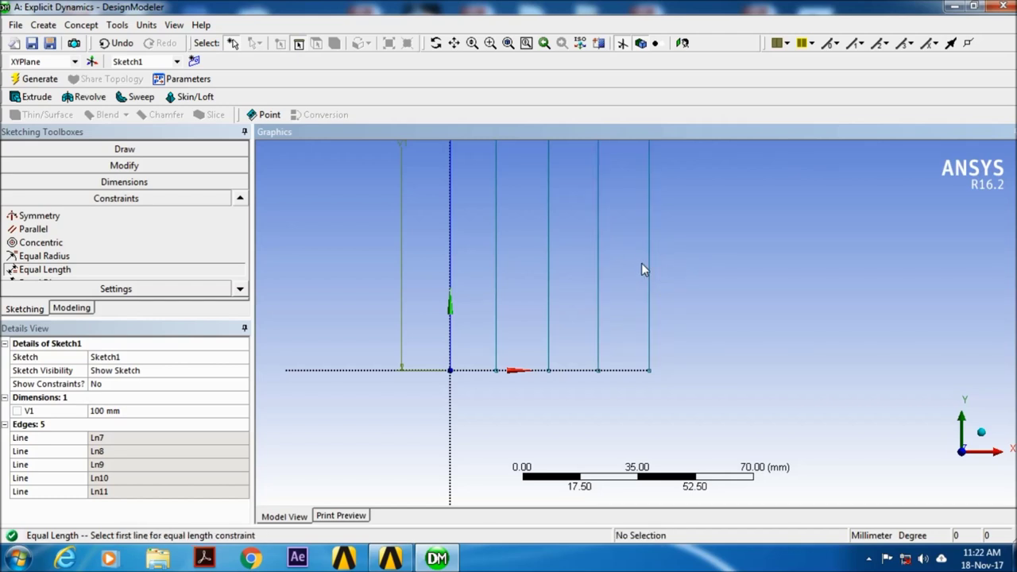
{"action": "middle_click_drag", "start_coordinate": [513, 271], "coordinate": [518, 328], "text": "ctrl"}
{"action": "scroll", "coordinate": [518, 328], "scroll_direction": "down", "scroll_amount": 1}
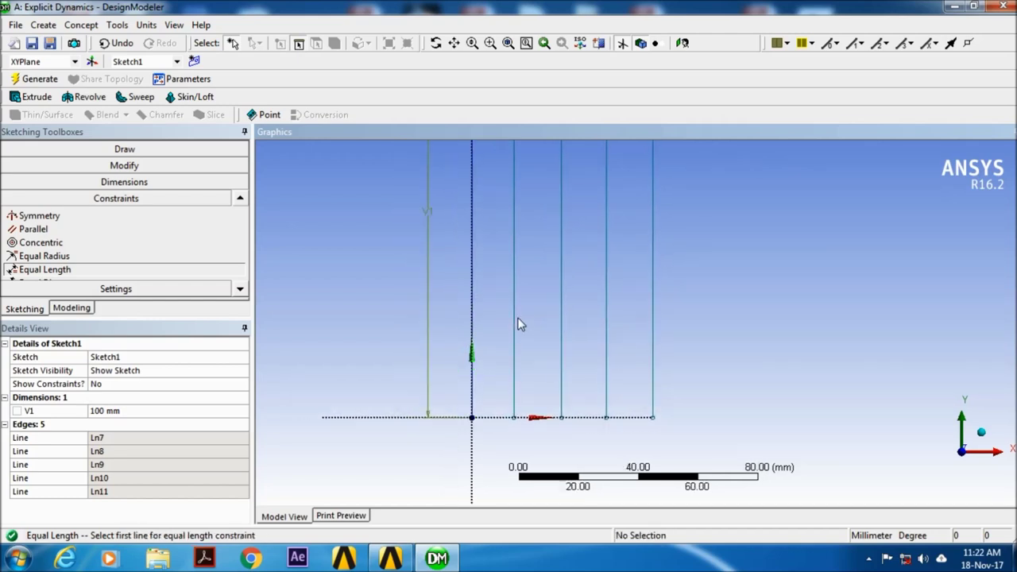
{"action": "scroll", "coordinate": [518, 328], "scroll_direction": "down", "scroll_amount": 1}
{"action": "scroll", "coordinate": [518, 326], "scroll_direction": "down", "scroll_amount": 1}
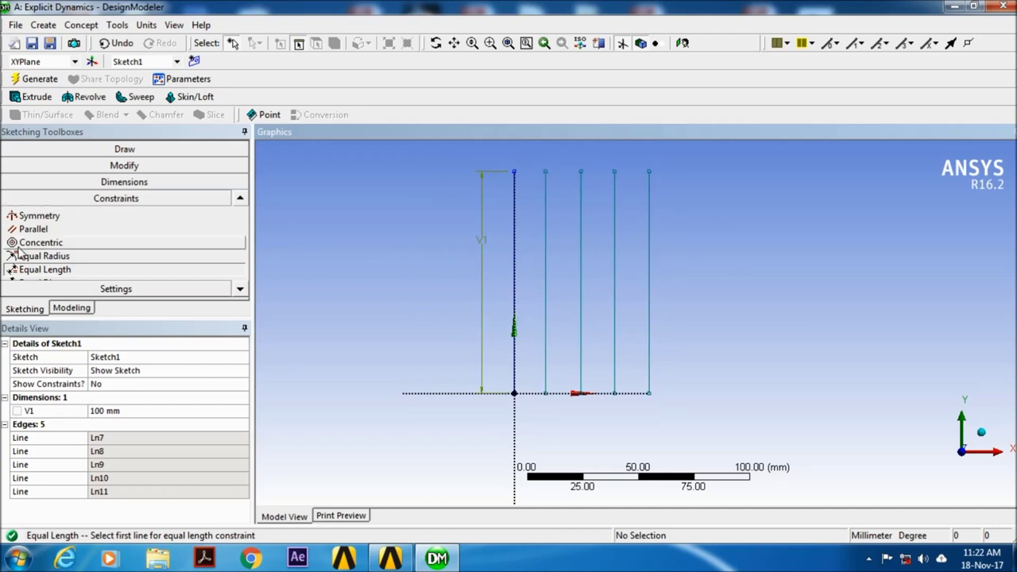
{"action": "left_click", "coordinate": [68, 152]}
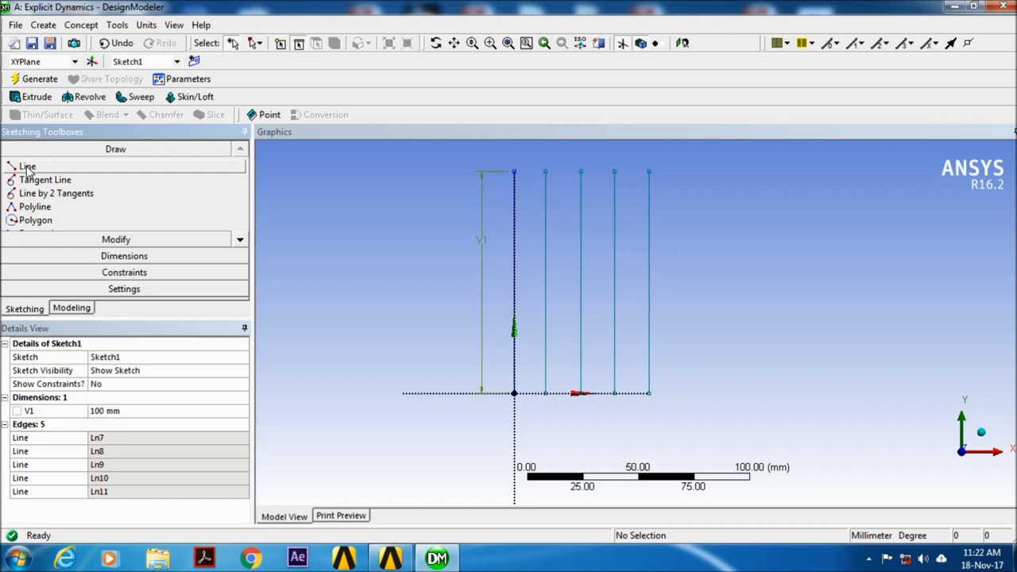
Add horizontal spacing dimensions H2–H5 between each pair of adjacent lines.
{"action": "left_click", "coordinate": [65, 257]}
{"action": "left_click", "coordinate": [43, 212]}
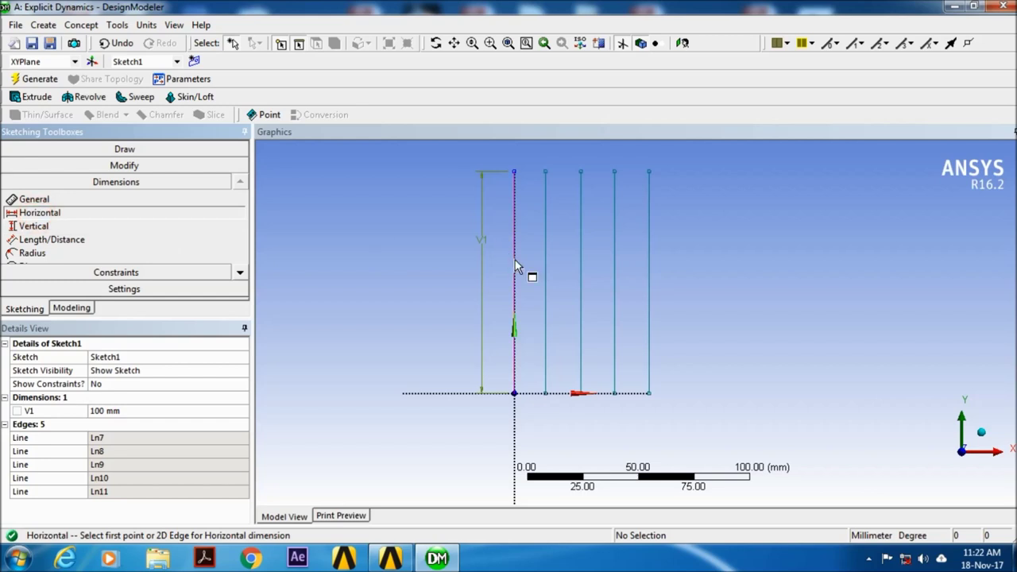
{"action": "left_click", "coordinate": [514, 266]}
{"action": "left_click", "coordinate": [545, 279]}
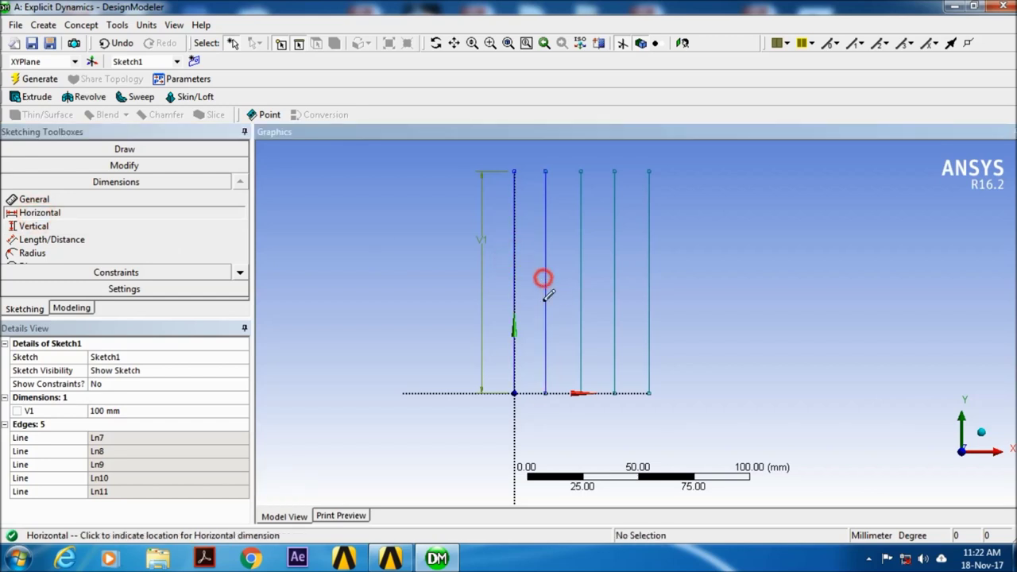
{"action": "left_click", "coordinate": [541, 416]}
{"action": "left_click", "coordinate": [546, 371]}
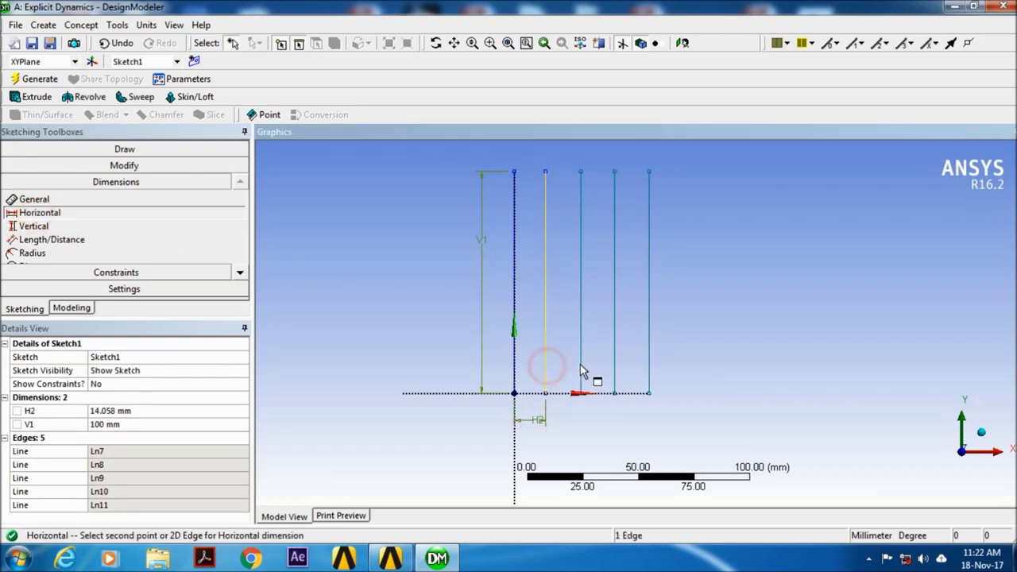
{"action": "left_click", "coordinate": [581, 367]}
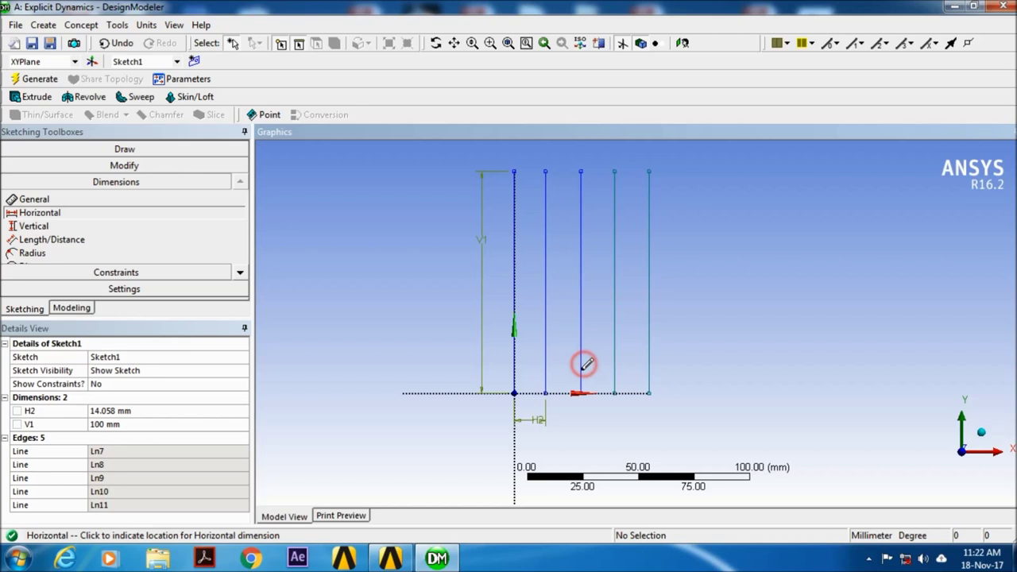
{"action": "left_click", "coordinate": [579, 413]}
{"action": "left_click", "coordinate": [582, 357]}
{"action": "left_click", "coordinate": [614, 363]}
{"action": "left_click", "coordinate": [612, 415]}
{"action": "left_click", "coordinate": [616, 352]}
{"action": "left_click", "coordinate": [649, 356]}
{"action": "left_click", "coordinate": [641, 414]}
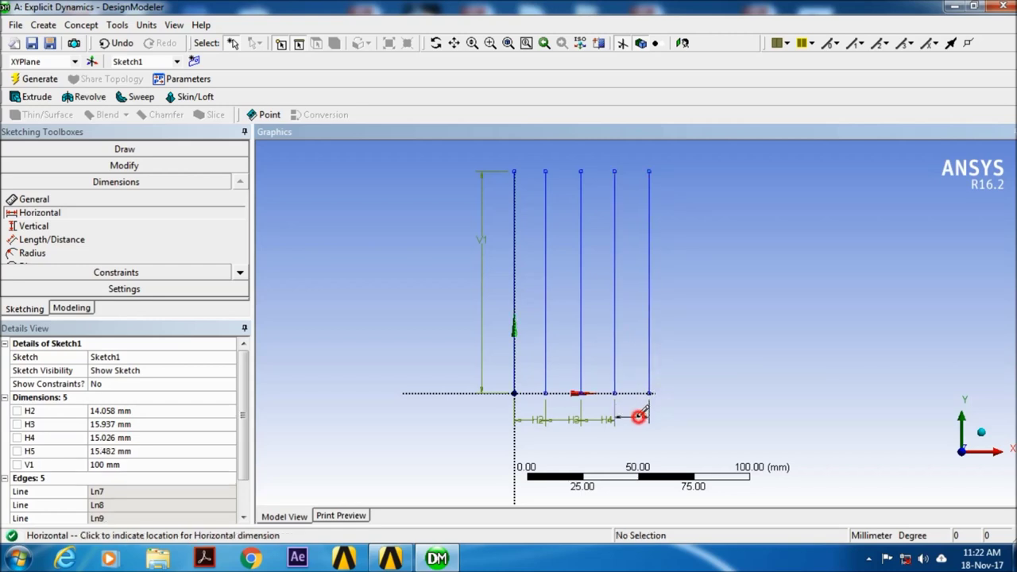
Set the H2, H3, H4 and H5 spacings each to 20 mm.
{"action": "left_click", "coordinate": [137, 411]}
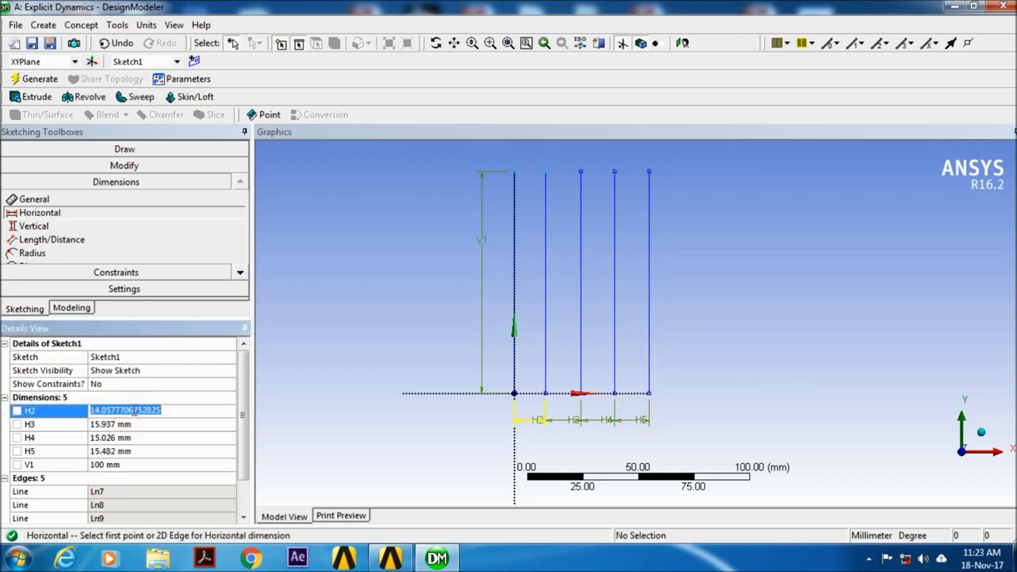
{"action": "type", "text": "20"}
{"action": "left_click", "coordinate": [126, 425]}
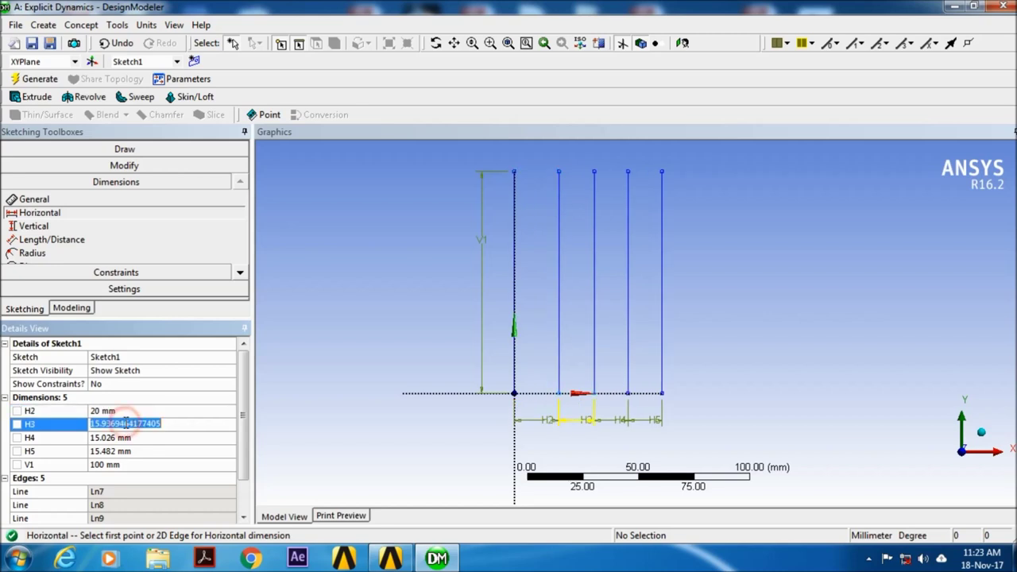
{"action": "type", "text": "20"}
{"action": "left_click", "coordinate": [125, 438]}
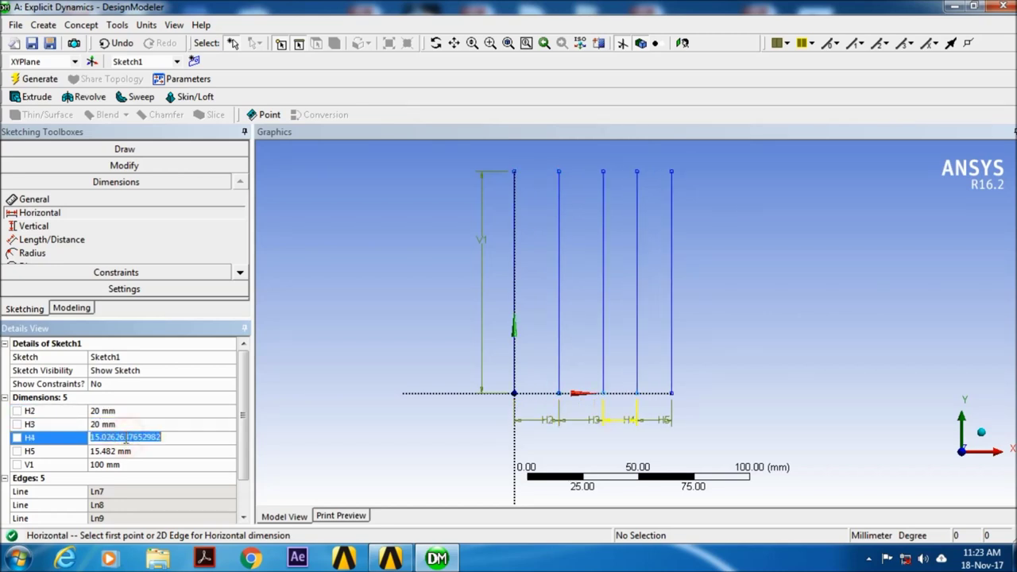
{"action": "type", "text": "20"}
{"action": "left_click", "coordinate": [121, 451]}
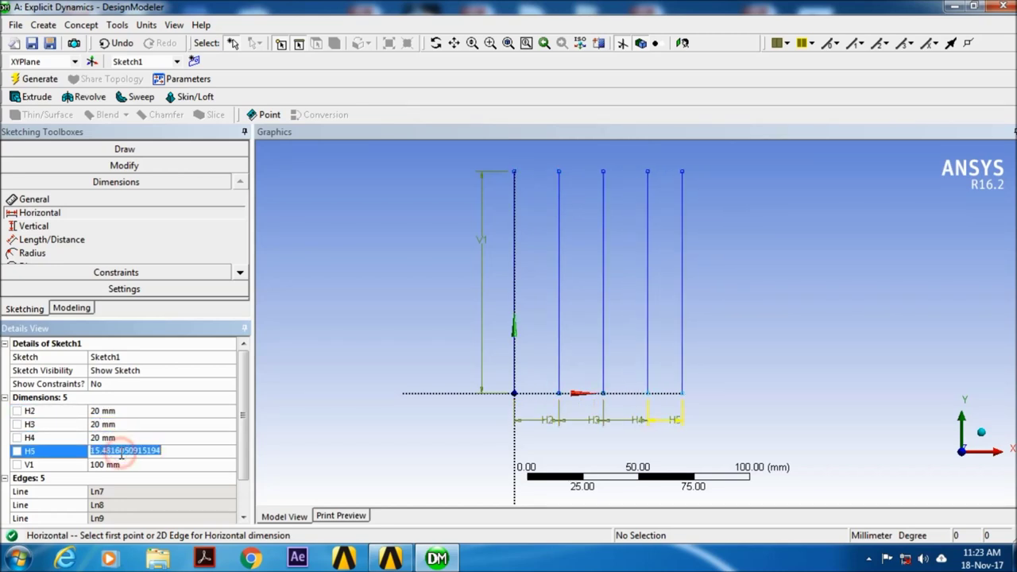
{"action": "type", "text": "20"}
{"action": "left_click", "coordinate": [143, 467]}
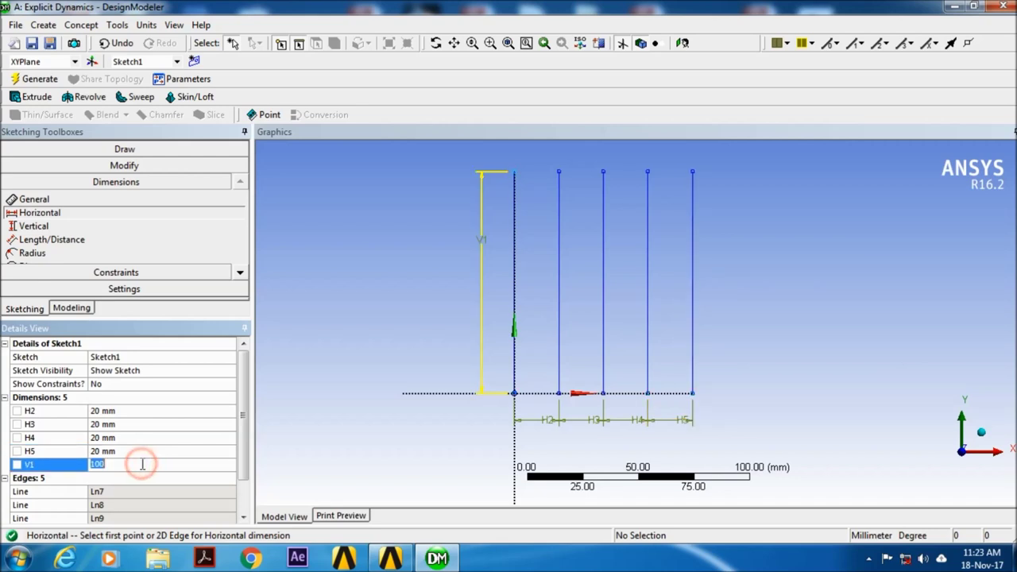
{"action": "left_click", "coordinate": [33, 102]}
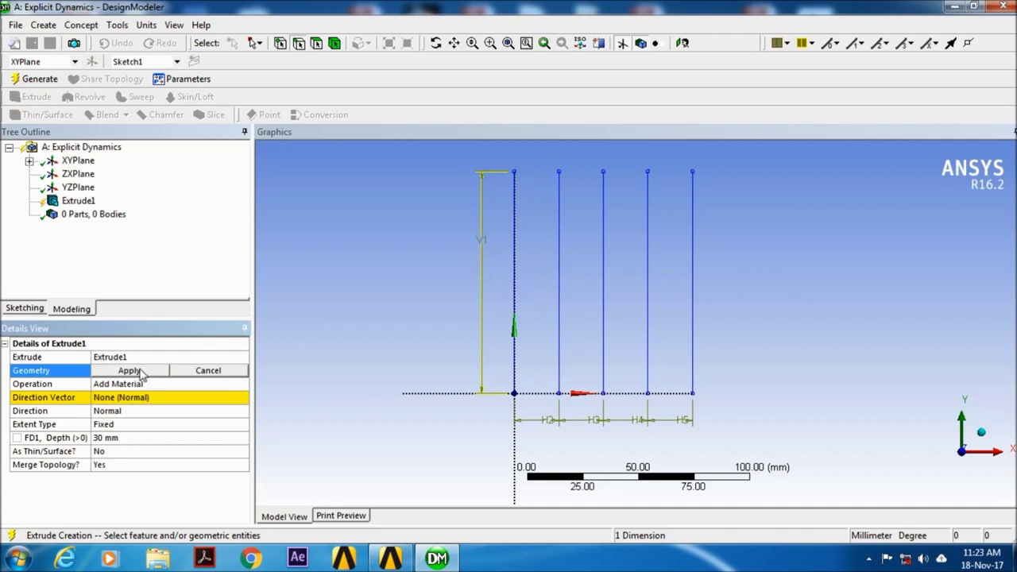
Set Extrude1 to extrude Sketch1 symmetrically with a 100 mm depth.
{"action": "left_click", "coordinate": [139, 374]}
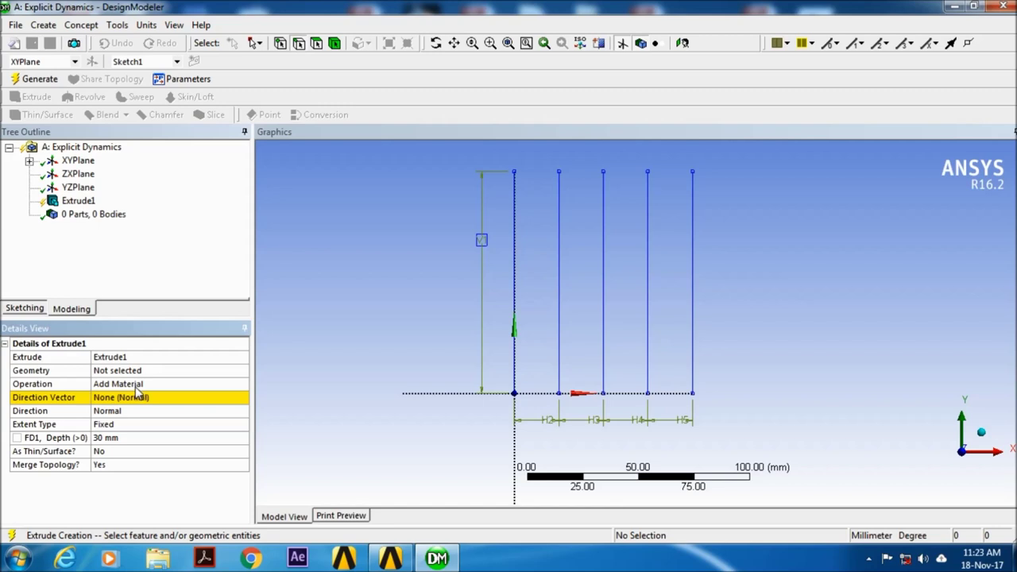
{"action": "left_click", "coordinate": [134, 386]}
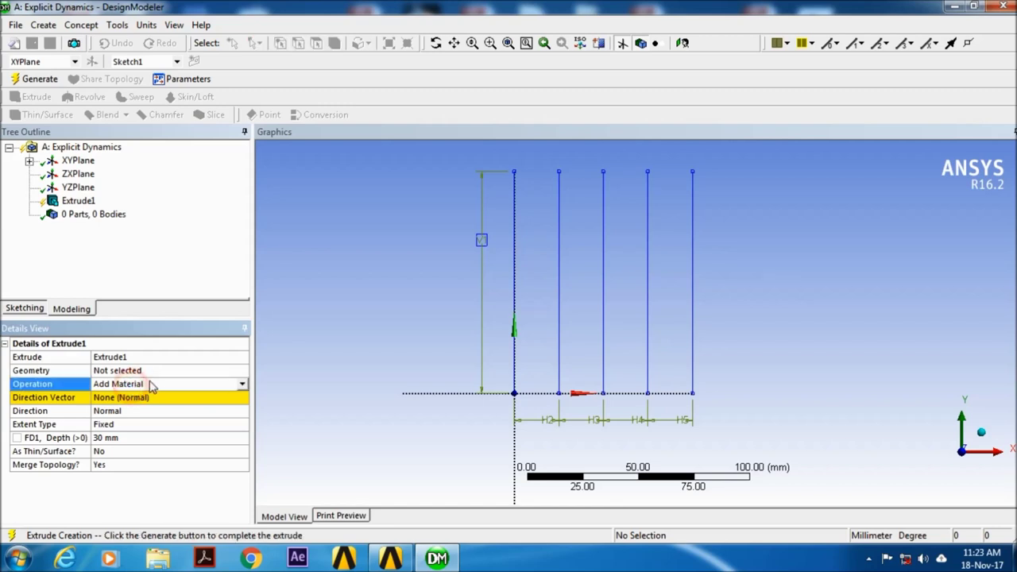
{"action": "left_click", "coordinate": [138, 413]}
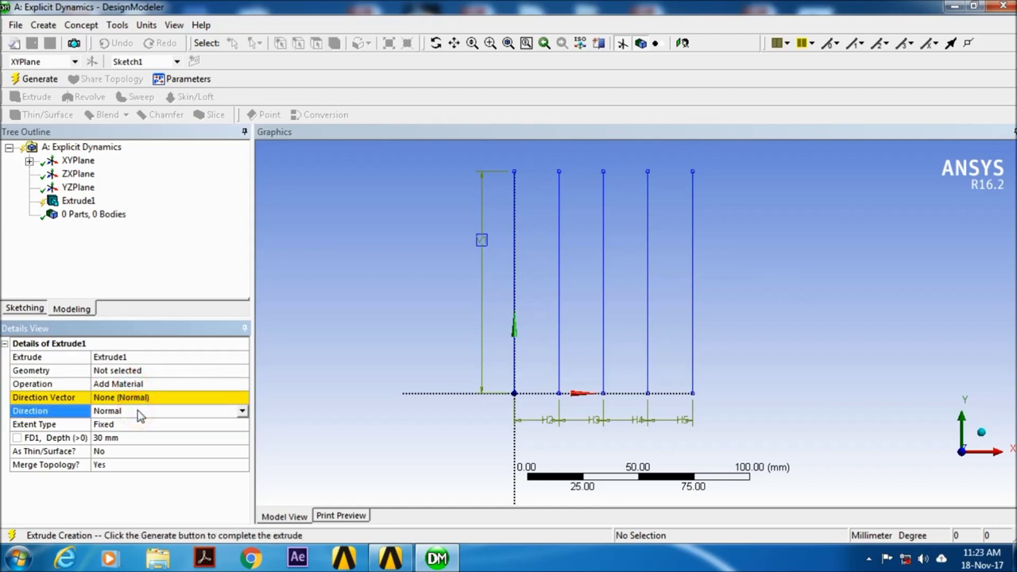
{"action": "left_click", "coordinate": [239, 414]}
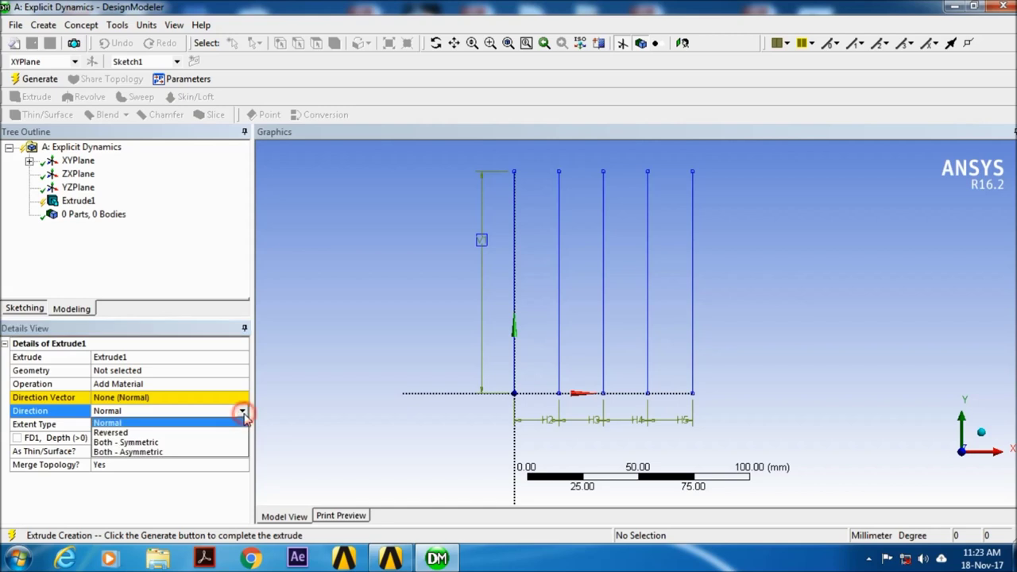
{"action": "left_click", "coordinate": [185, 447]}
{"action": "middle_click_drag", "start_coordinate": [581, 291], "coordinate": [496, 348]}
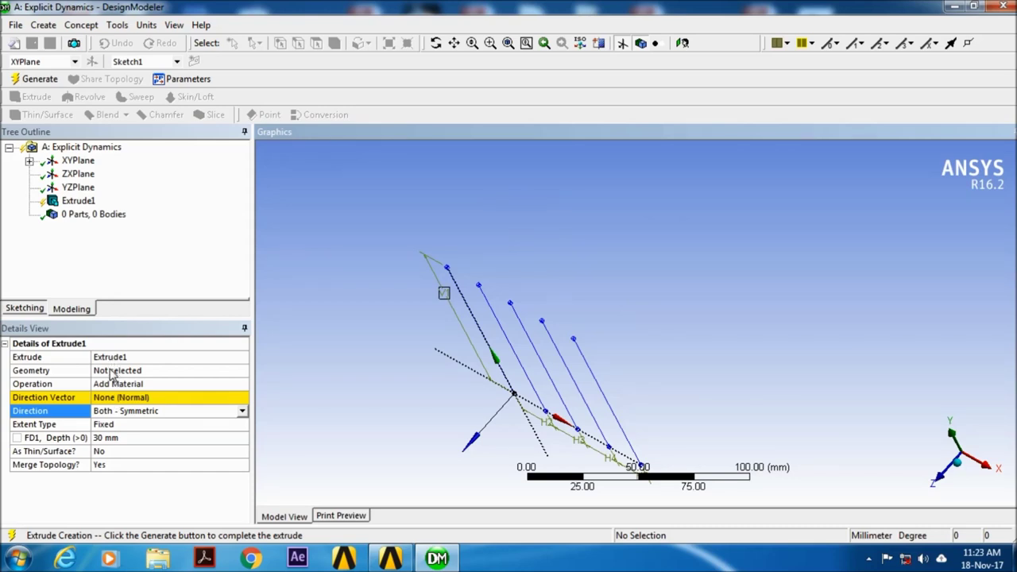
{"action": "left_click", "coordinate": [112, 371]}
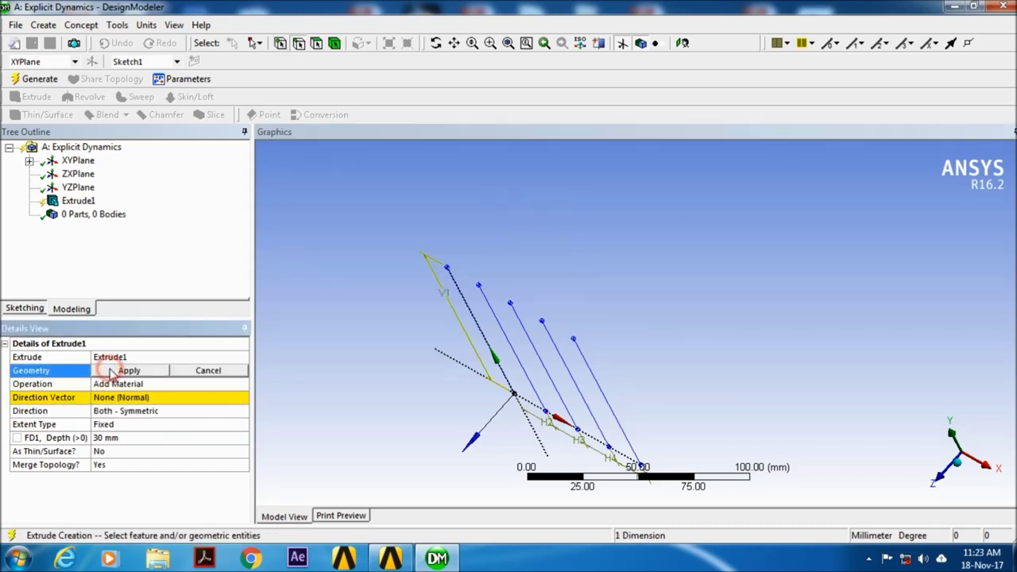
{"action": "left_click", "coordinate": [30, 162]}
{"action": "left_click", "coordinate": [96, 174]}
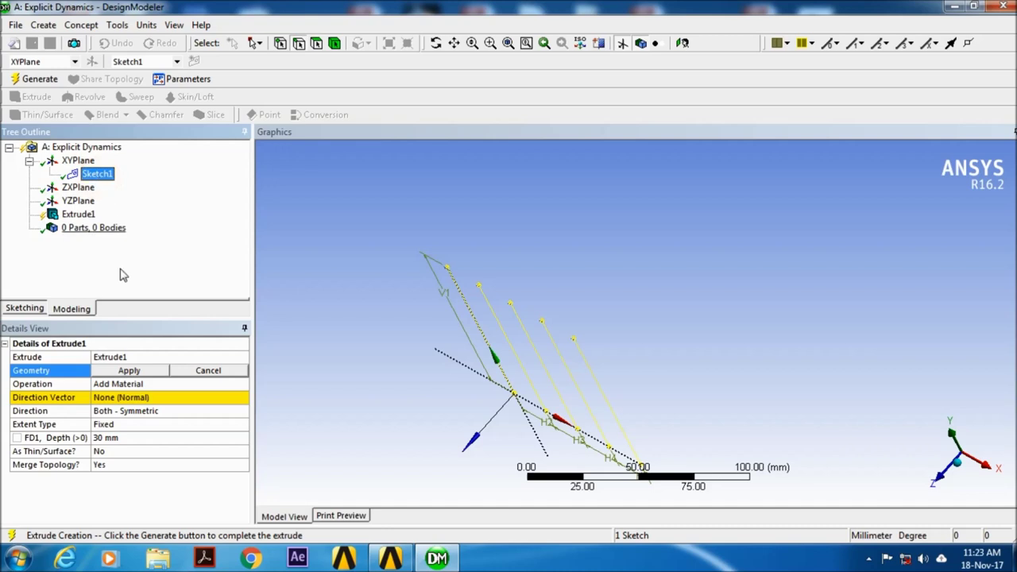
{"action": "left_click", "coordinate": [130, 370]}
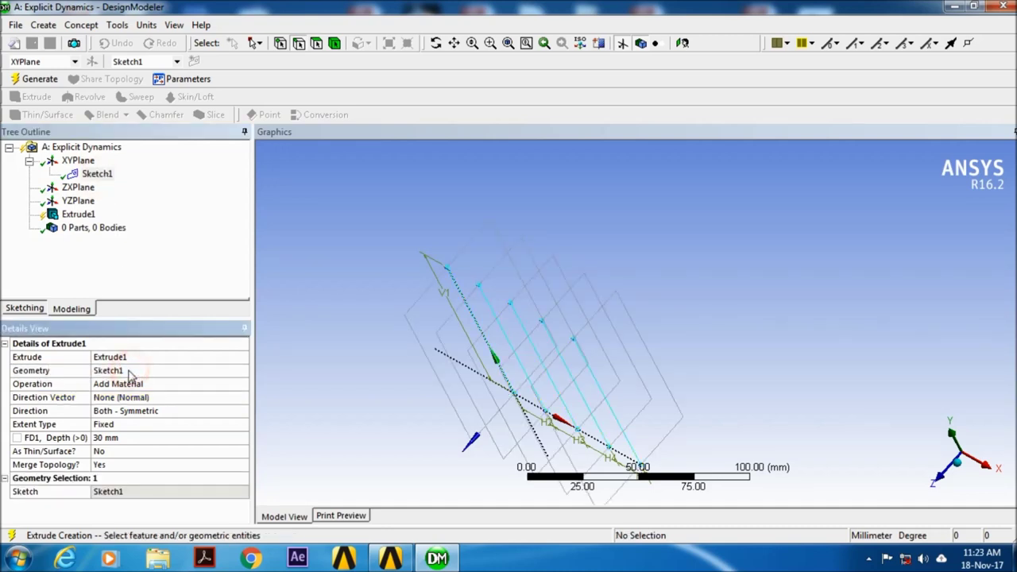
{"action": "left_click", "coordinate": [136, 438]}
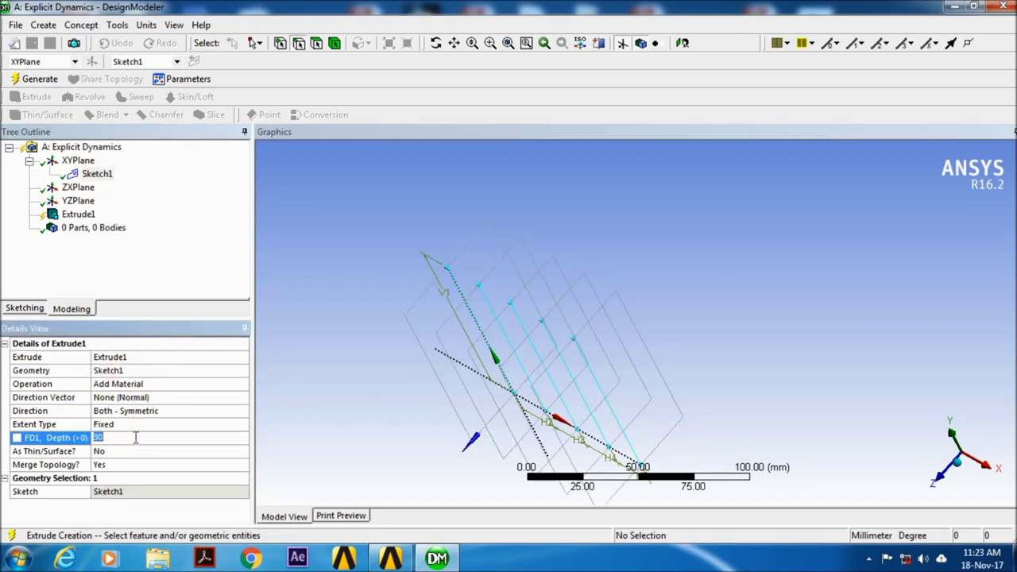
{"action": "type", "text": "100"}
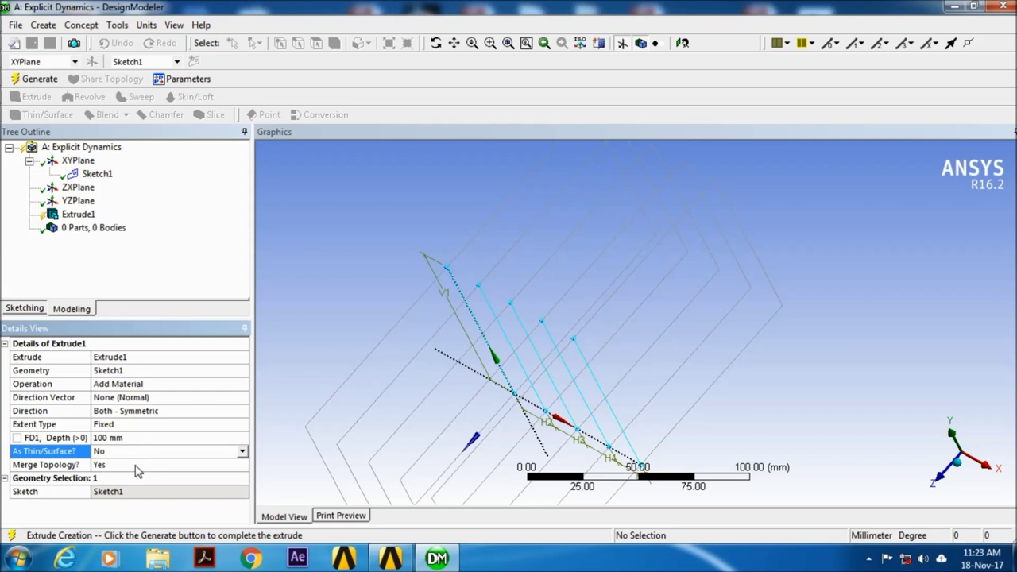
Make Extrude1 a thin surface with 2 mm inward thickness and generate it.
{"action": "left_click", "coordinate": [133, 466]}
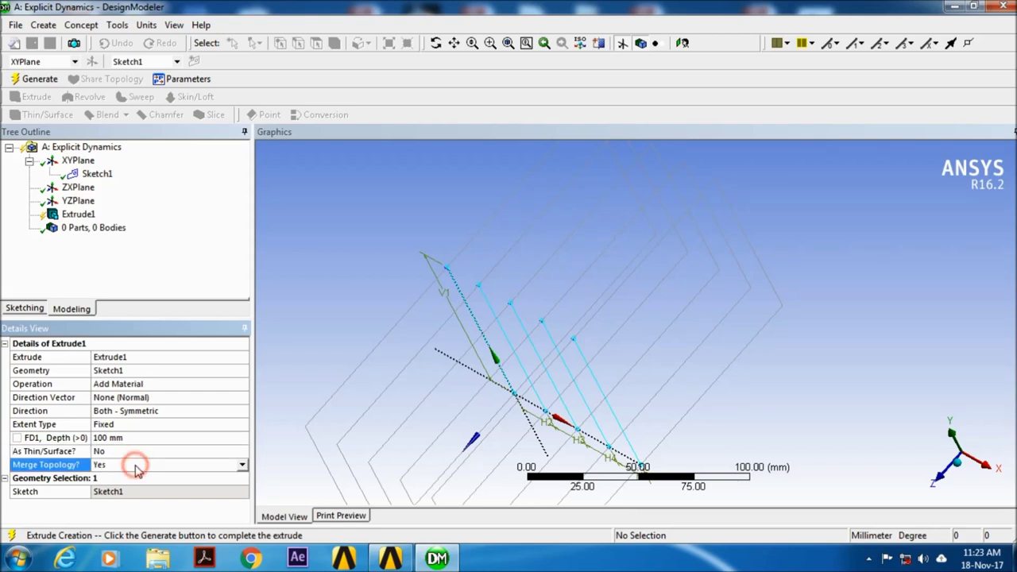
{"action": "left_click", "coordinate": [229, 451]}
{"action": "left_click", "coordinate": [242, 452]}
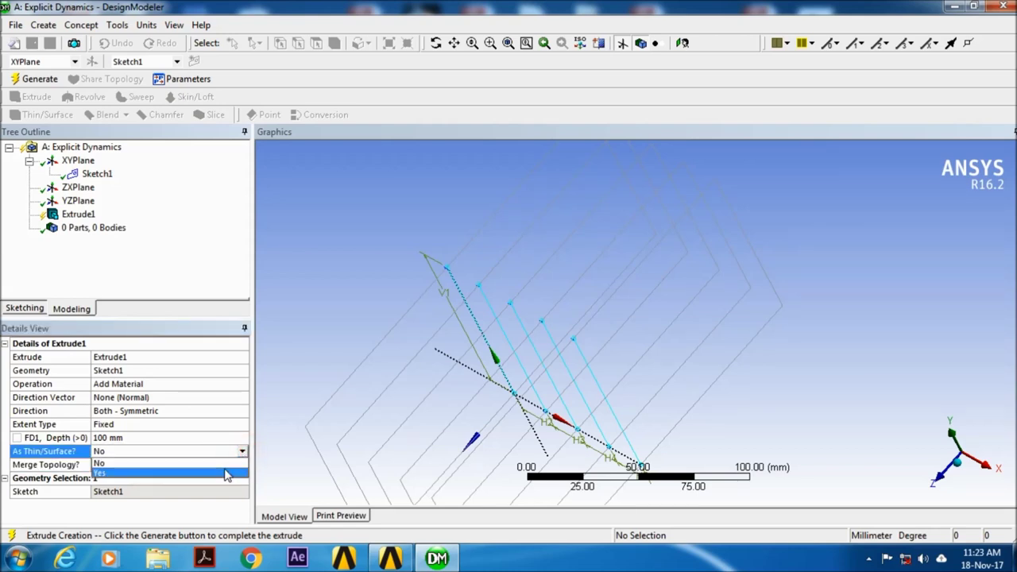
{"action": "left_click", "coordinate": [227, 475]}
{"action": "left_click", "coordinate": [161, 467]}
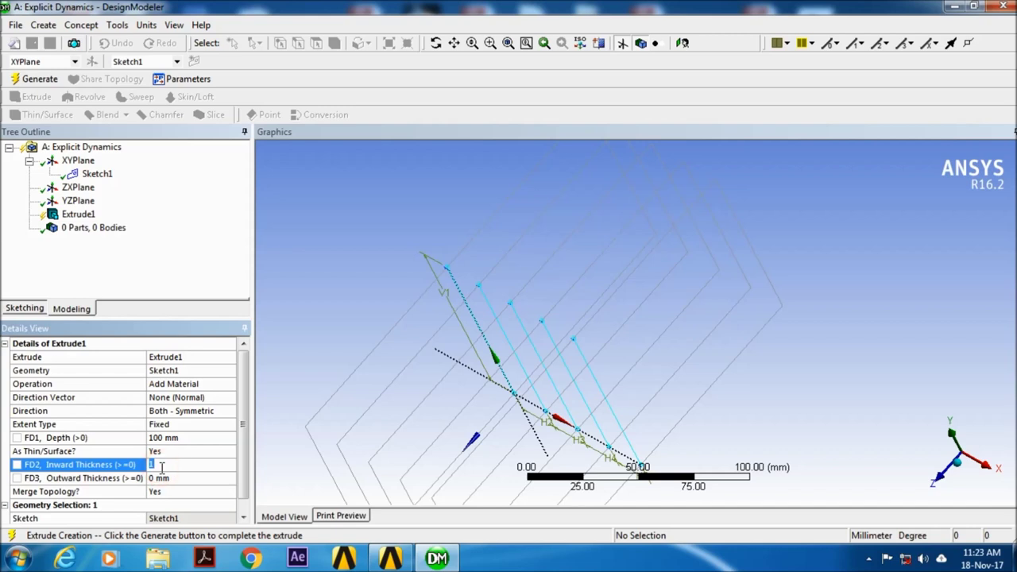
{"action": "type", "text": "2"}
{"action": "left_click", "coordinate": [189, 280]}
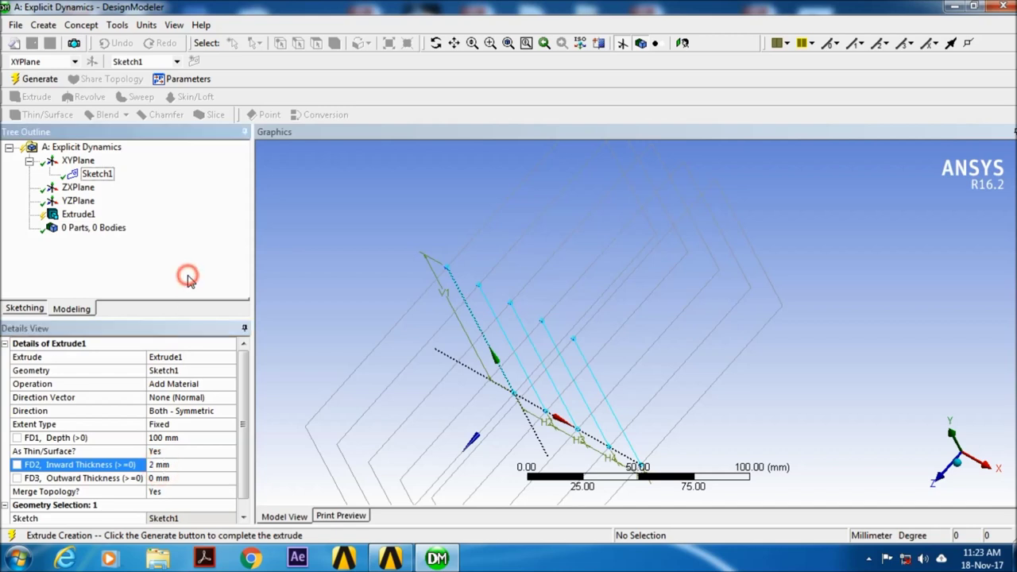
{"action": "left_click", "coordinate": [32, 79]}
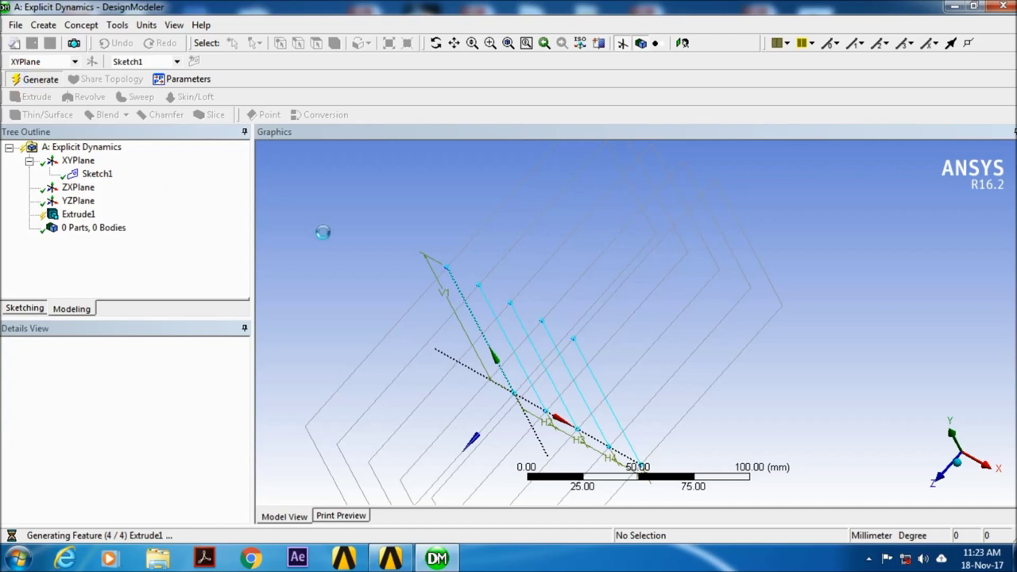
Inspect the five generated plates, then hide the bodies and face the XY sketch.
{"action": "mouse_move", "coordinate": [394, 362]}
{"action": "middle_mouse_down"}
{"action": "mouse_move", "coordinate": [427, 351]}
{"action": "mouse_move", "coordinate": [438, 379]}
{"action": "mouse_move", "coordinate": [416, 379]}
{"action": "mouse_move", "coordinate": [424, 386]}
{"action": "middle_mouse_up"}
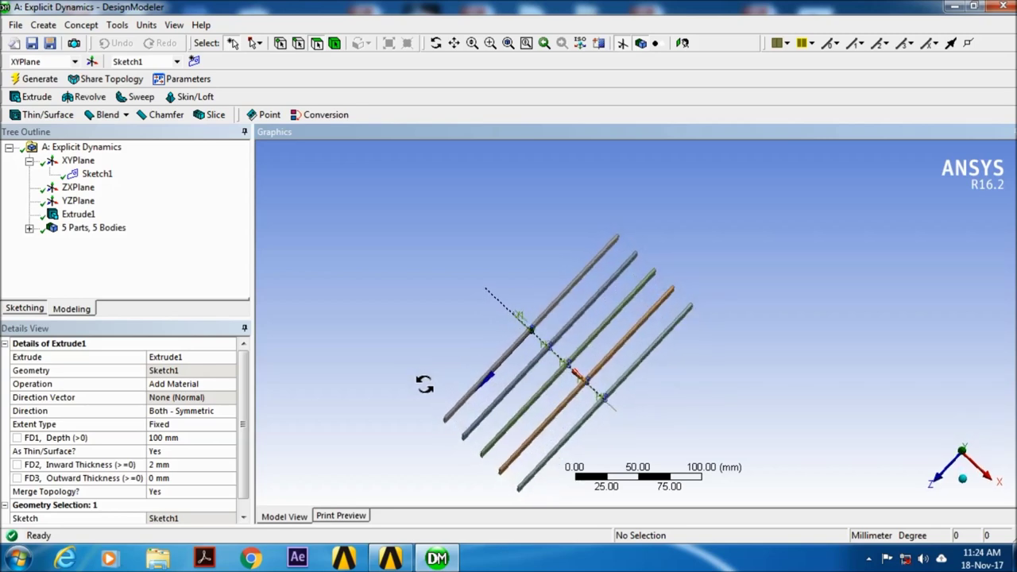
{"action": "scroll", "coordinate": [508, 369], "scroll_direction": "up", "scroll_amount": 1}
{"action": "scroll", "coordinate": [509, 374], "scroll_direction": "up", "scroll_amount": 2}
{"action": "scroll", "coordinate": [488, 367], "scroll_direction": "up", "scroll_amount": 2}
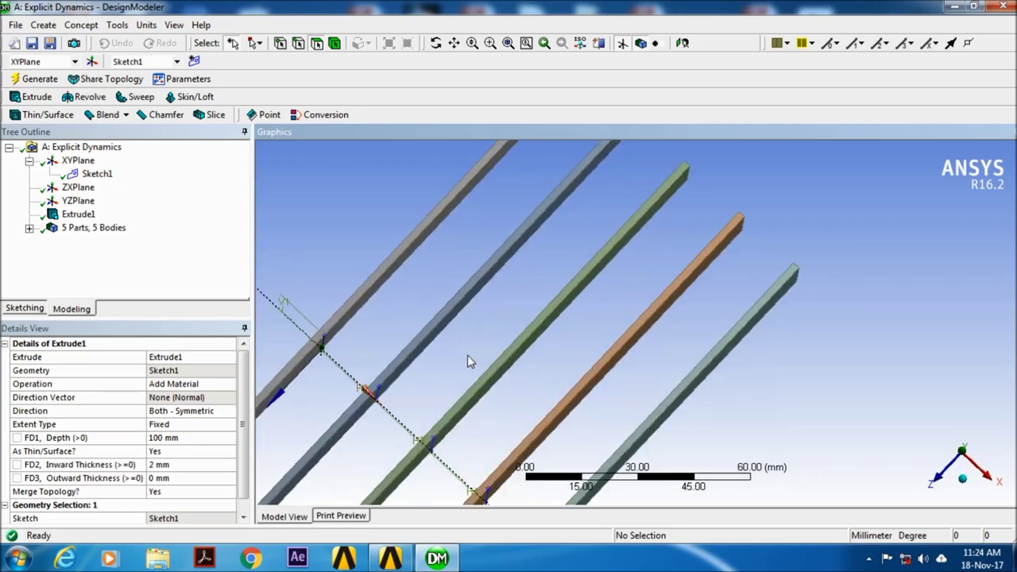
{"action": "scroll", "coordinate": [467, 360], "scroll_direction": "down", "scroll_amount": 1}
{"action": "scroll", "coordinate": [466, 360], "scroll_direction": "down", "scroll_amount": 2}
{"action": "scroll", "coordinate": [466, 360], "scroll_direction": "down", "scroll_amount": 1}
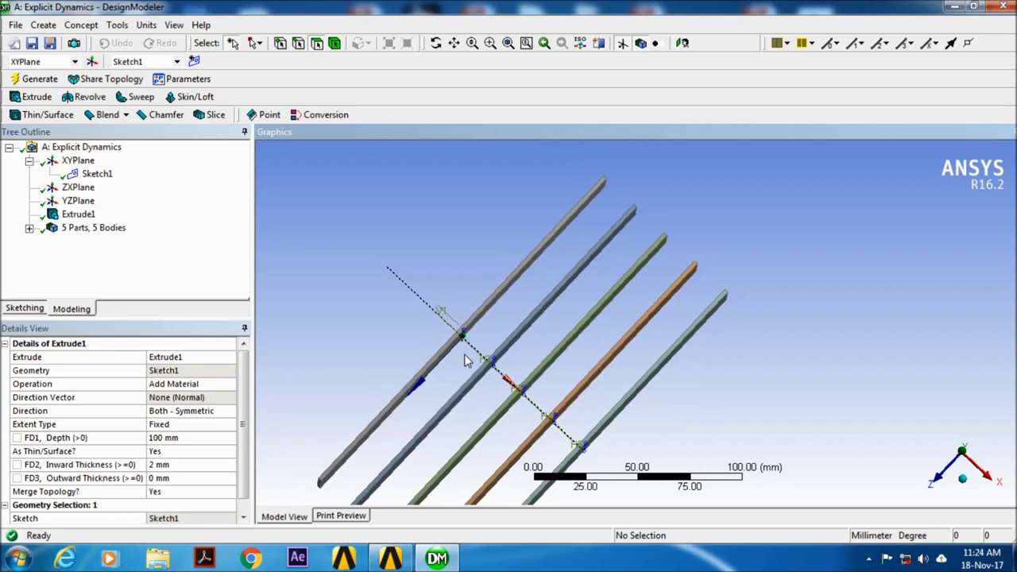
{"action": "scroll", "coordinate": [466, 360], "scroll_direction": "down", "scroll_amount": 1}
{"action": "scroll", "coordinate": [493, 361], "scroll_direction": "down", "scroll_amount": 1}
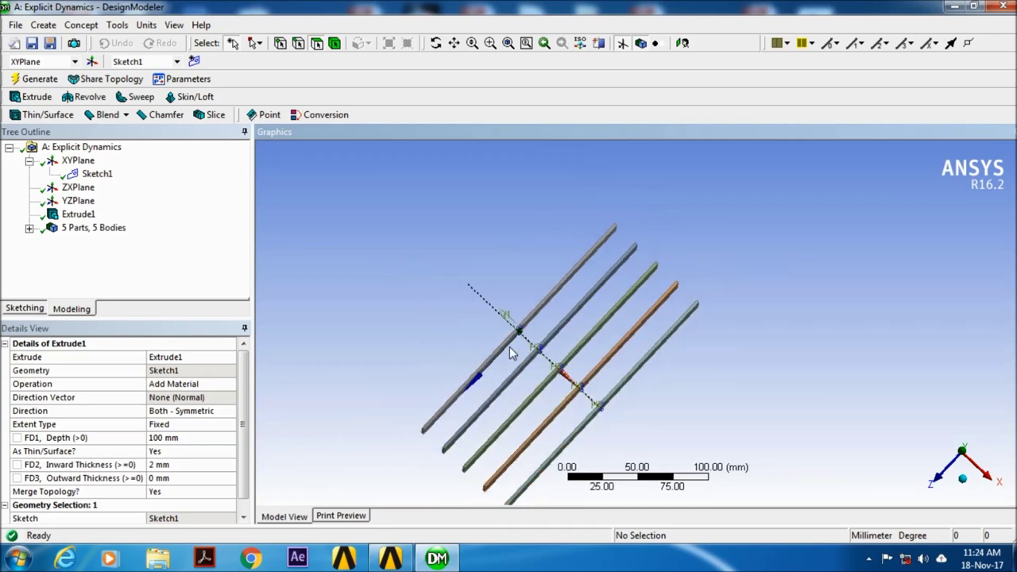
{"action": "left_click", "coordinate": [640, 45]}
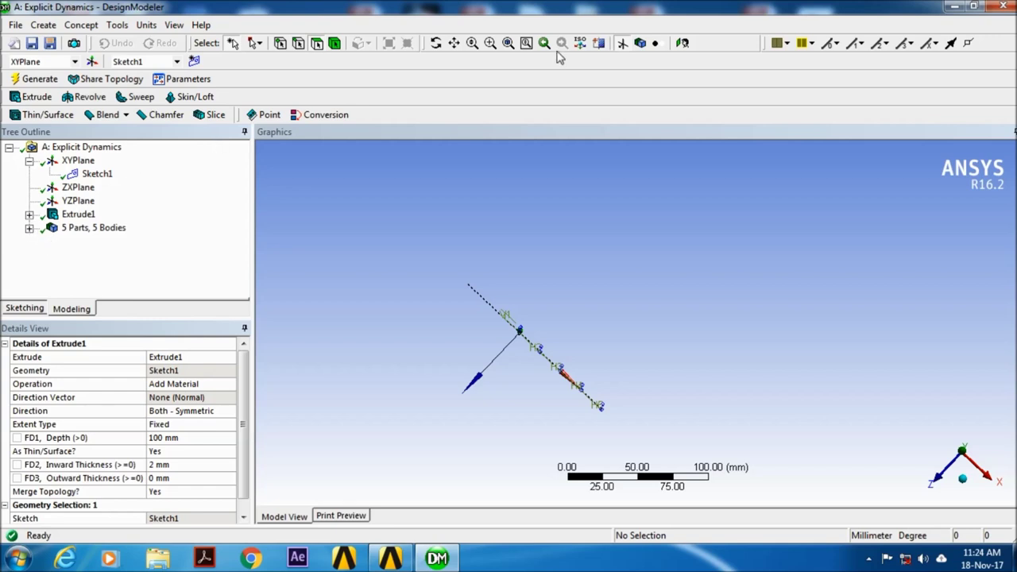
{"action": "left_click", "coordinate": [681, 42]}
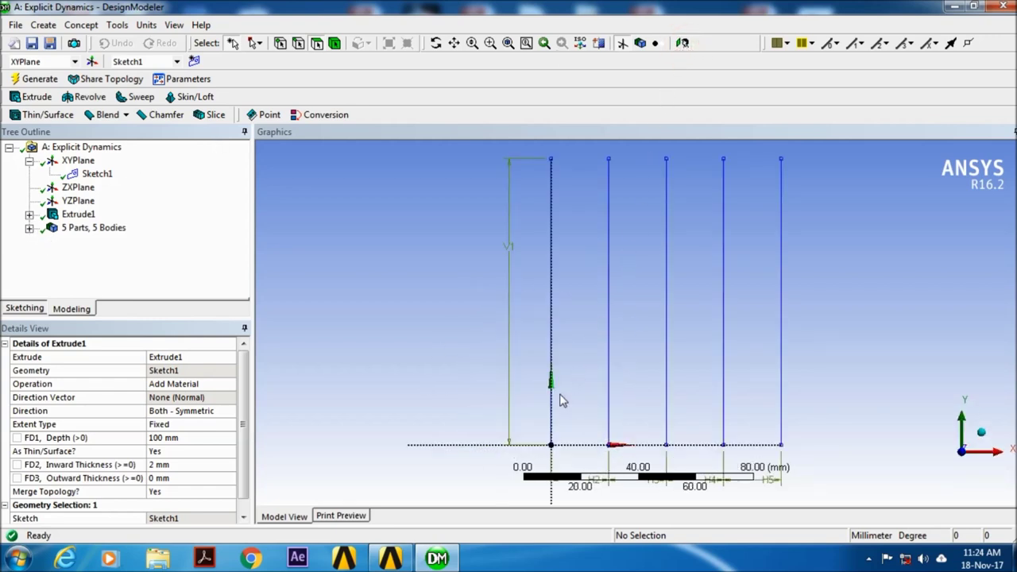
Draw two new vertical lines on the baseline left of the original lines.
{"action": "left_click", "coordinate": [30, 310]}
{"action": "left_click", "coordinate": [26, 166]}
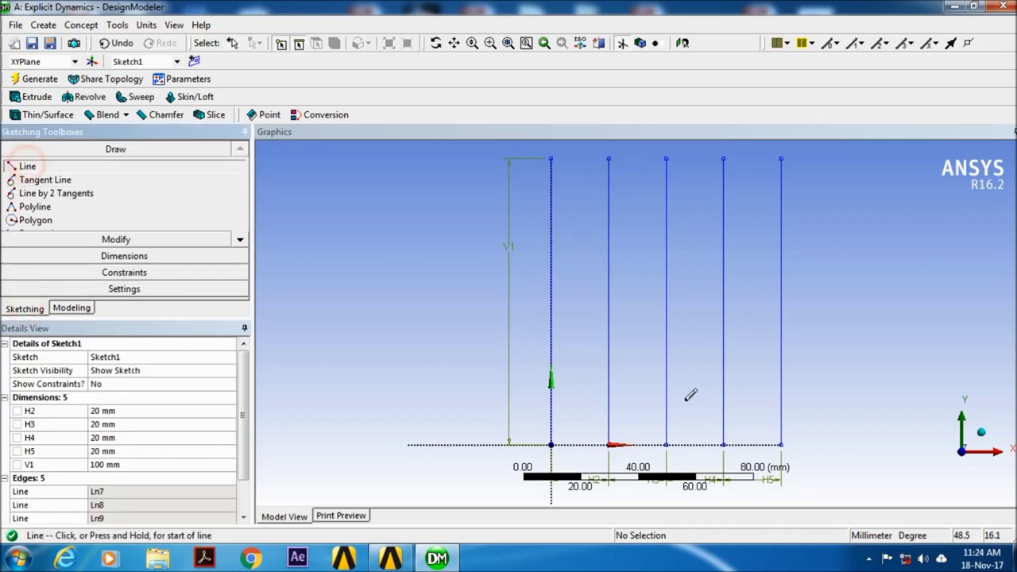
{"action": "left_click", "coordinate": [499, 443]}
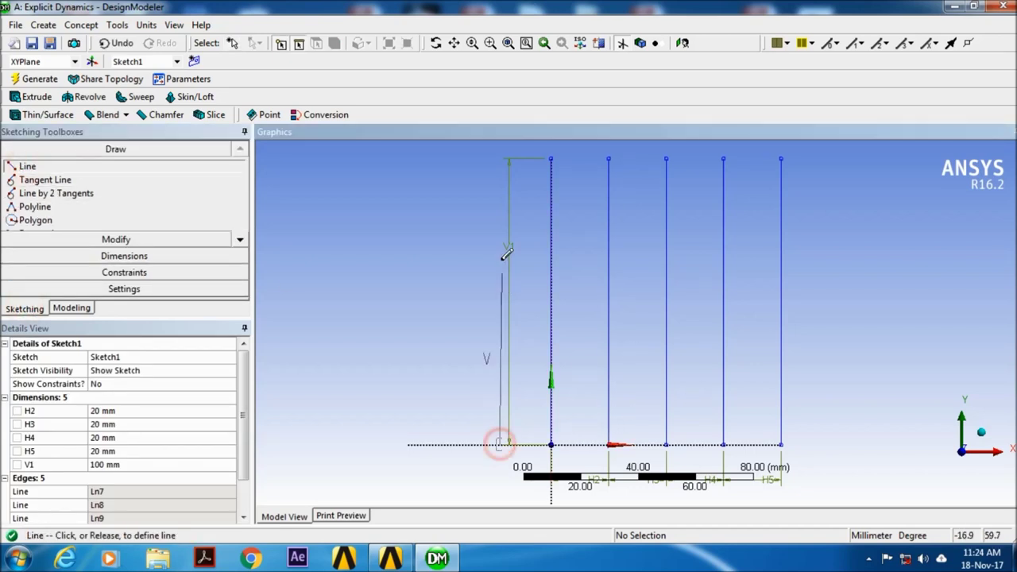
{"action": "left_click", "coordinate": [503, 159]}
{"action": "left_click", "coordinate": [449, 443]}
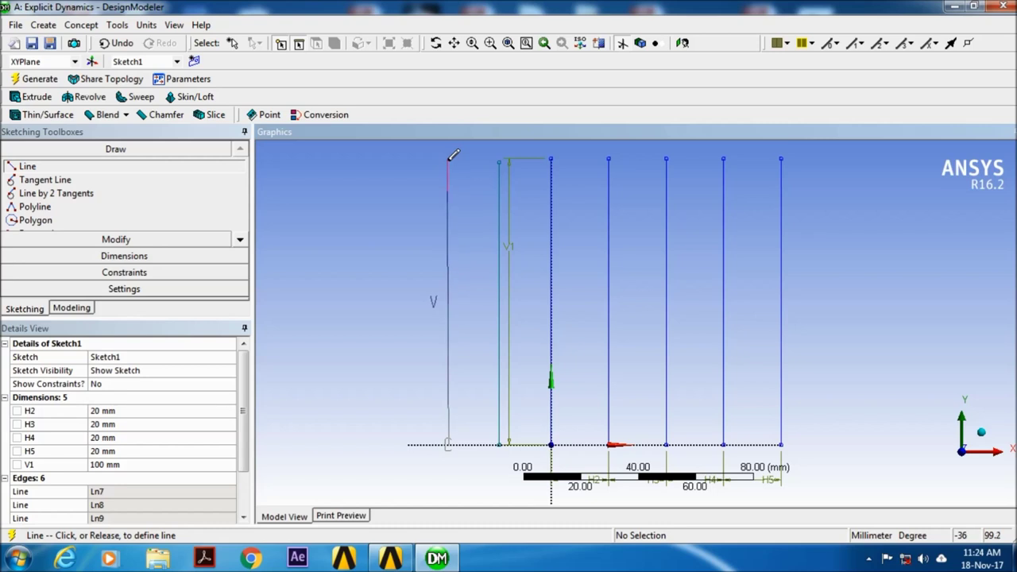
{"action": "left_click", "coordinate": [448, 160]}
Constrain both new lines to equal length with the original lines.
{"action": "left_click", "coordinate": [89, 272]}
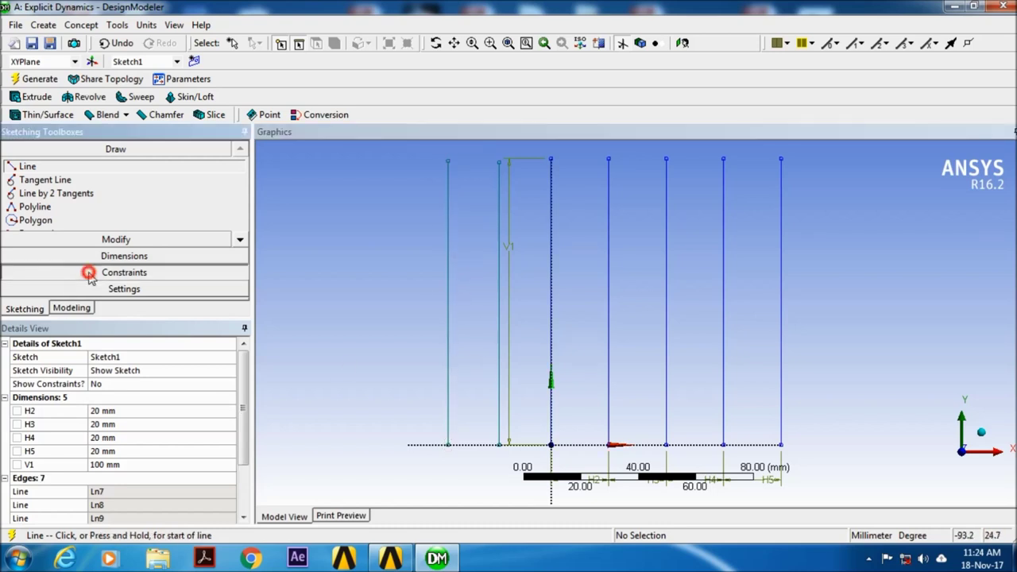
{"action": "left_click", "coordinate": [240, 290]}
{"action": "left_click", "coordinate": [240, 290]}
{"action": "left_click", "coordinate": [240, 290]}
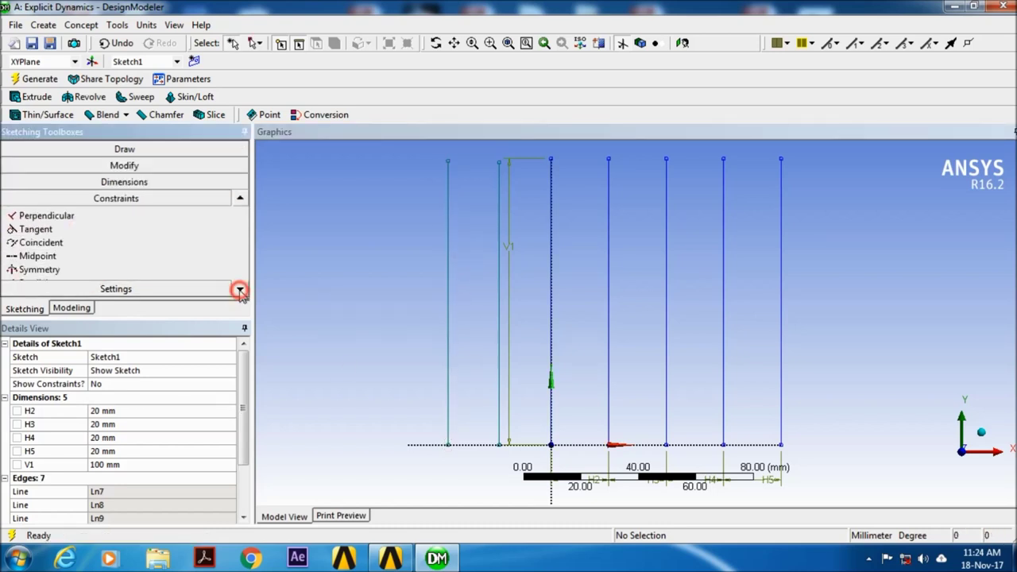
{"action": "left_click", "coordinate": [240, 290]}
{"action": "left_click", "coordinate": [240, 290]}
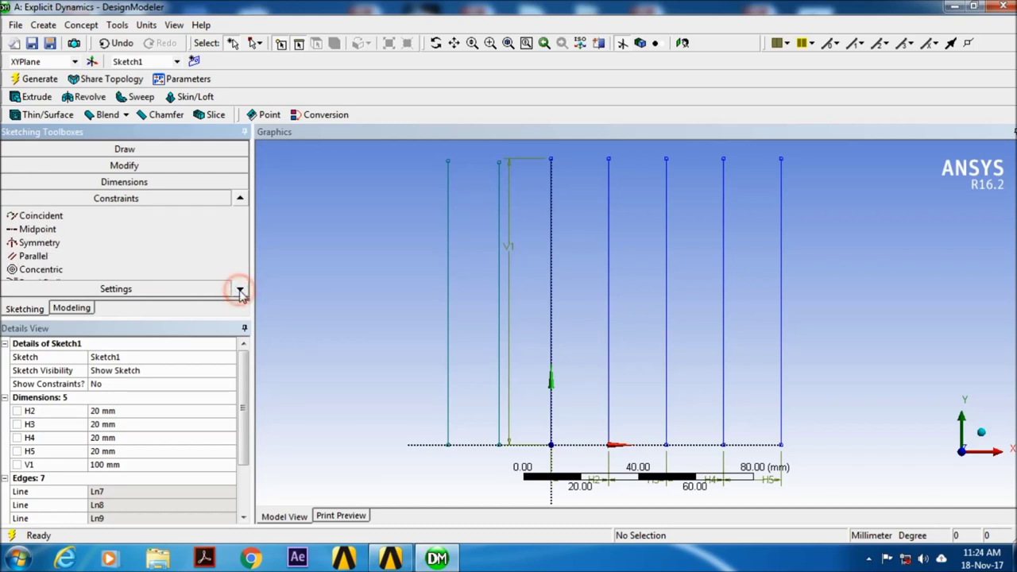
{"action": "left_click", "coordinate": [240, 290]}
{"action": "left_click", "coordinate": [240, 290]}
{"action": "left_click", "coordinate": [42, 270]}
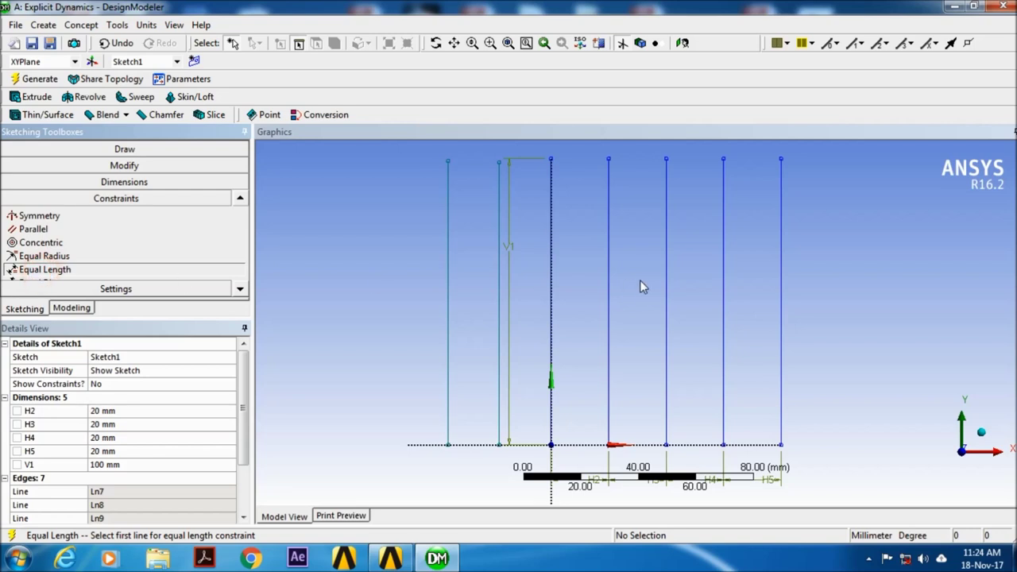
{"action": "left_click", "coordinate": [550, 291]}
{"action": "left_click", "coordinate": [499, 292]}
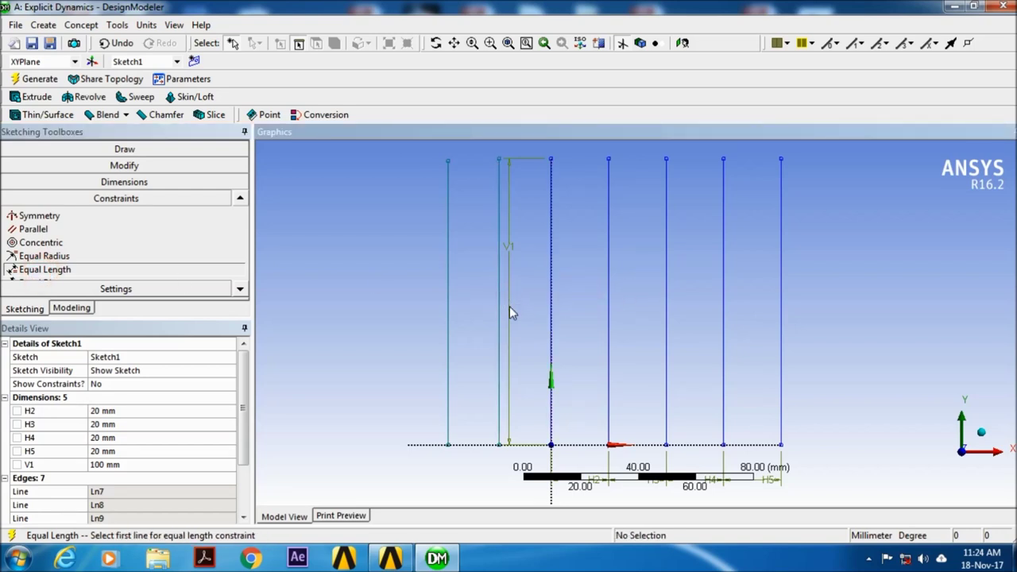
{"action": "left_click", "coordinate": [500, 333]}
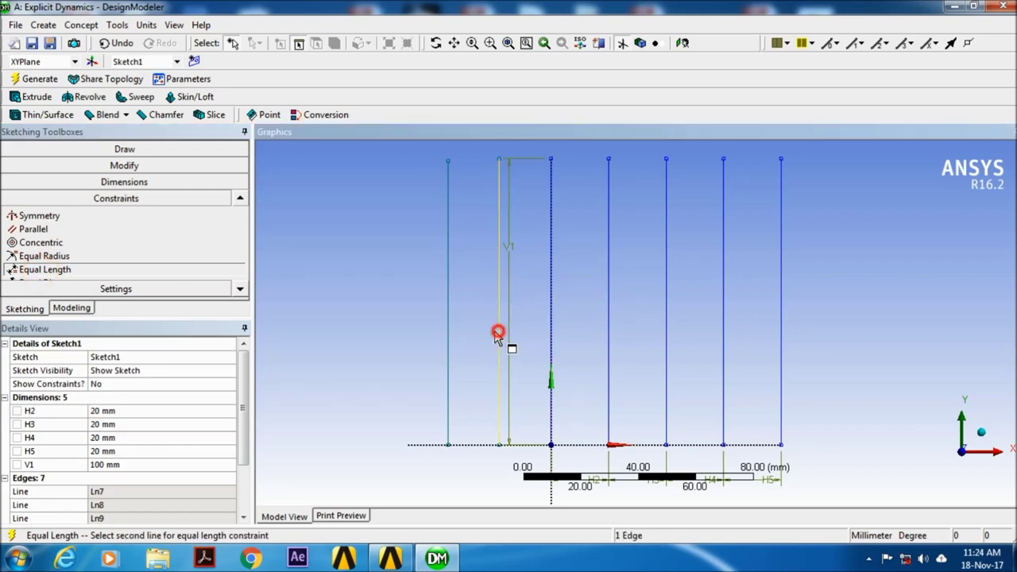
{"action": "left_click", "coordinate": [448, 334]}
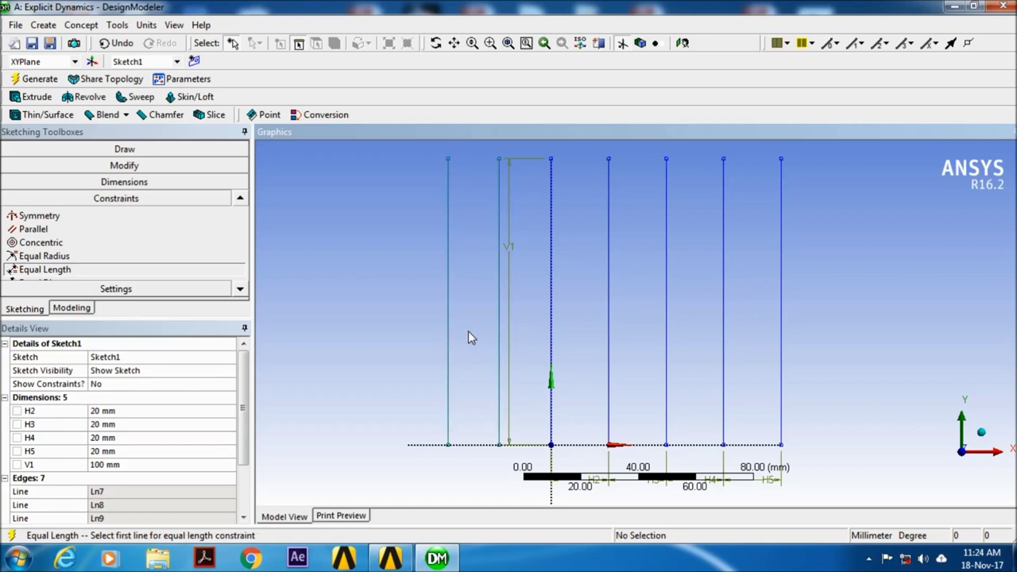
{"action": "left_click", "coordinate": [98, 183]}
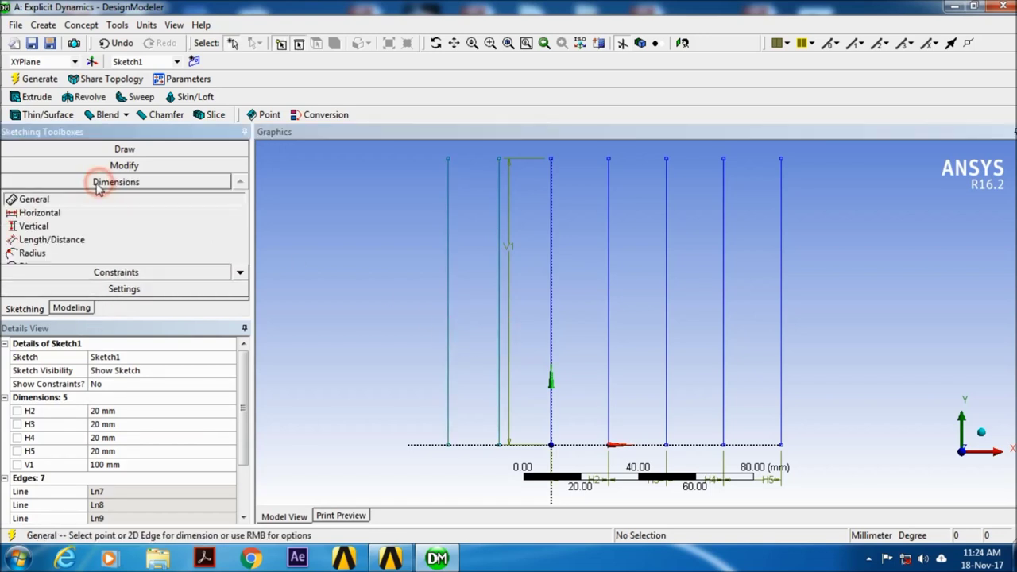
Add horizontal spacing dimensions H6 and H7 for the two new lines.
{"action": "left_click", "coordinate": [35, 213]}
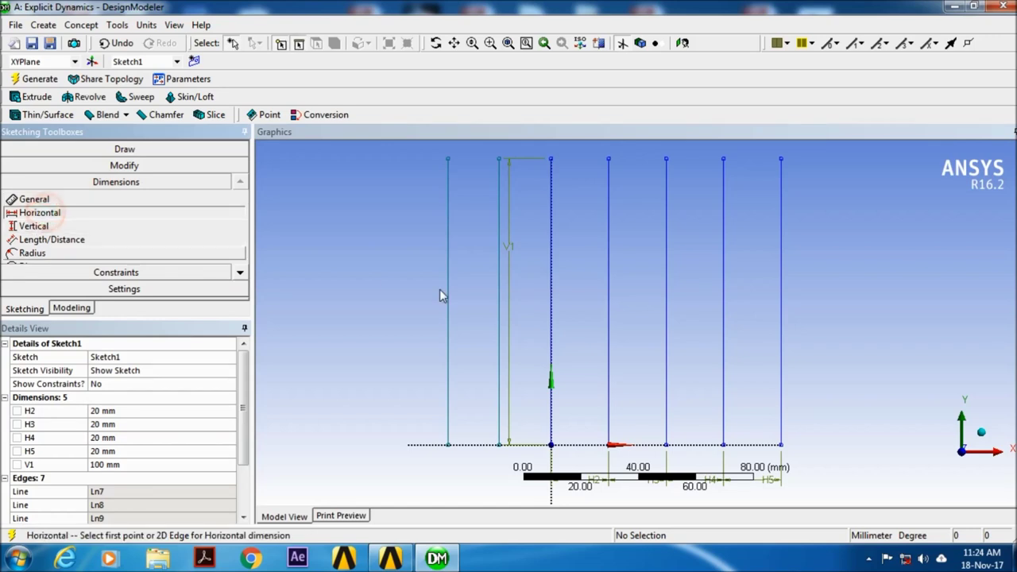
{"action": "left_click", "coordinate": [548, 335]}
{"action": "left_click", "coordinate": [499, 335]}
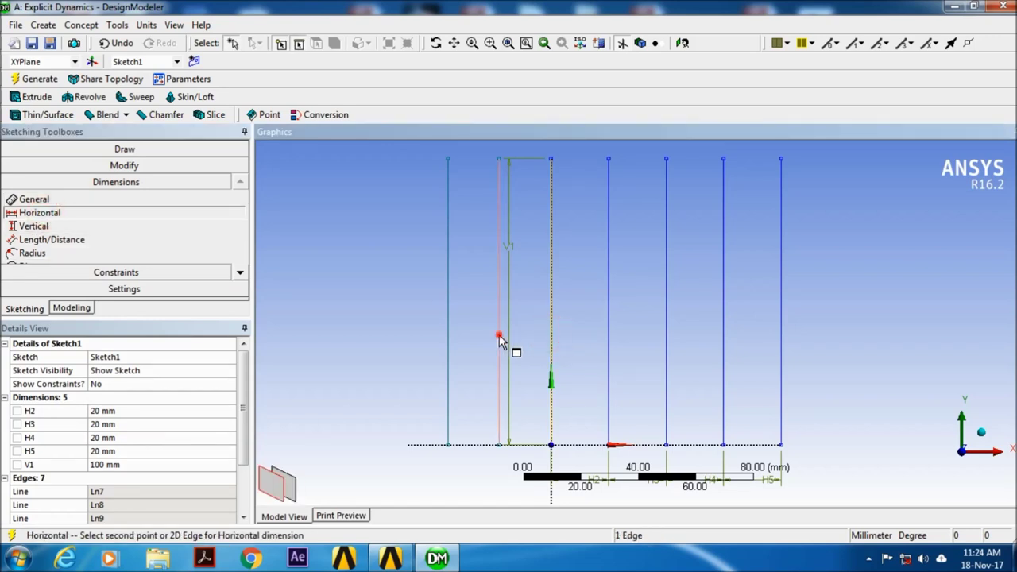
{"action": "left_click", "coordinate": [538, 455]}
{"action": "left_click", "coordinate": [499, 415]}
{"action": "left_click", "coordinate": [447, 415]}
{"action": "left_click", "coordinate": [467, 457]}
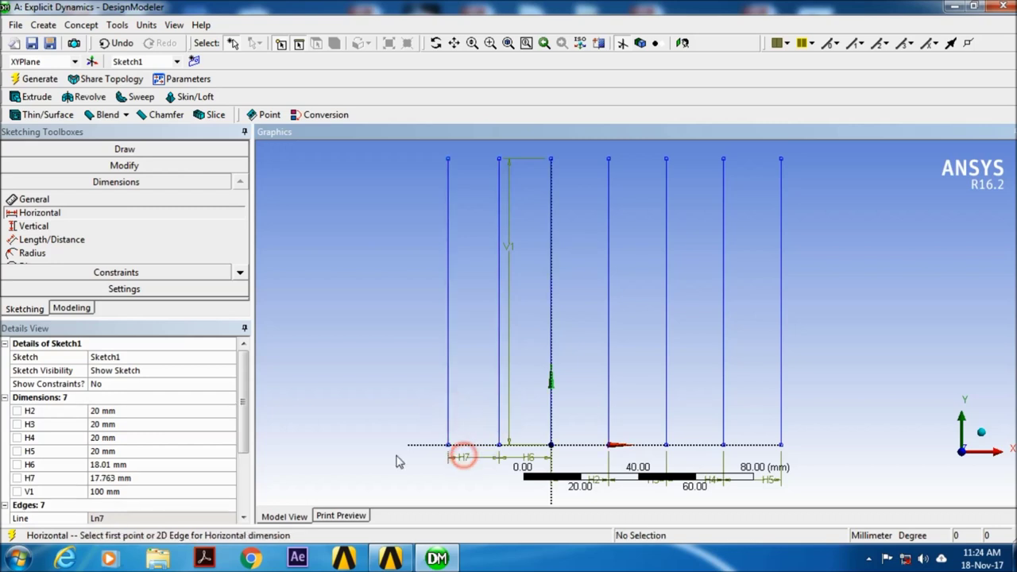
Set H6, H7 and H5 to 20 mm and regenerate the seven plates.
{"action": "left_click", "coordinate": [136, 464]}
{"action": "type", "text": "20"}
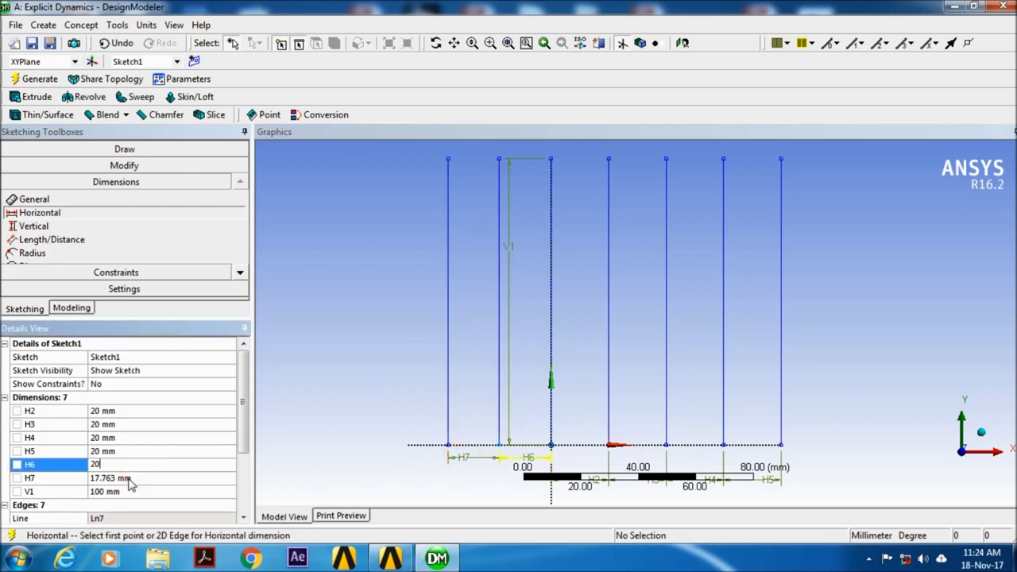
{"action": "left_click", "coordinate": [125, 479]}
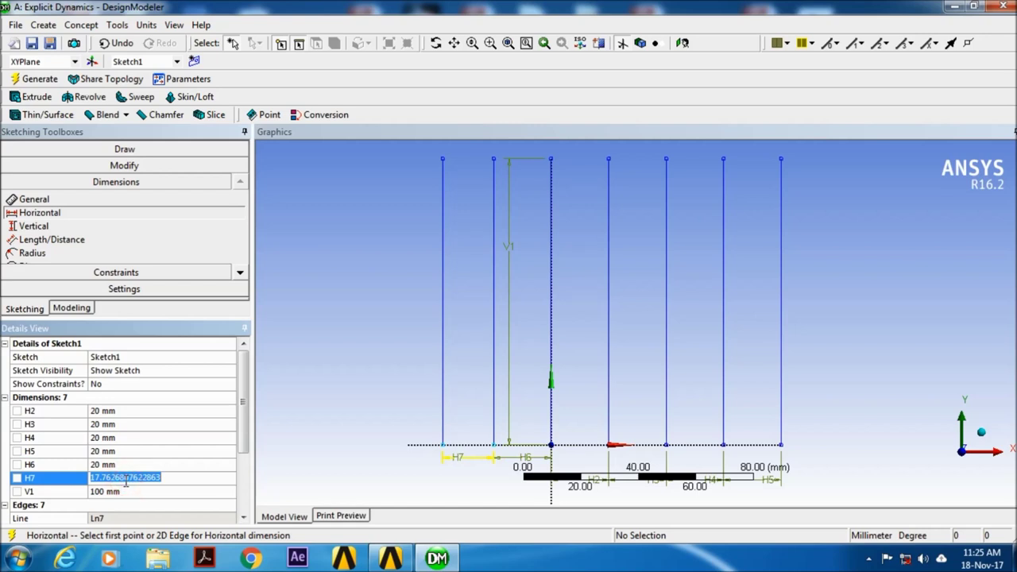
{"action": "type", "text": "20"}
{"action": "left_click", "coordinate": [147, 452]}
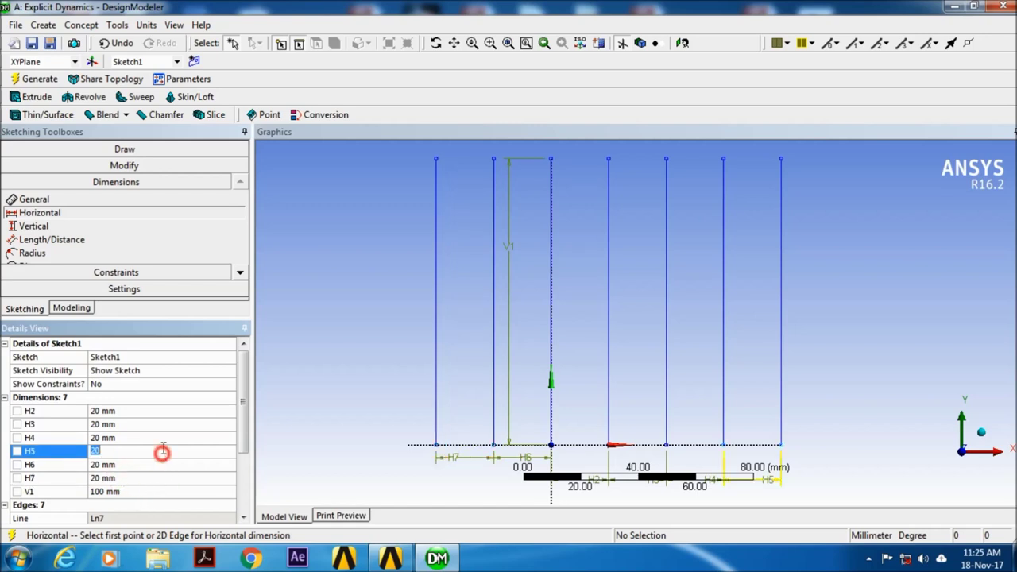
{"action": "left_click", "coordinate": [32, 79]}
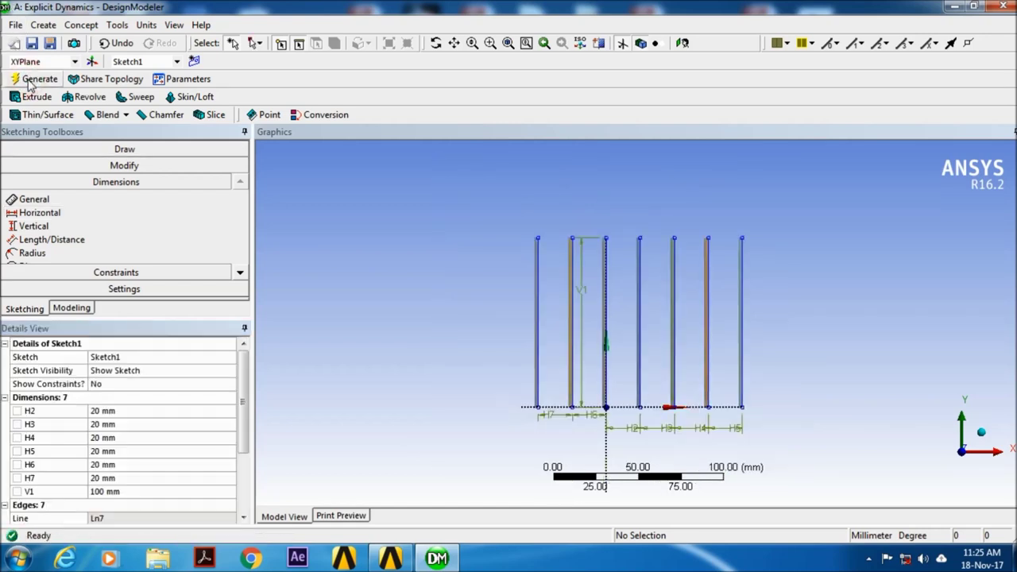
{"action": "mouse_move", "coordinate": [623, 183]}
{"action": "middle_mouse_down"}
{"action": "mouse_move", "coordinate": [544, 245]}
{"action": "mouse_move", "coordinate": [576, 274]}
{"action": "middle_mouse_up"}
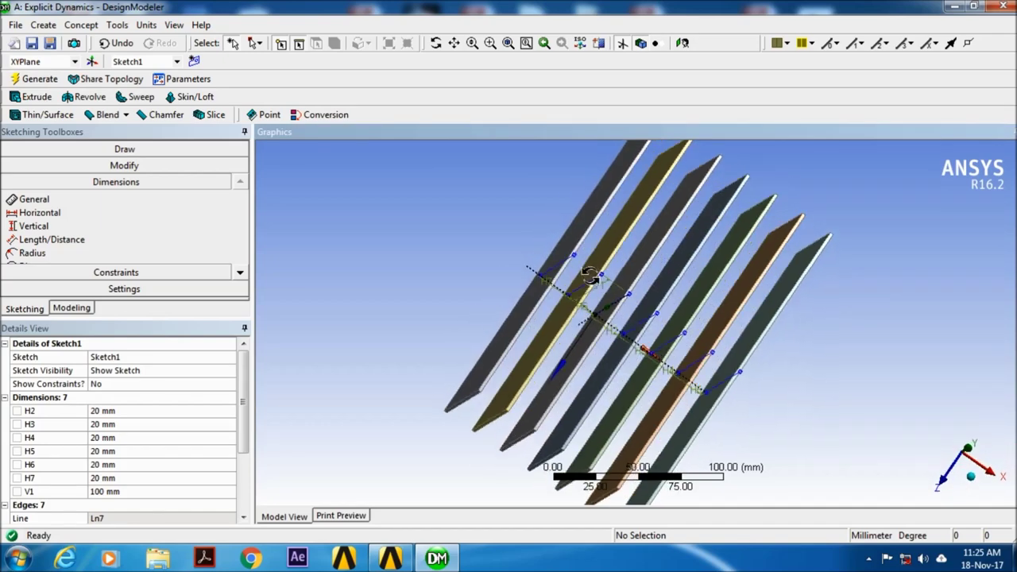
{"action": "left_click", "coordinate": [1005, 6]}
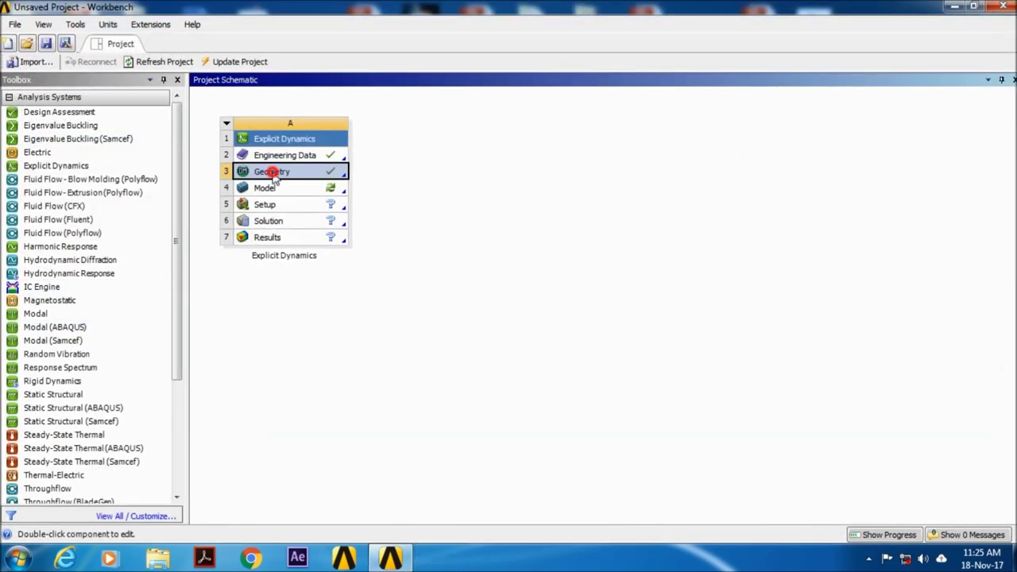
Reopen the seven-plate geometry in DesignModeler, orbit the view, and select XYPlane.
{"action": "double_click", "coordinate": [272, 171]}
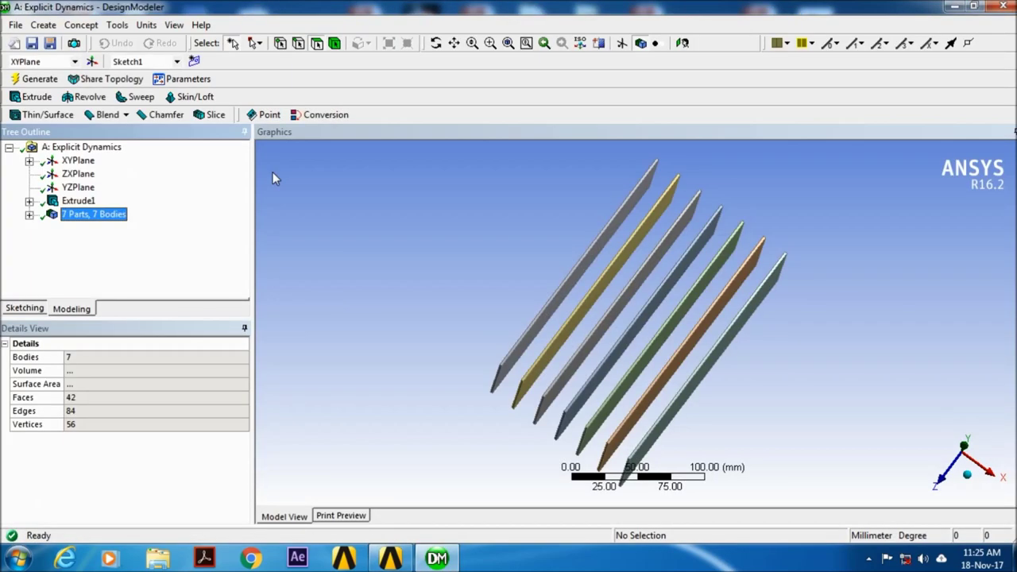
{"action": "middle_click_drag", "start_coordinate": [670, 253], "coordinate": [632, 211]}
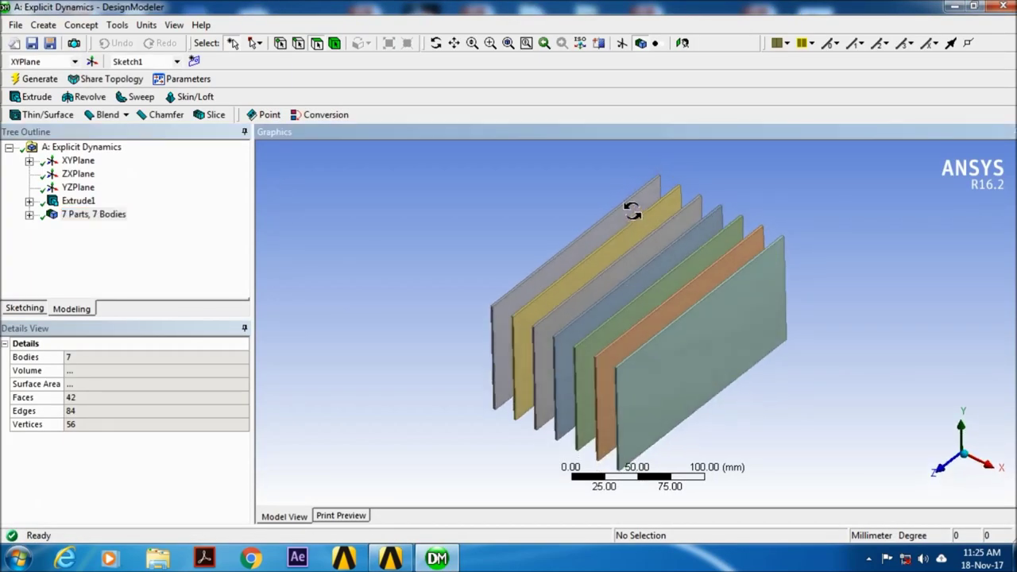
{"action": "left_click", "coordinate": [78, 160]}
{"action": "mouse_move", "coordinate": [525, 298]}
{"action": "middle_mouse_down"}
{"action": "mouse_move", "coordinate": [597, 273]}
{"action": "mouse_move", "coordinate": [609, 290]}
{"action": "middle_mouse_up"}
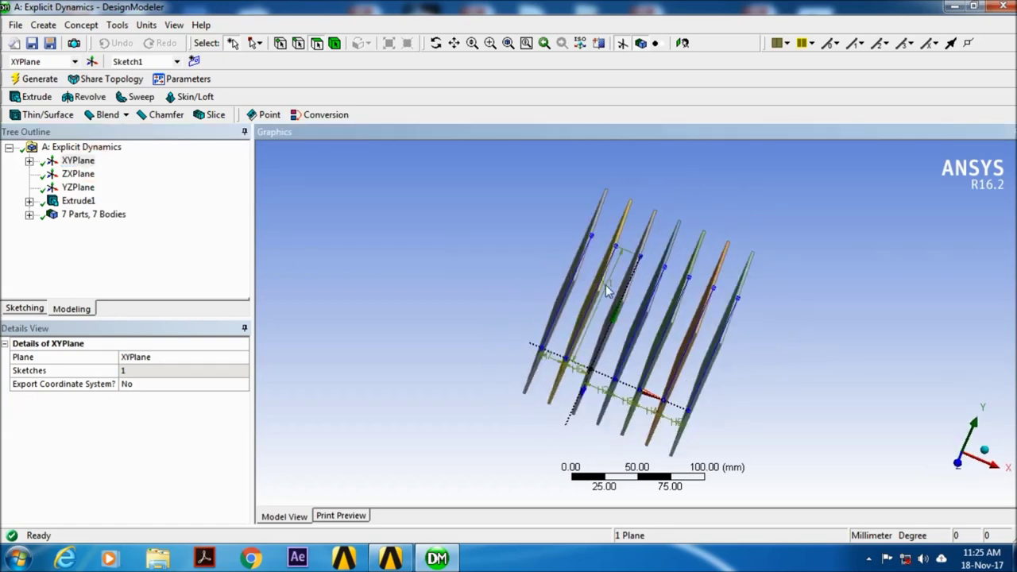
Add a new plane and set its type to From Coordinates.
{"action": "left_click", "coordinate": [92, 61]}
{"action": "left_click", "coordinate": [173, 357]}
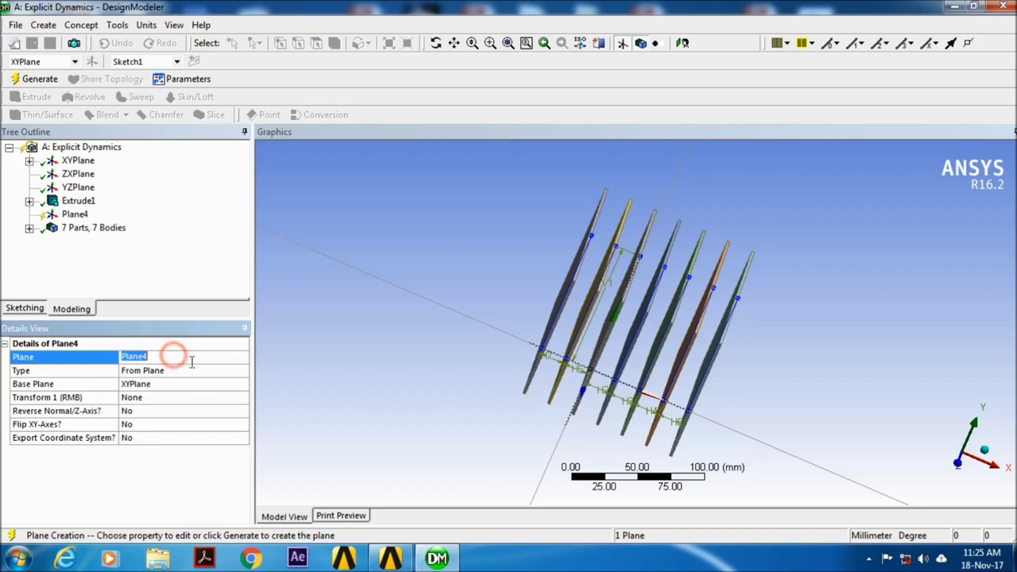
{"action": "left_click", "coordinate": [196, 370]}
{"action": "left_click", "coordinate": [242, 370]}
{"action": "left_click_drag", "start_coordinate": [243, 405], "coordinate": [242, 413]}
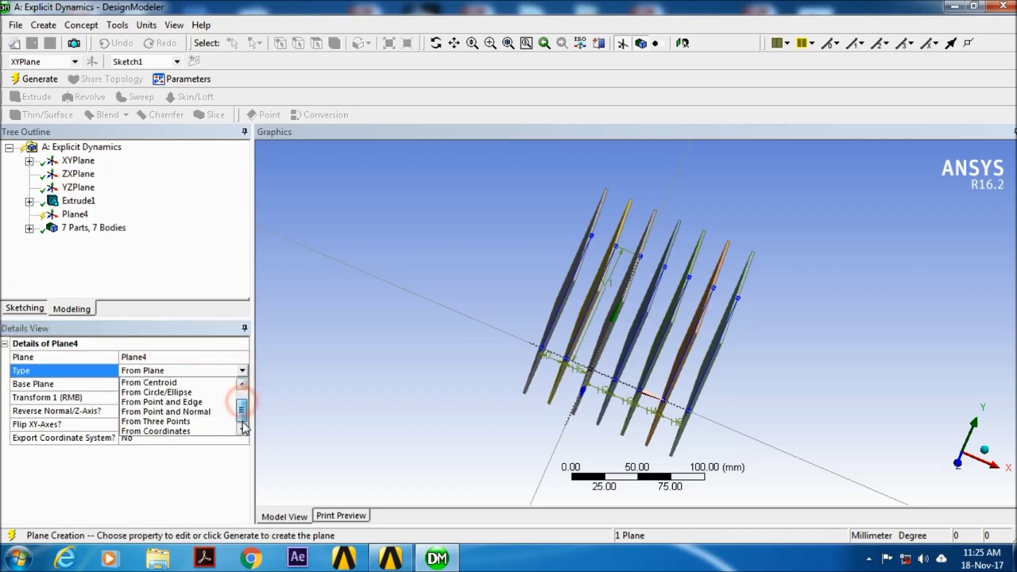
{"action": "left_click", "coordinate": [174, 432]}
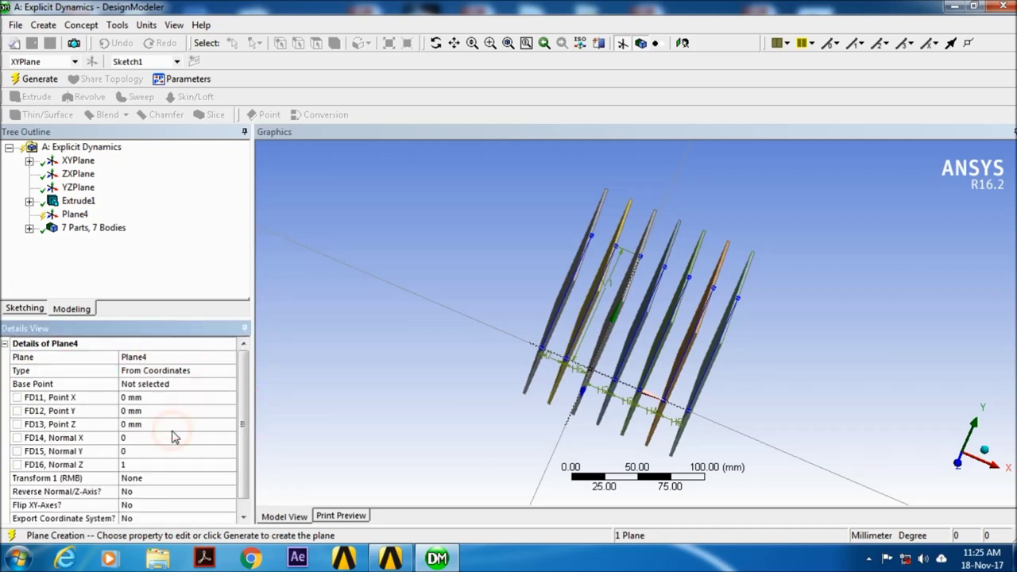
Place Plane4 at X 300 mm, Y 50 mm, generate it, and look at it.
{"action": "left_click", "coordinate": [140, 400]}
{"action": "type", "text": "300"}
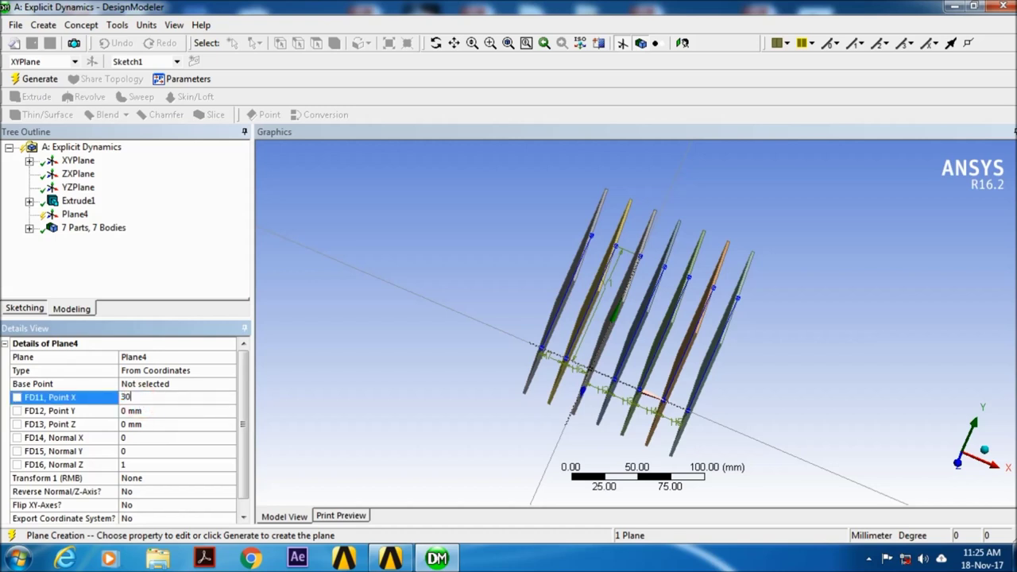
{"action": "left_click", "coordinate": [133, 412]}
{"action": "type", "text": "50"}
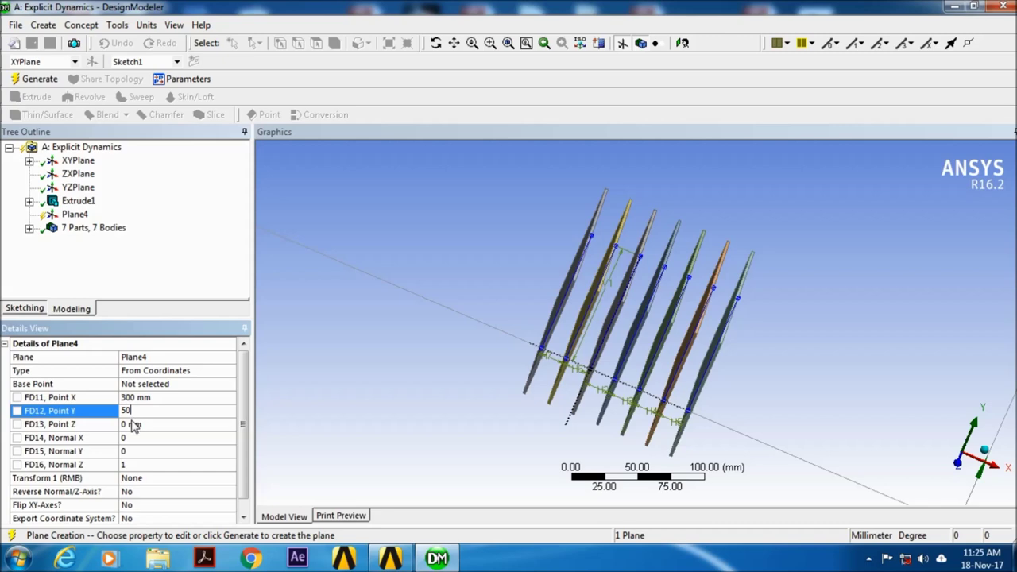
{"action": "left_click", "coordinate": [344, 425]}
{"action": "left_click", "coordinate": [19, 79]}
{"action": "mouse_move", "coordinate": [592, 226]}
{"action": "middle_mouse_down"}
{"action": "mouse_move", "coordinate": [558, 220]}
{"action": "mouse_move", "coordinate": [570, 191]}
{"action": "mouse_move", "coordinate": [604, 221]}
{"action": "mouse_move", "coordinate": [559, 249]}
{"action": "mouse_move", "coordinate": [477, 246]}
{"action": "mouse_move", "coordinate": [527, 246]}
{"action": "middle_mouse_up"}
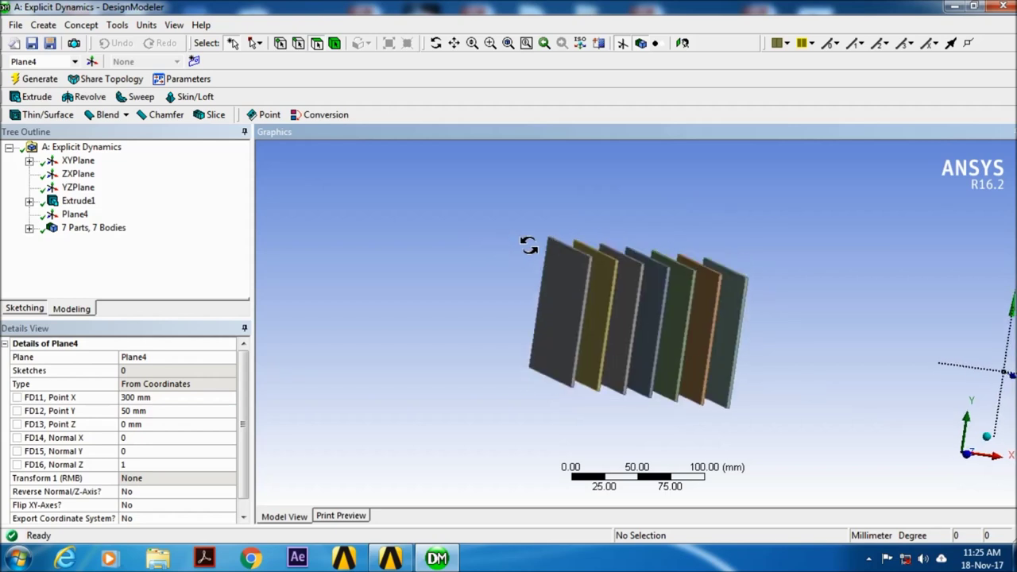
{"action": "middle_click_drag", "start_coordinate": [612, 265], "coordinate": [473, 267]}
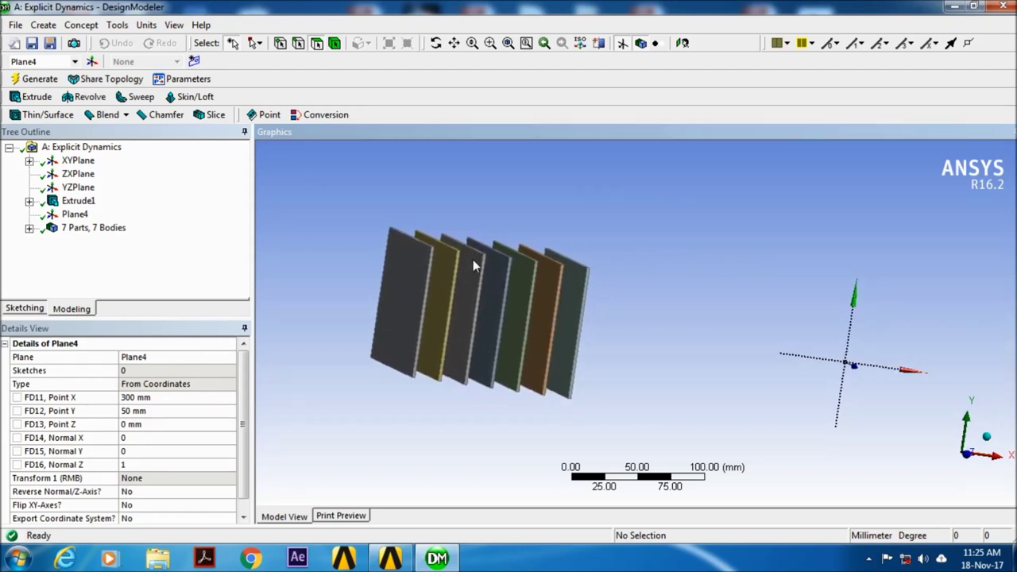
{"action": "left_click", "coordinate": [682, 43]}
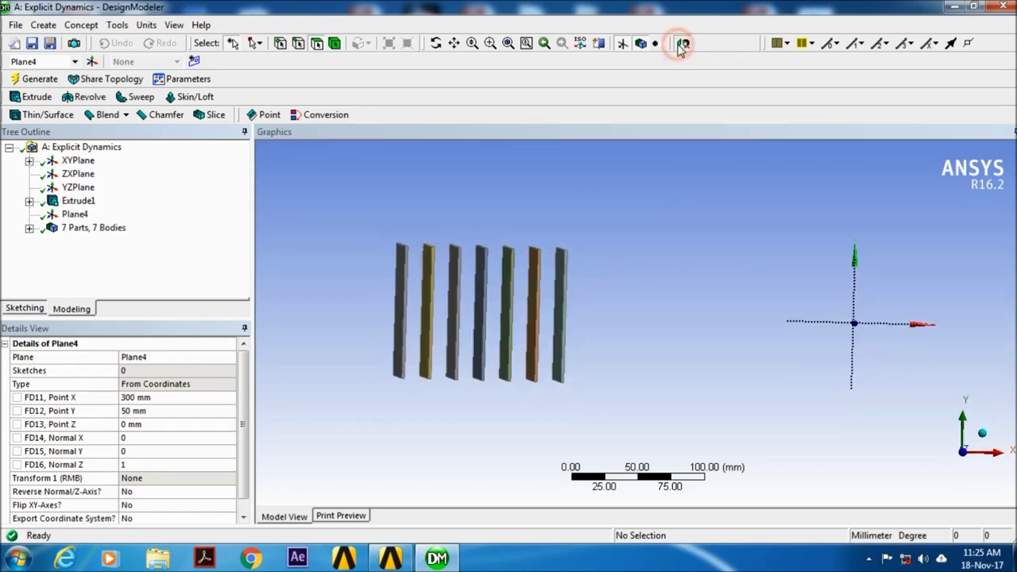
Add a Sphere primitive with Plane4 as its base plane.
{"action": "left_click", "coordinate": [44, 24]}
{"action": "mouse_move", "coordinate": [64, 328]}
{"action": "left_click", "coordinate": [197, 331]}
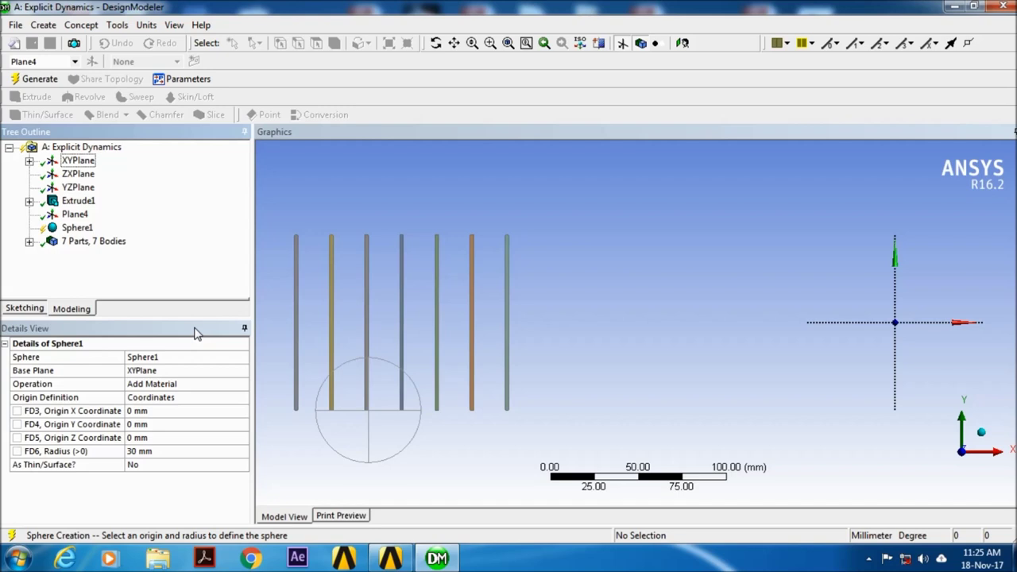
{"action": "left_click", "coordinate": [144, 374]}
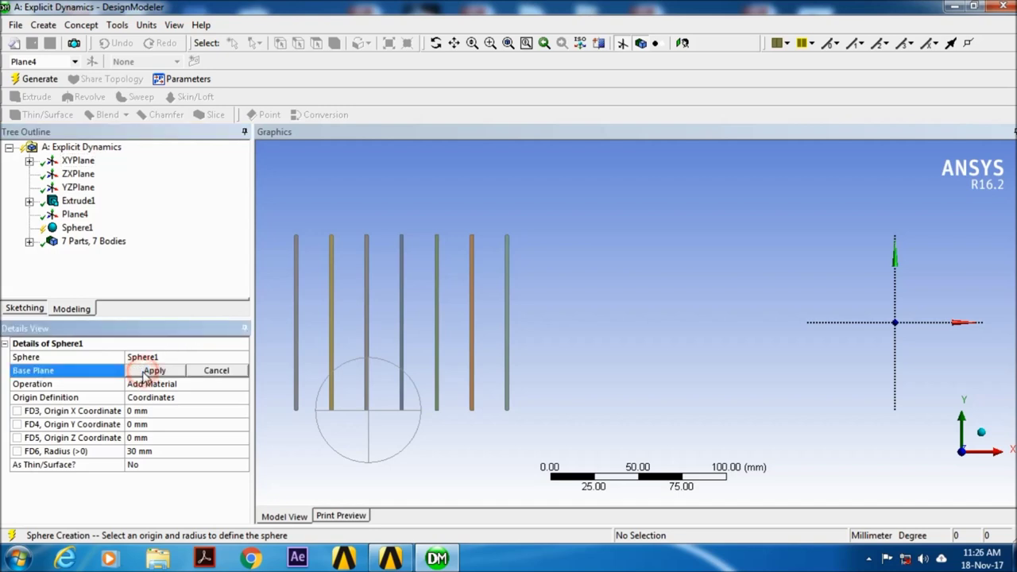
{"action": "left_click", "coordinate": [76, 214]}
{"action": "left_click", "coordinate": [80, 217]}
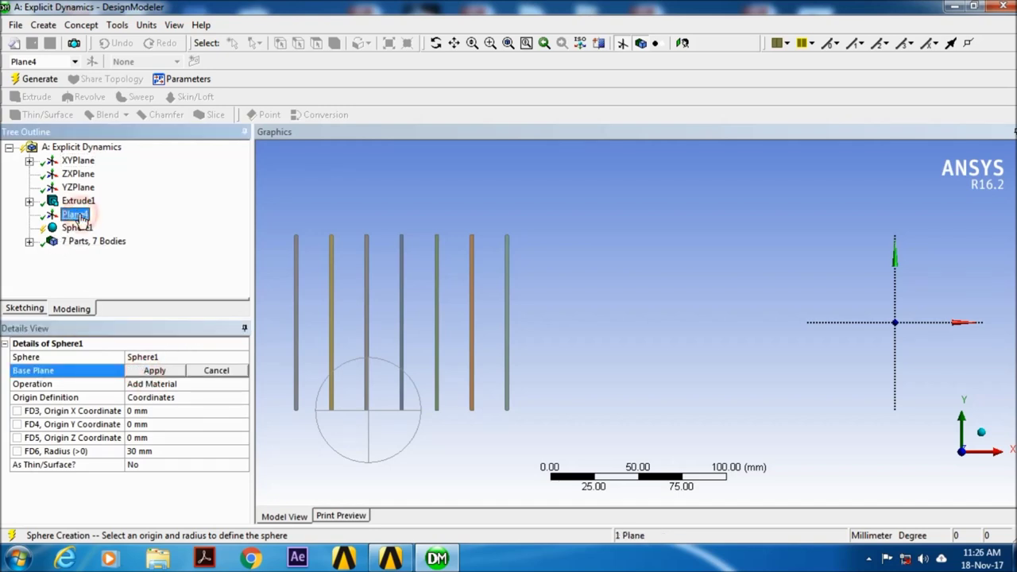
{"action": "left_click", "coordinate": [155, 371]}
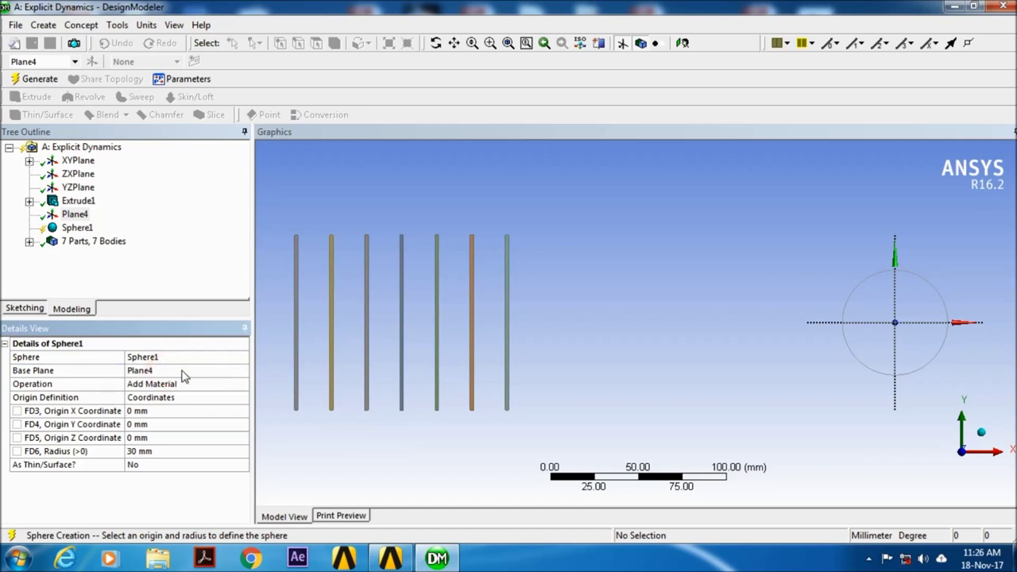
Try sphere radii of 10, 20 and 15 mm, then generate Sphere1 at 20 mm.
{"action": "left_click", "coordinate": [156, 451]}
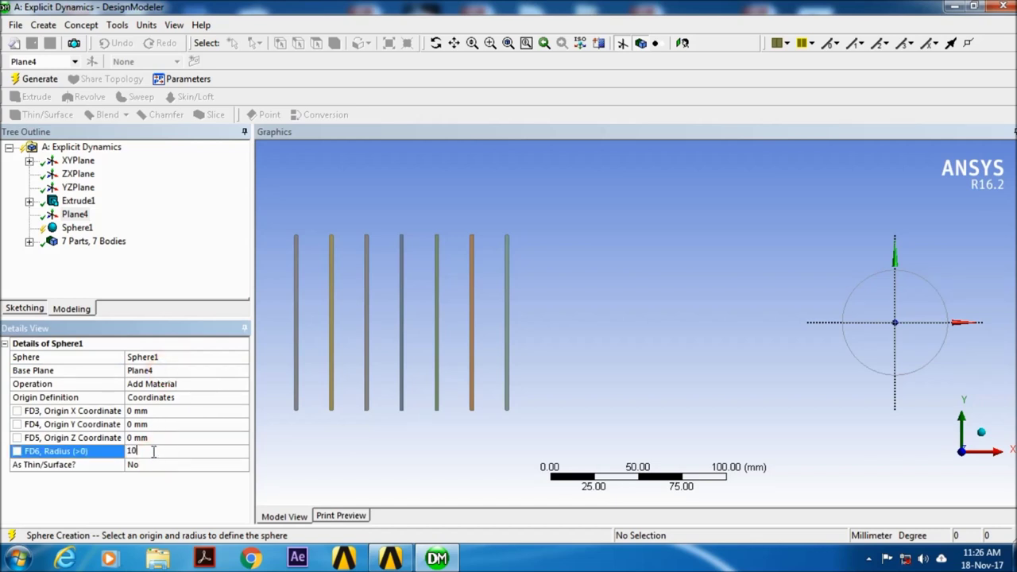
{"action": "left_click", "coordinate": [160, 422]}
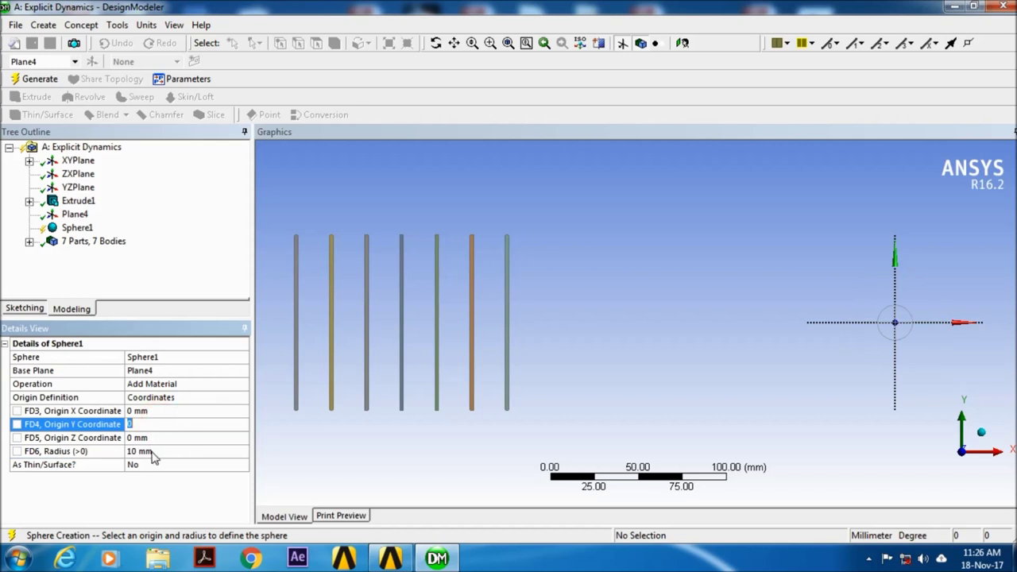
{"action": "left_click", "coordinate": [153, 451]}
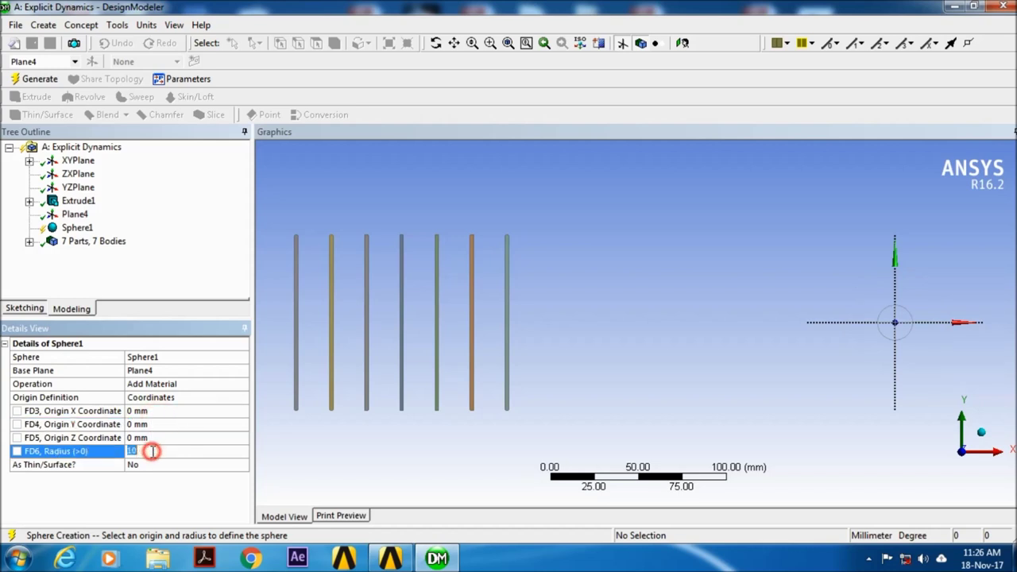
{"action": "left_click", "coordinate": [163, 438]}
{"action": "mouse_move", "coordinate": [715, 378]}
{"action": "middle_mouse_down"}
{"action": "mouse_move", "coordinate": [697, 357]}
{"action": "mouse_move", "coordinate": [574, 352]}
{"action": "mouse_move", "coordinate": [600, 356]}
{"action": "middle_mouse_up"}
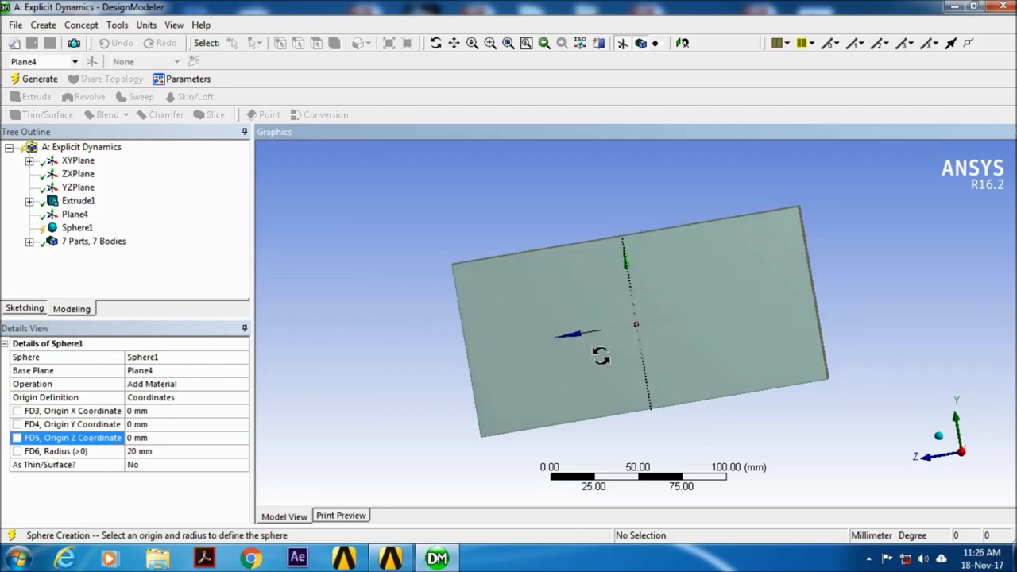
{"action": "left_click", "coordinate": [172, 452]}
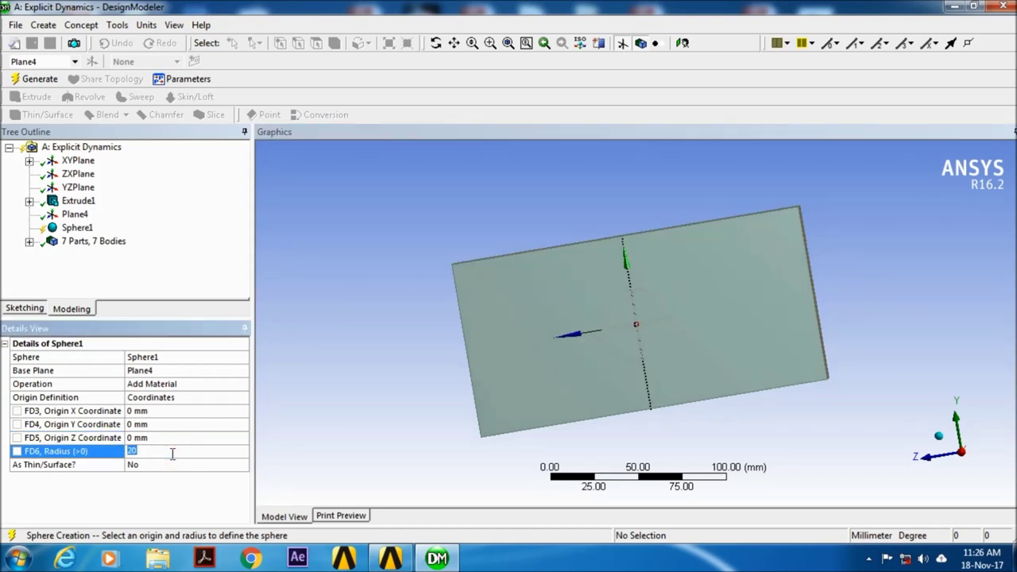
{"action": "type", "text": "15"}
{"action": "left_click", "coordinate": [390, 389]}
{"action": "middle_click_drag", "start_coordinate": [457, 368], "coordinate": [480, 386]}
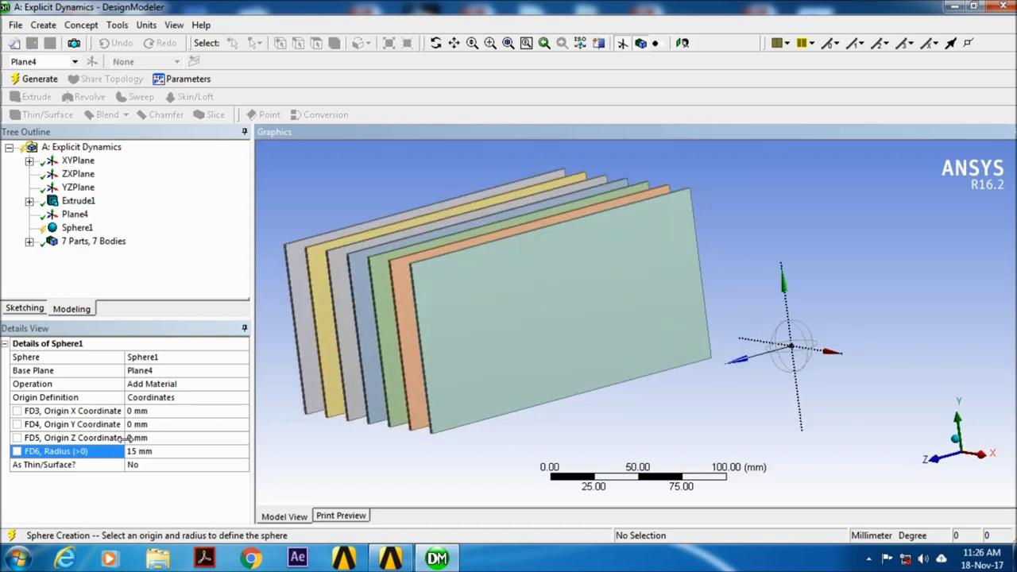
{"action": "left_click", "coordinate": [131, 451]}
{"action": "type", "text": "20"}
{"action": "left_click", "coordinate": [495, 384]}
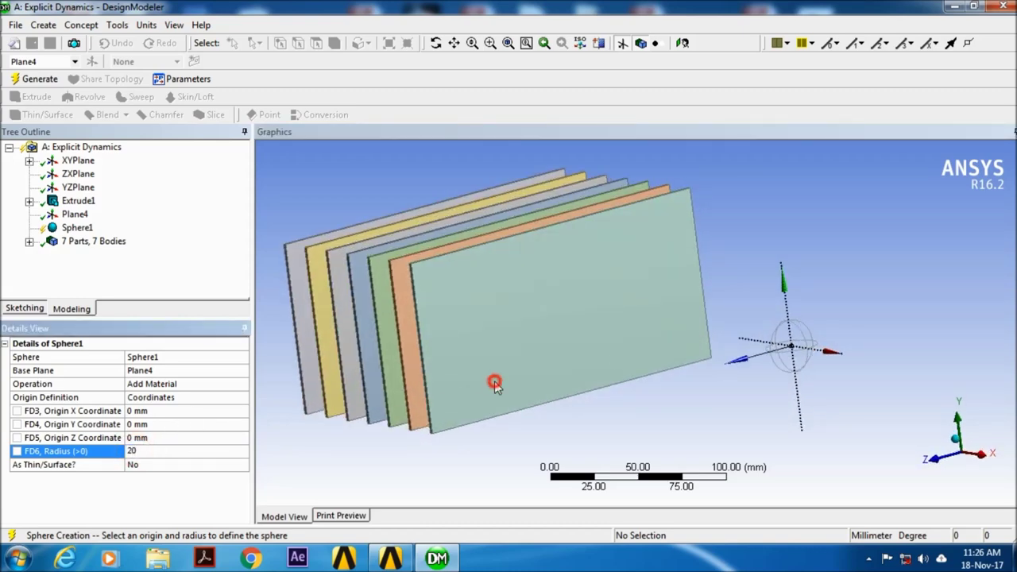
{"action": "left_click", "coordinate": [29, 79]}
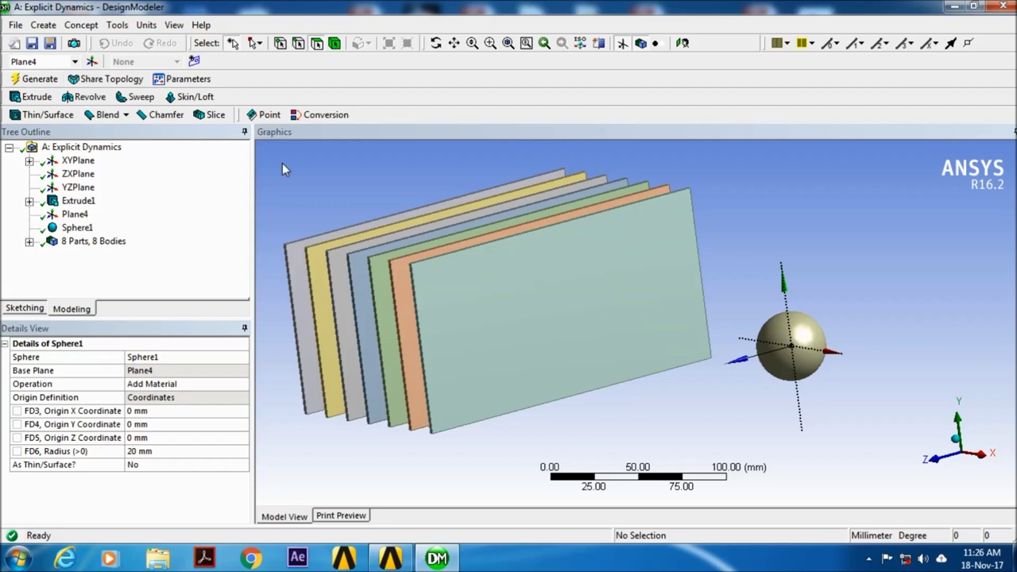
{"action": "mouse_move", "coordinate": [250, 199]}
{"action": "middle_mouse_down"}
{"action": "mouse_move", "coordinate": [358, 230]}
{"action": "mouse_move", "coordinate": [365, 274]}
{"action": "mouse_move", "coordinate": [352, 220]}
{"action": "mouse_move", "coordinate": [370, 200]}
{"action": "mouse_move", "coordinate": [404, 199]}
{"action": "mouse_move", "coordinate": [392, 204]}
{"action": "middle_mouse_up"}
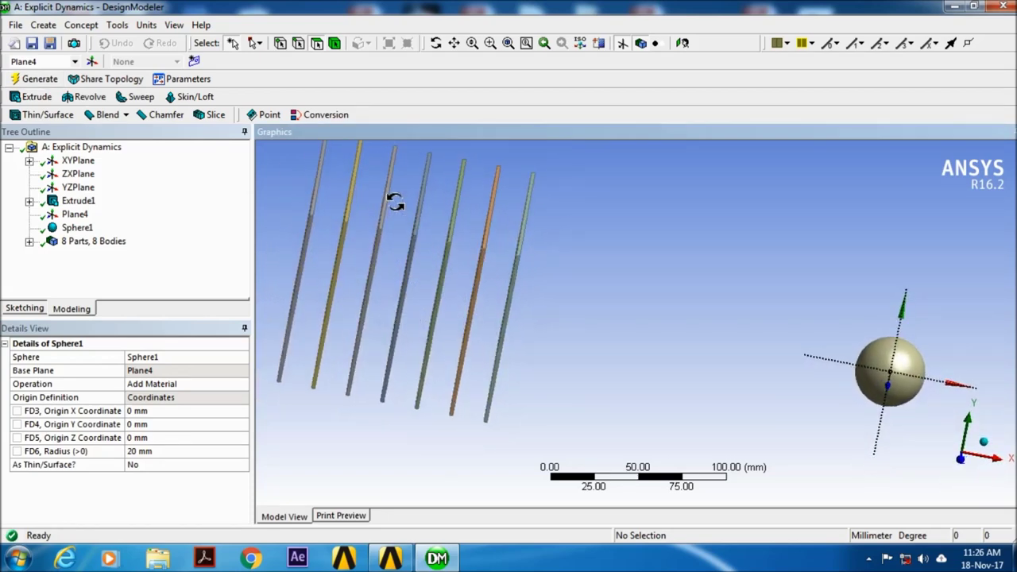
Close DesignModeler and open the Model cell in Mechanical.
{"action": "left_click", "coordinate": [1004, 6]}
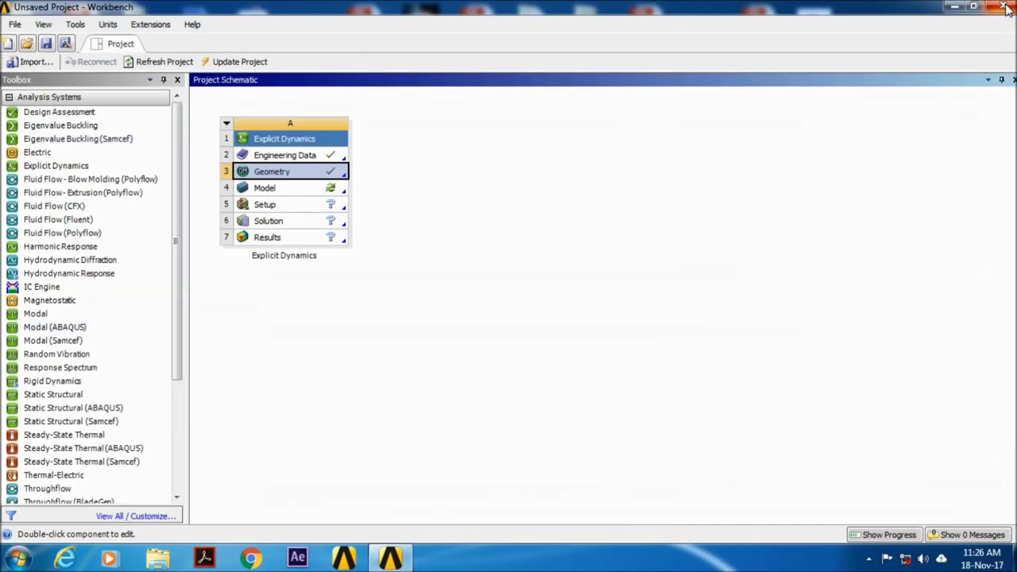
{"action": "double_click", "coordinate": [279, 189]}
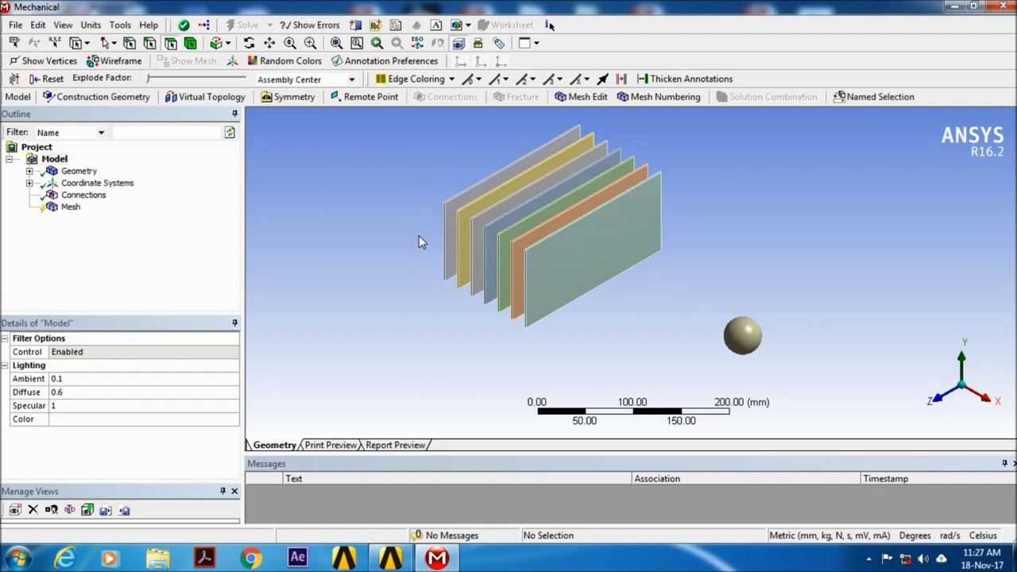
Assign Polyethylene to all seven plate bodies and confirm the sphere remains Structural Steel.
{"action": "mouse_move", "coordinate": [406, 234]}
{"action": "middle_mouse_down"}
{"action": "mouse_move", "coordinate": [424, 272]}
{"action": "mouse_move", "coordinate": [474, 195]}
{"action": "mouse_move", "coordinate": [514, 220]}
{"action": "mouse_move", "coordinate": [501, 238]}
{"action": "mouse_move", "coordinate": [463, 229]}
{"action": "middle_mouse_up"}
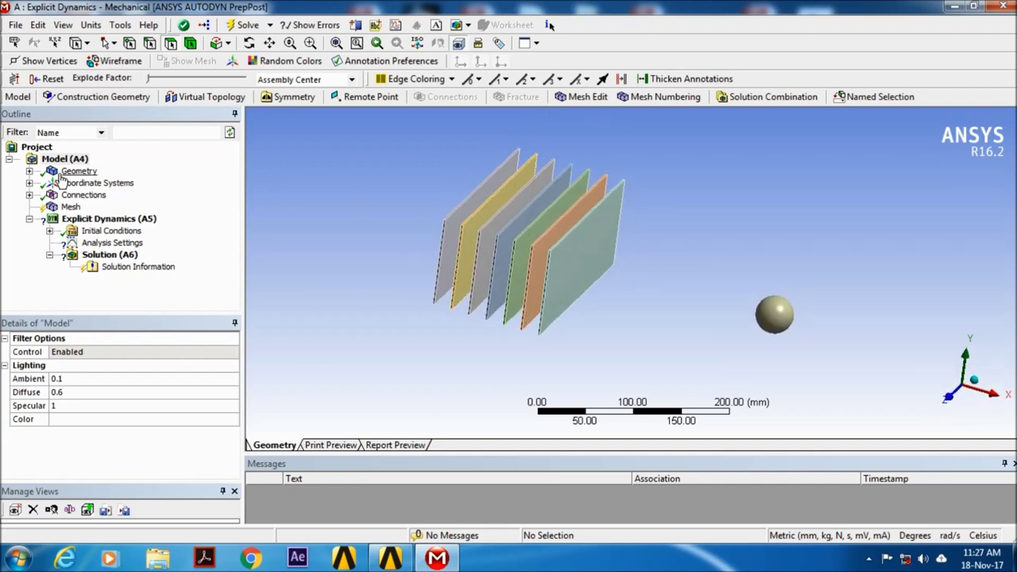
{"action": "left_click", "coordinate": [30, 171]}
{"action": "left_click", "coordinate": [90, 184]}
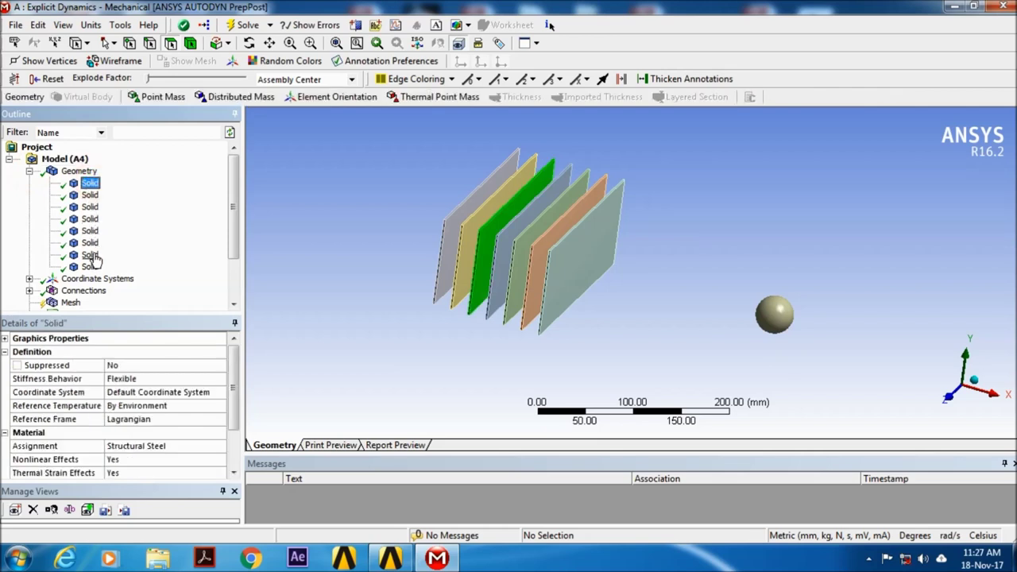
{"action": "left_click", "coordinate": [90, 255], "text": "shift"}
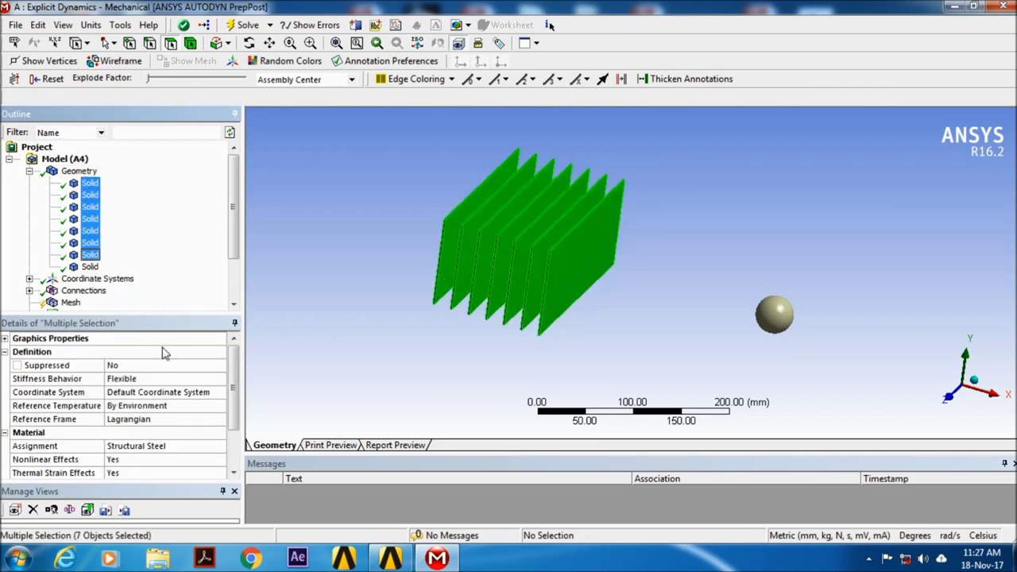
{"action": "left_click_drag", "start_coordinate": [234, 399], "coordinate": [233, 415]}
{"action": "left_click", "coordinate": [202, 419]}
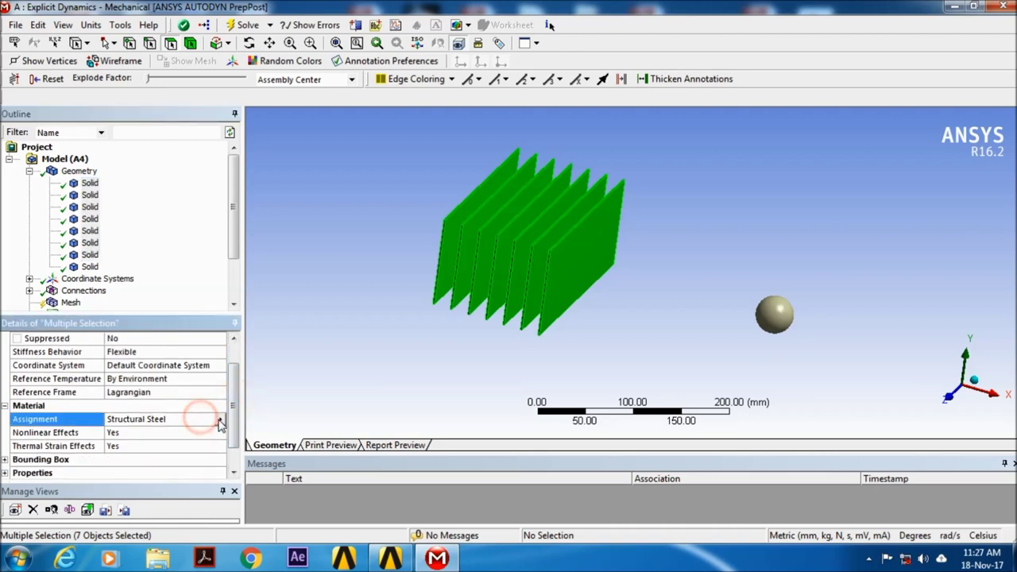
{"action": "left_click", "coordinate": [221, 420]}
{"action": "left_click", "coordinate": [262, 482]}
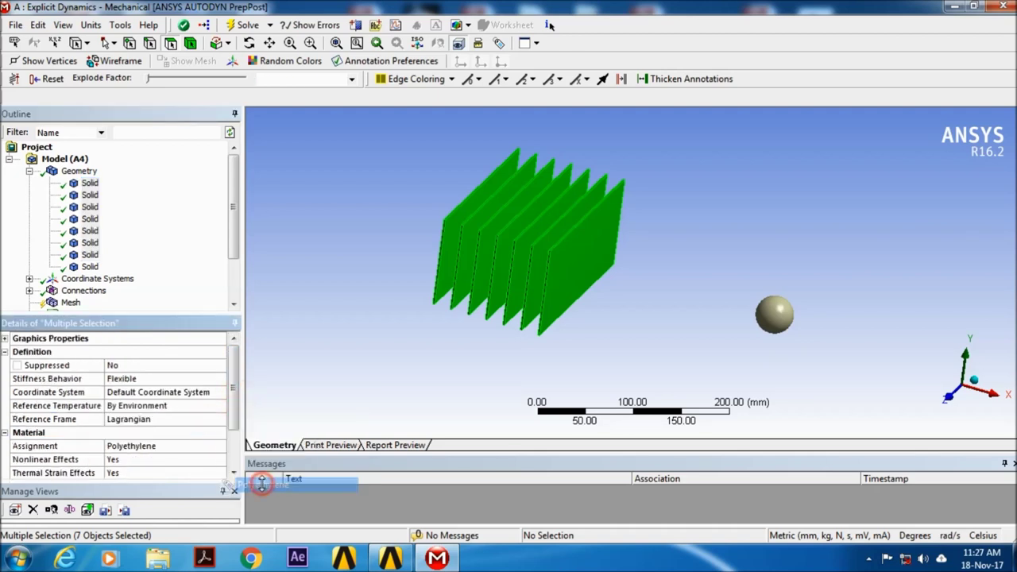
{"action": "left_click", "coordinate": [87, 269]}
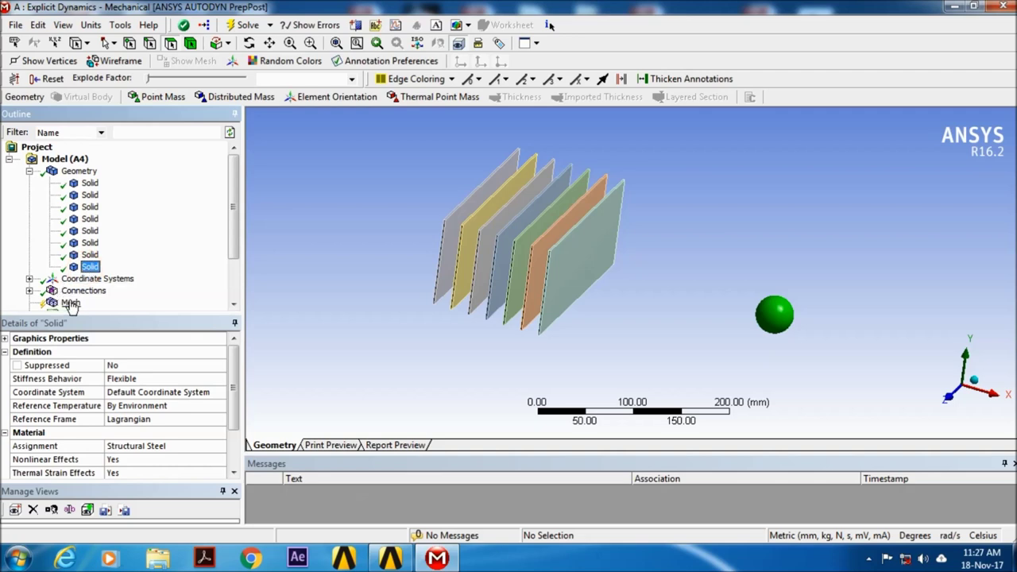
{"action": "left_click", "coordinate": [70, 303]}
Generate the mesh for the plates and sphere, then bring up Explicit Dynamics' insert options.
{"action": "right_click", "coordinate": [71, 305]}
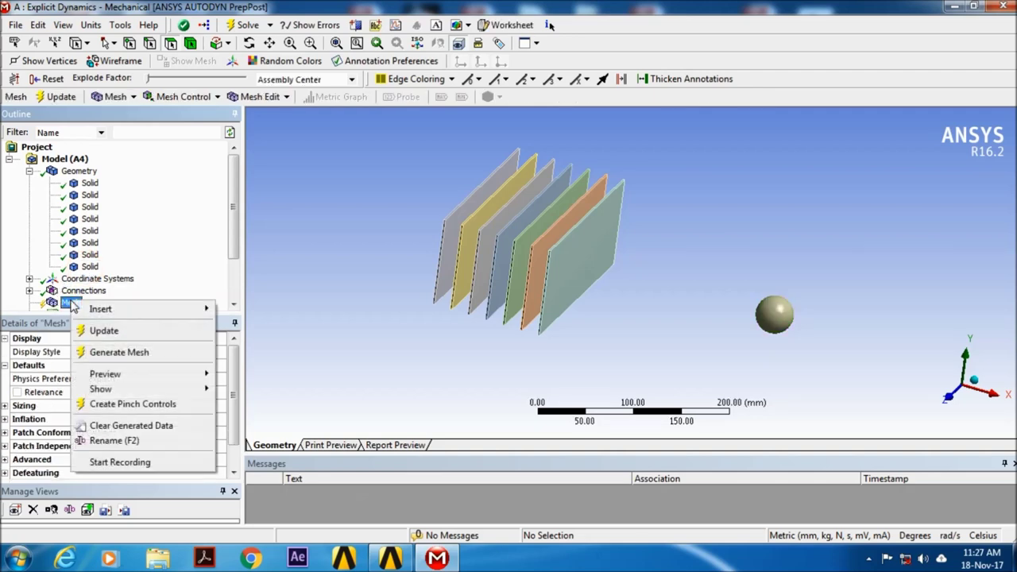
{"action": "left_click", "coordinate": [114, 352]}
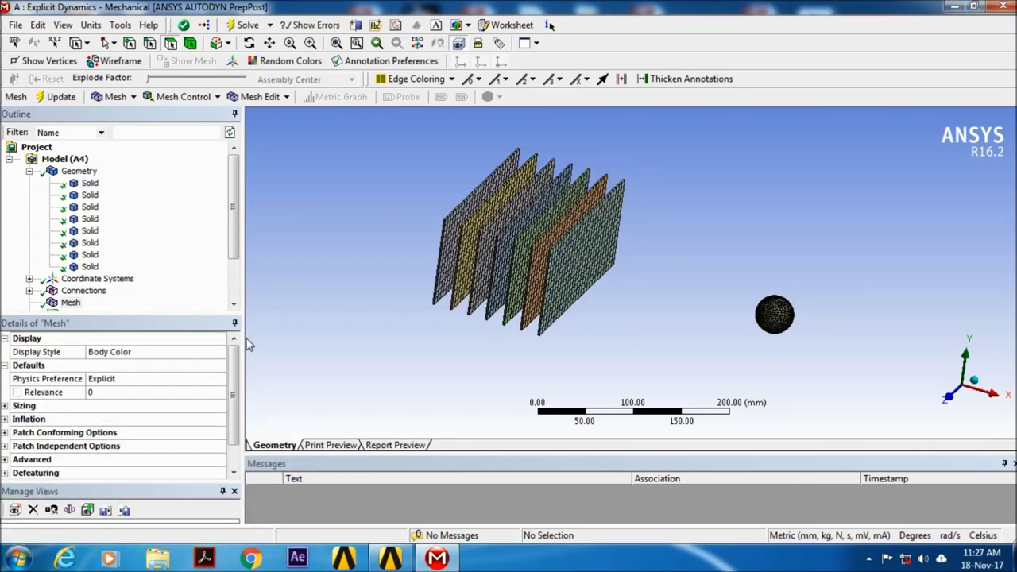
{"action": "mouse_move", "coordinate": [466, 309]}
{"action": "middle_mouse_down"}
{"action": "mouse_move", "coordinate": [432, 291]}
{"action": "mouse_move", "coordinate": [391, 291]}
{"action": "mouse_move", "coordinate": [434, 295]}
{"action": "middle_mouse_up"}
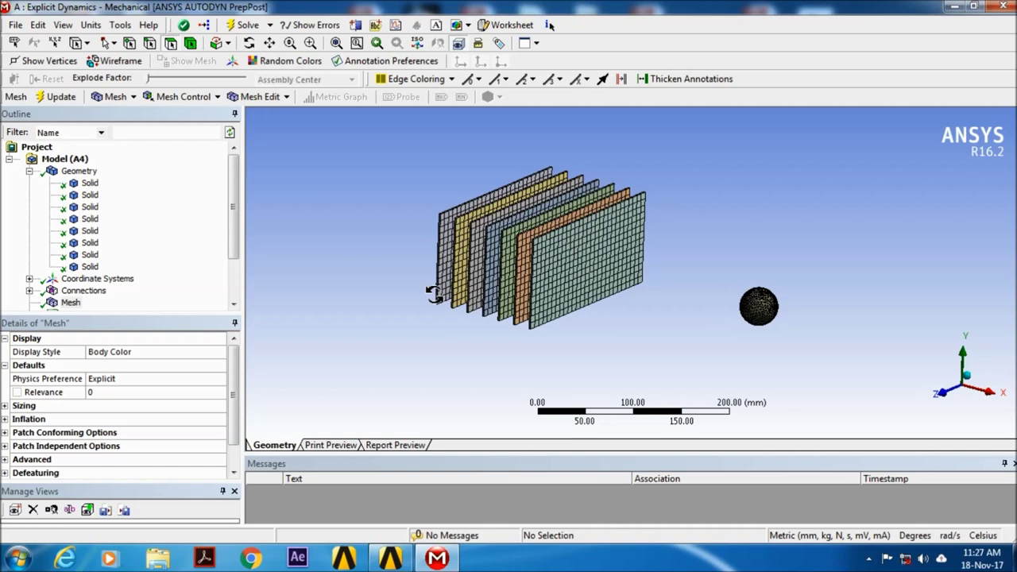
{"action": "left_click", "coordinate": [233, 305]}
{"action": "left_click", "coordinate": [233, 307]}
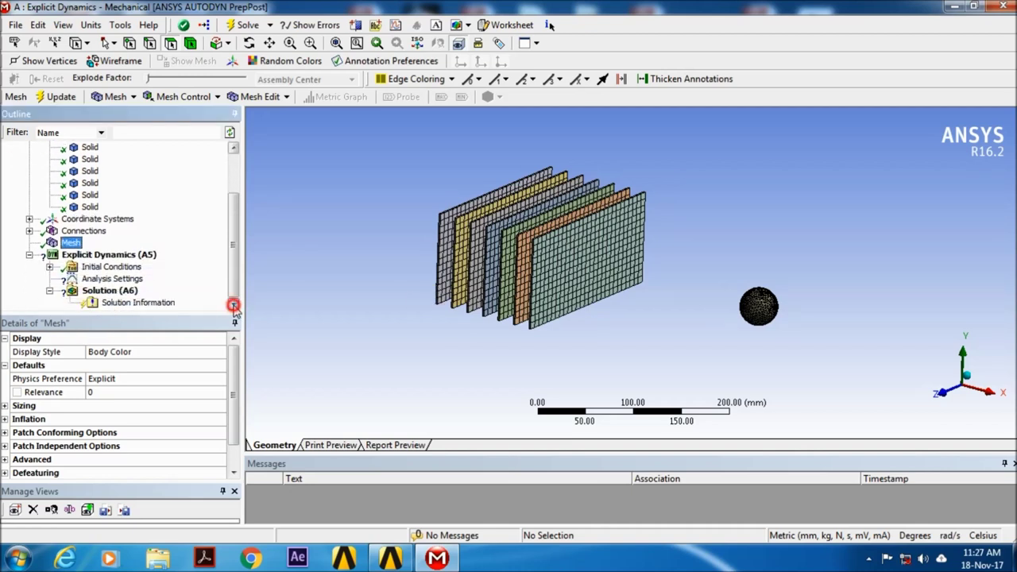
{"action": "left_click", "coordinate": [137, 258]}
{"action": "right_click", "coordinate": [139, 256]}
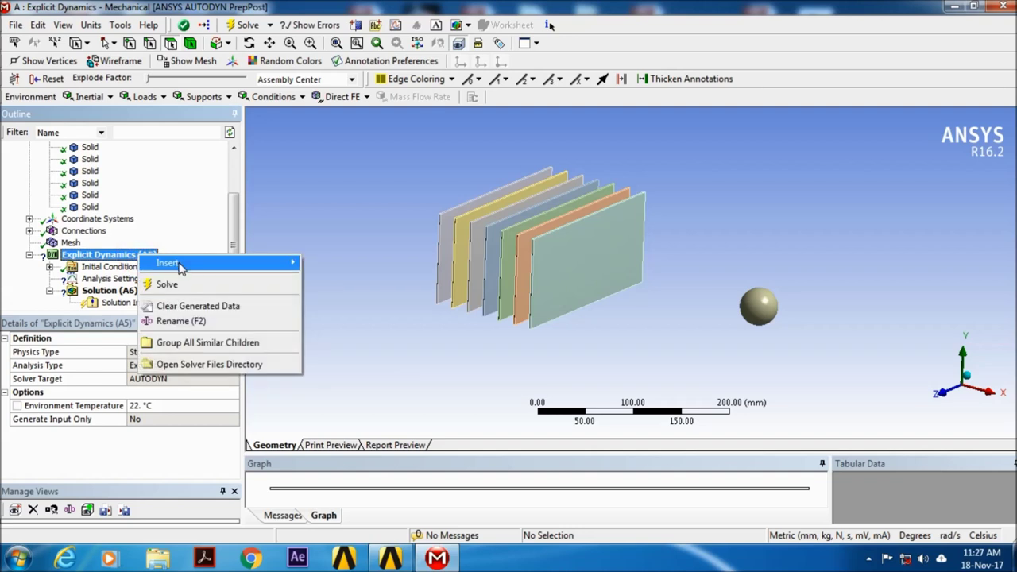
Insert a Fixed Support and select the first six plate edge faces.
{"action": "left_click", "coordinate": [324, 390]}
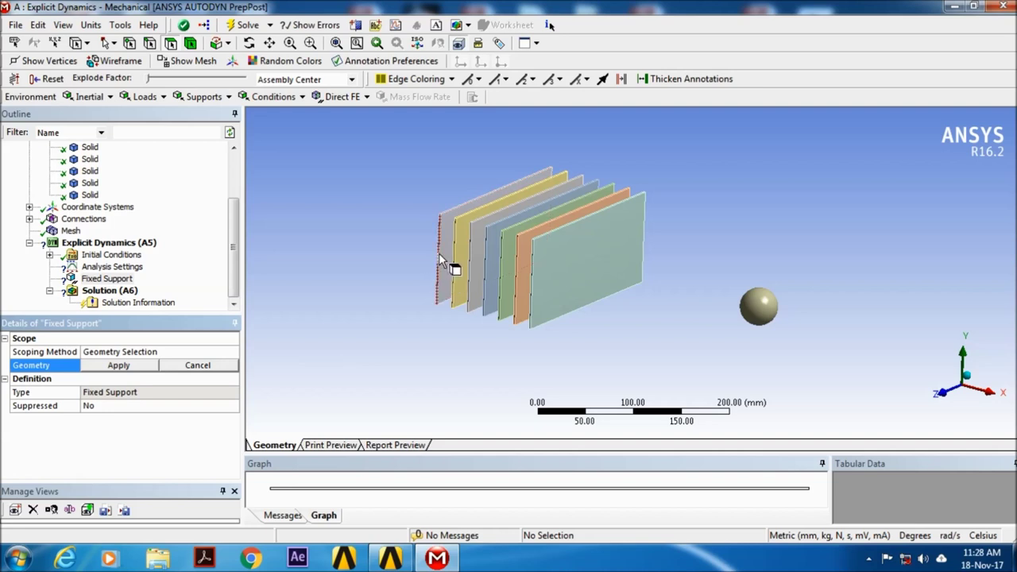
{"action": "left_click", "coordinate": [438, 252]}
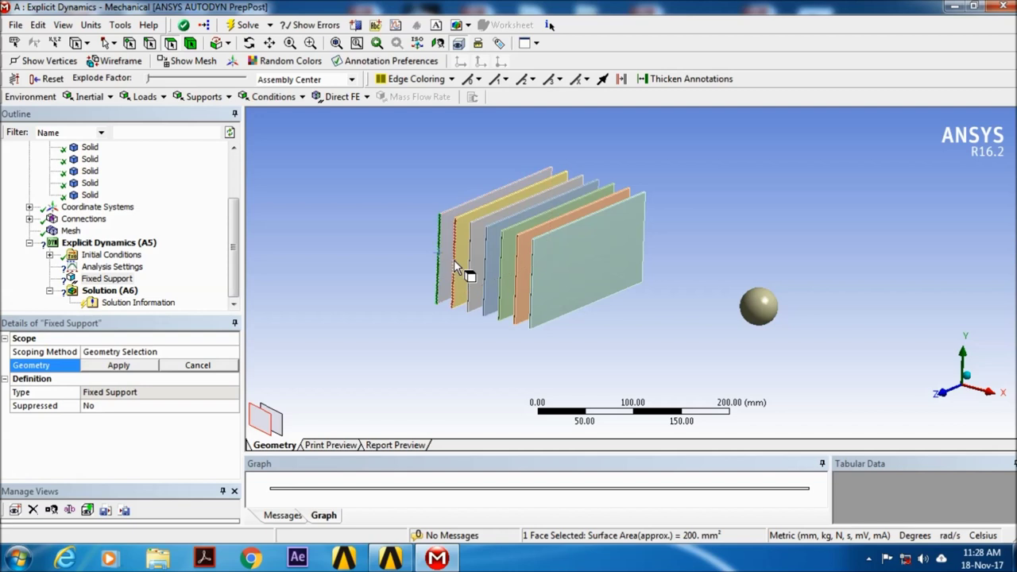
{"action": "left_click", "coordinate": [454, 263], "text": "ctrl"}
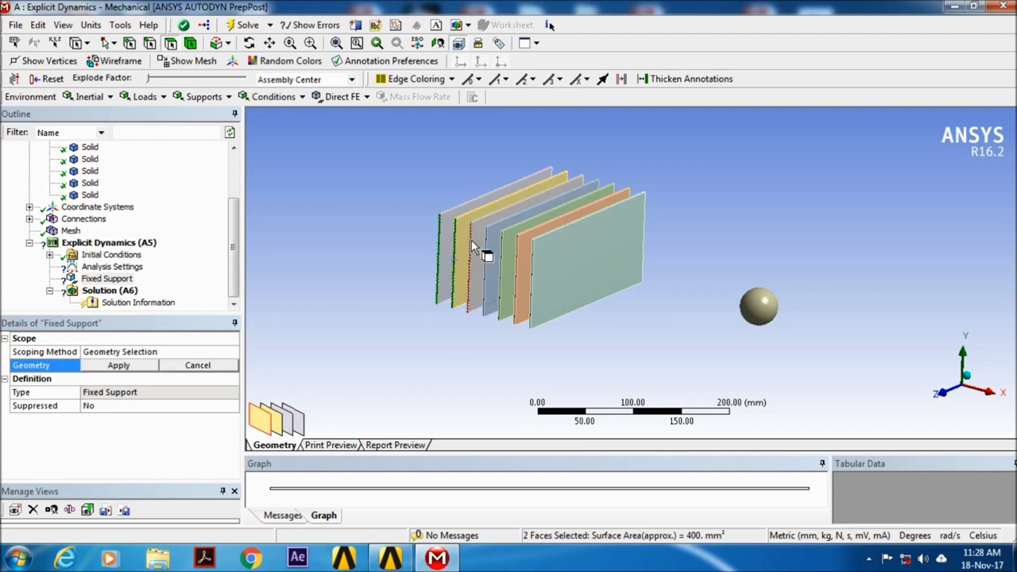
{"action": "scroll", "coordinate": [471, 239], "scroll_direction": "up", "scroll_amount": 2}
{"action": "scroll", "coordinate": [460, 236], "scroll_direction": "up", "scroll_amount": 2}
{"action": "scroll", "coordinate": [424, 235], "scroll_direction": "up", "scroll_amount": 2}
{"action": "scroll", "coordinate": [413, 226], "scroll_direction": "up", "scroll_amount": 2}
{"action": "left_click", "coordinate": [392, 211], "text": "ctrl"}
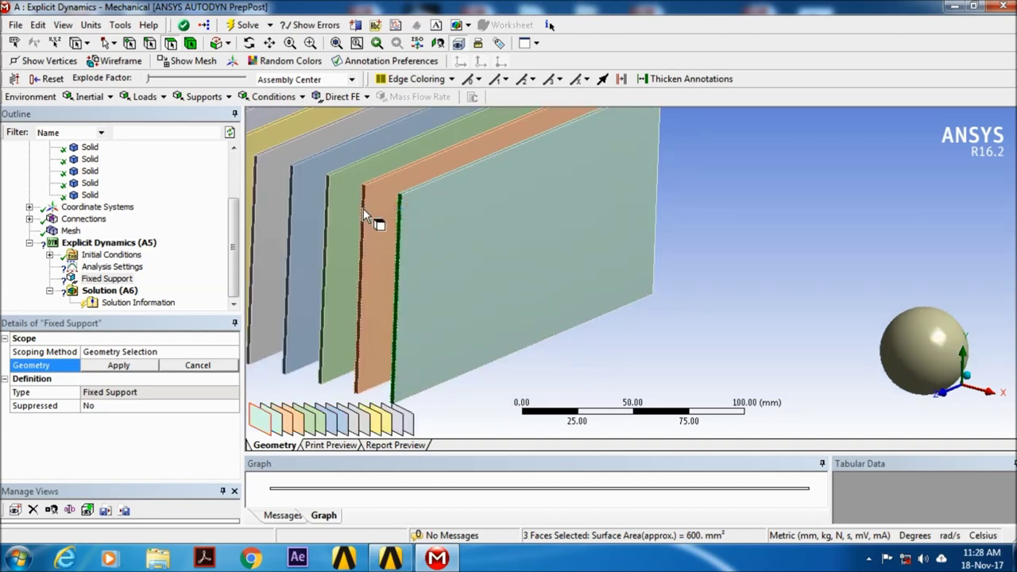
{"action": "left_click", "coordinate": [363, 209], "text": "ctrl"}
{"action": "left_click", "coordinate": [329, 200], "text": "ctrl"}
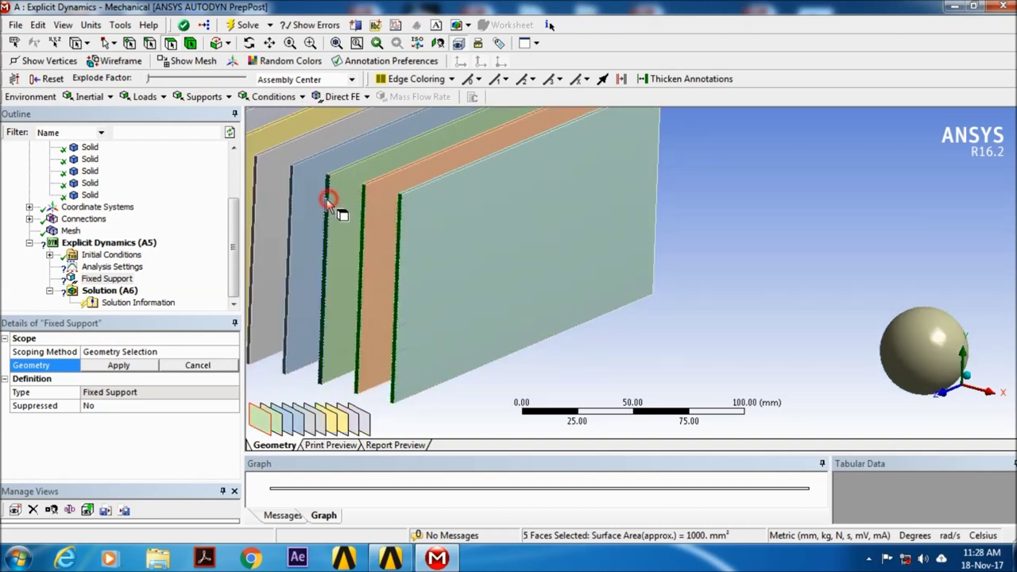
{"action": "left_click", "coordinate": [293, 199], "text": "ctrl"}
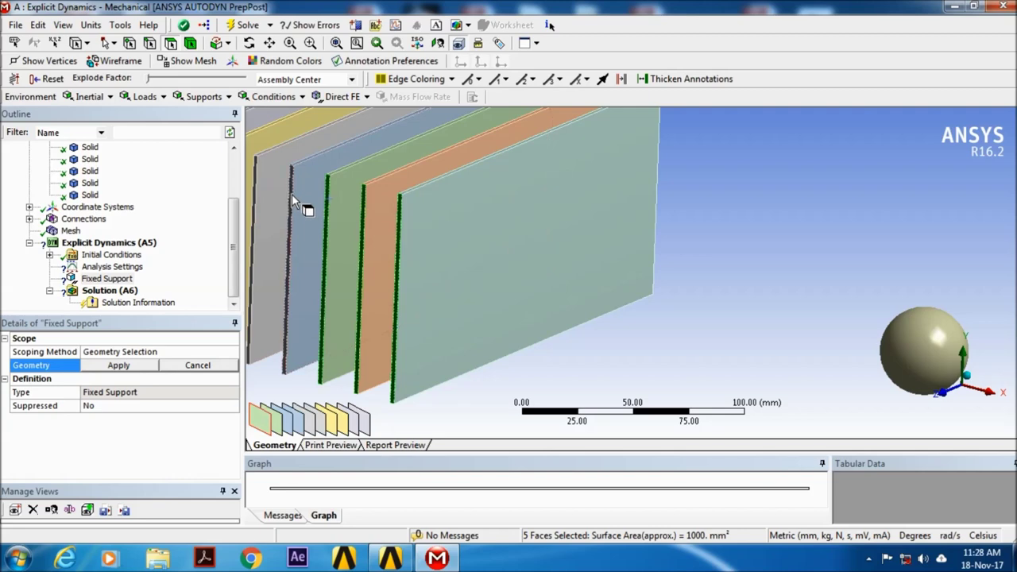
Add the remaining plate edge faces and apply all 14 faces to the Fixed Support.
{"action": "middle_click_drag", "start_coordinate": [314, 216], "coordinate": [494, 247]}
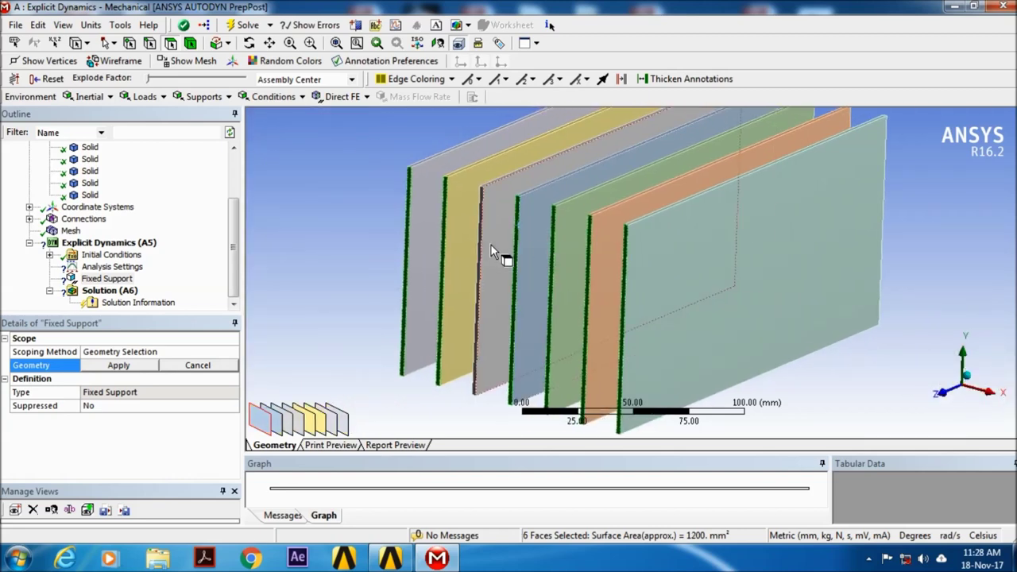
{"action": "left_click", "coordinate": [479, 231], "text": "ctrl"}
{"action": "middle_click_drag", "start_coordinate": [602, 232], "coordinate": [359, 288]}
{"action": "middle_click_drag", "start_coordinate": [593, 216], "coordinate": [305, 333], "text": "ctrl"}
{"action": "left_click", "coordinate": [579, 329], "text": "ctrl"}
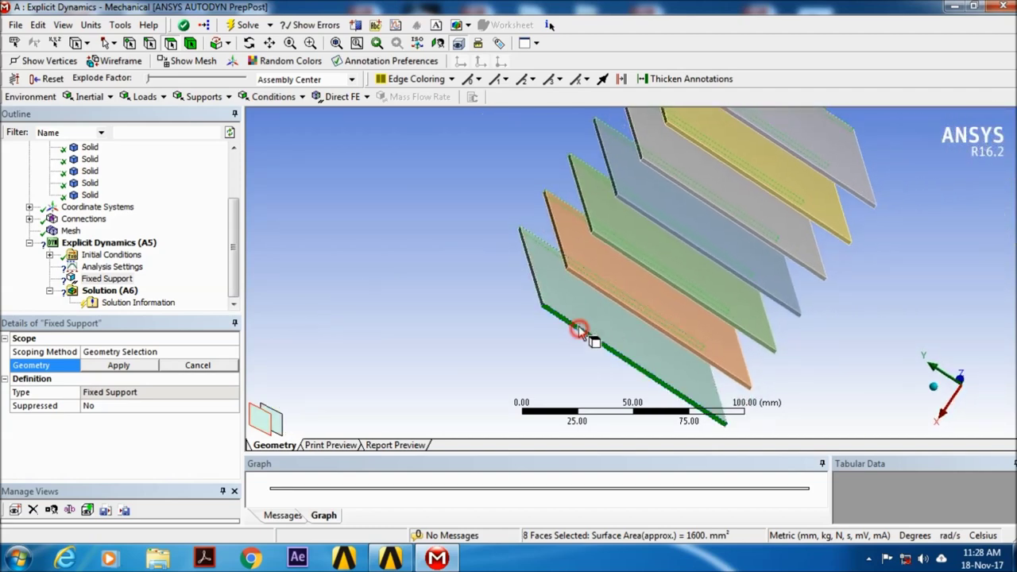
{"action": "left_click", "coordinate": [598, 290], "text": "ctrl"}
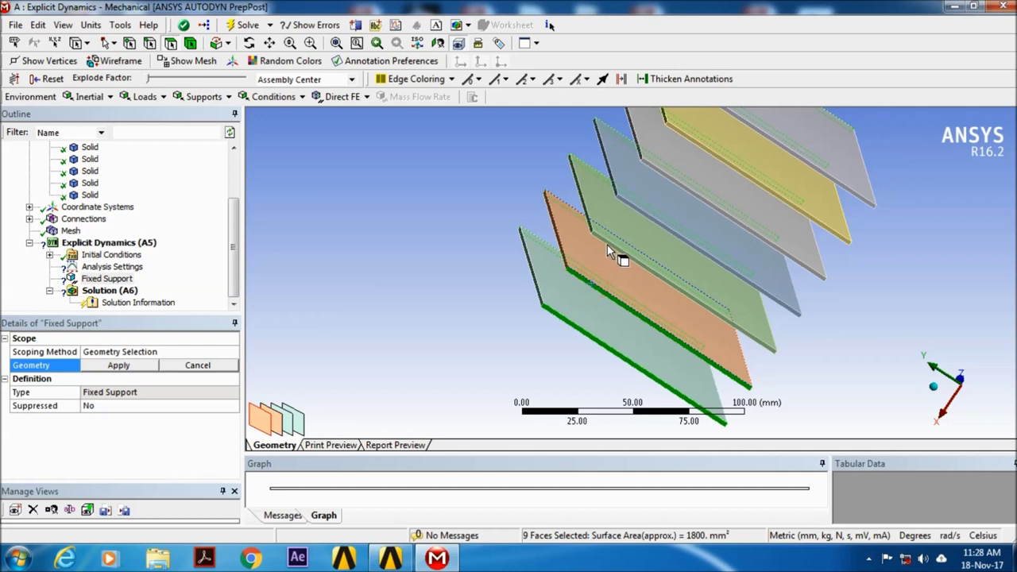
{"action": "left_click", "coordinate": [610, 242], "text": "ctrl"}
{"action": "left_click", "coordinate": [647, 192], "text": "ctrl"}
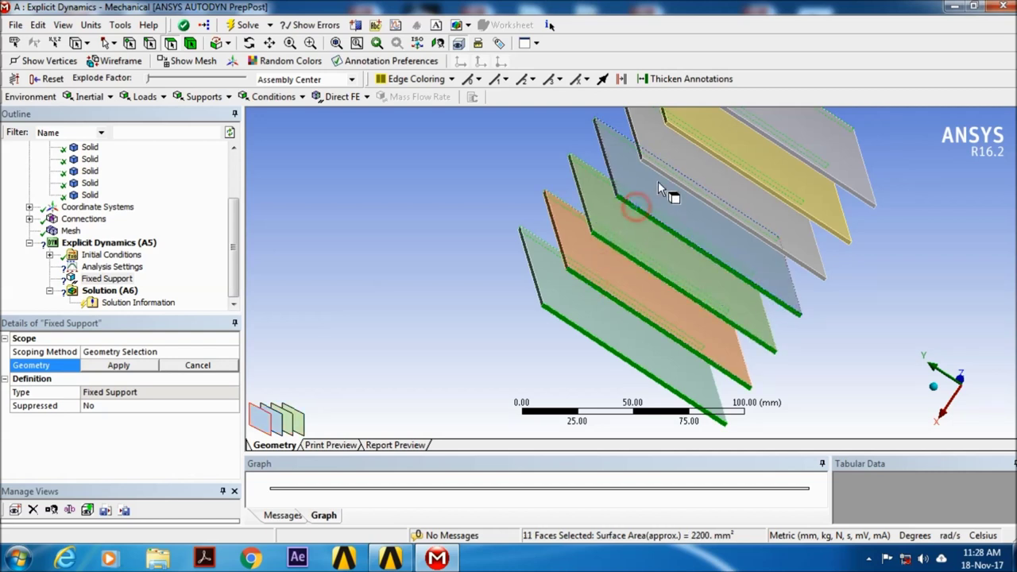
{"action": "left_click", "coordinate": [663, 174], "text": "ctrl"}
{"action": "left_click", "coordinate": [714, 127], "text": "ctrl"}
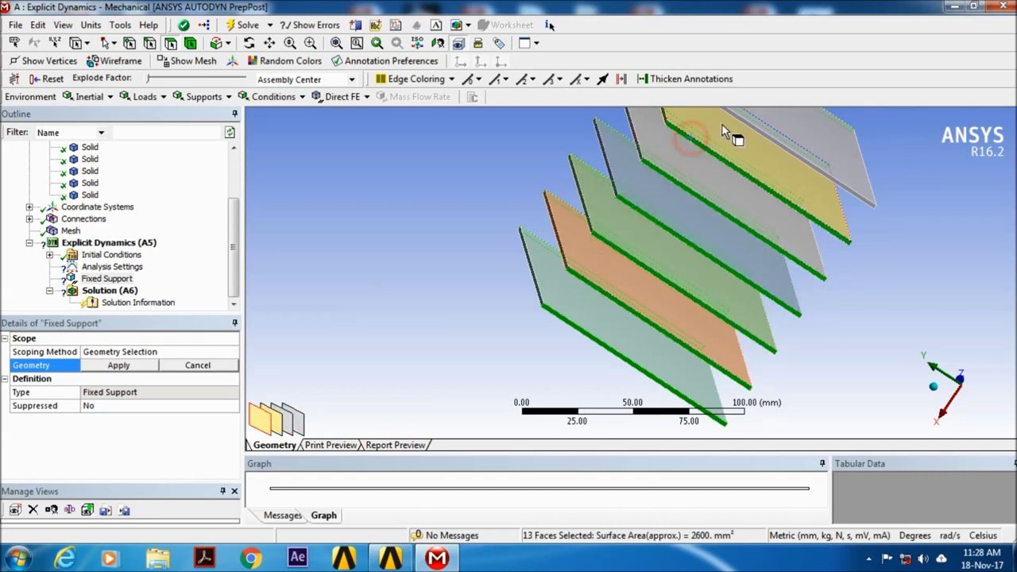
{"action": "left_click", "coordinate": [737, 120], "text": "ctrl"}
{"action": "middle_click_drag", "start_coordinate": [563, 261], "coordinate": [794, 228]}
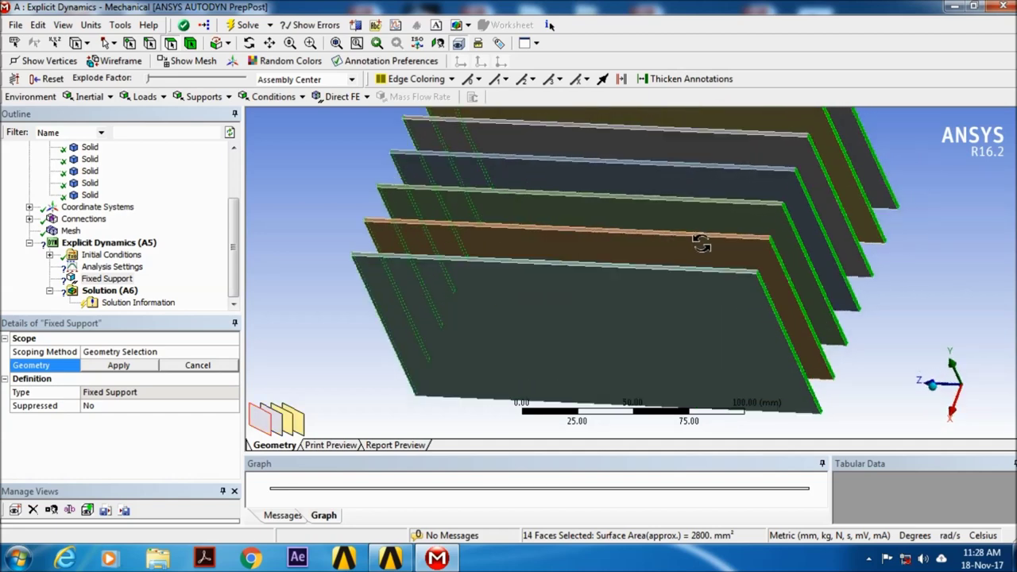
{"action": "left_click", "coordinate": [117, 366]}
{"action": "scroll", "coordinate": [440, 300], "scroll_direction": "down", "scroll_amount": 5}
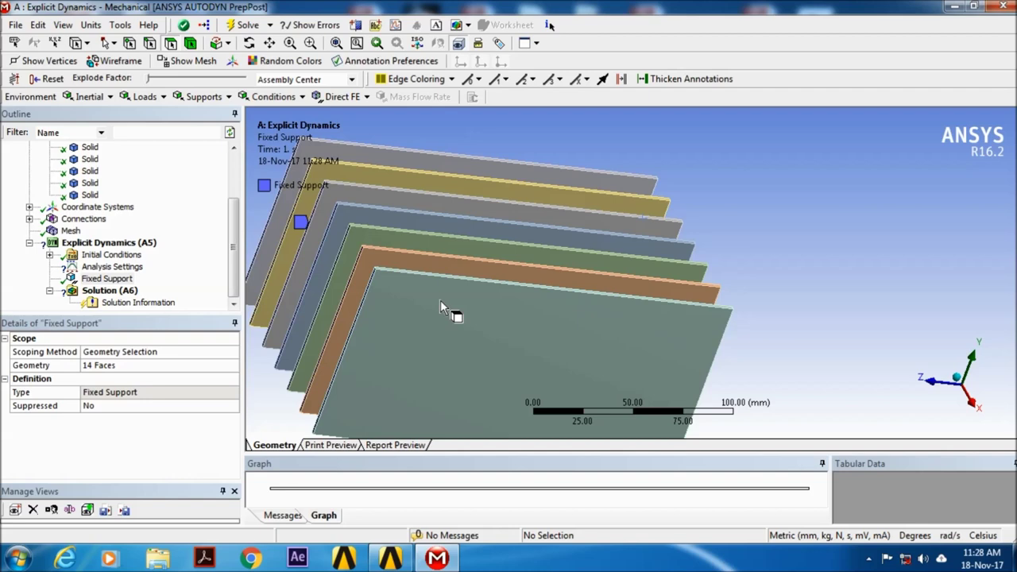
{"action": "scroll", "coordinate": [440, 299], "scroll_direction": "down", "scroll_amount": 3}
Set the Analysis Settings End Time to 0.00075 s (7.5e-004 s).
{"action": "middle_click_drag", "start_coordinate": [416, 304], "coordinate": [278, 310]}
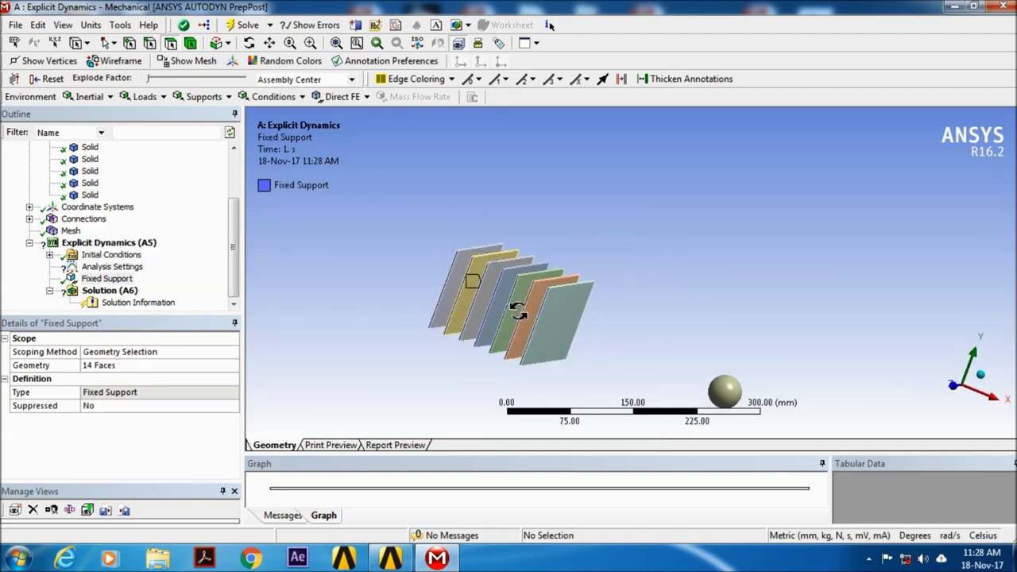
{"action": "left_click", "coordinate": [111, 267]}
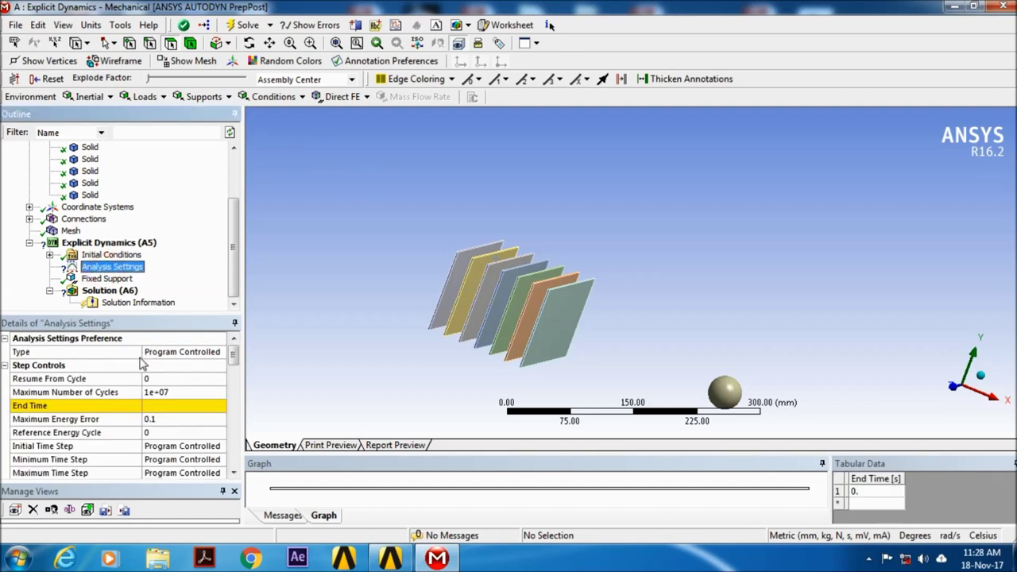
{"action": "left_click", "coordinate": [163, 407]}
{"action": "type", "text": ".0075"}
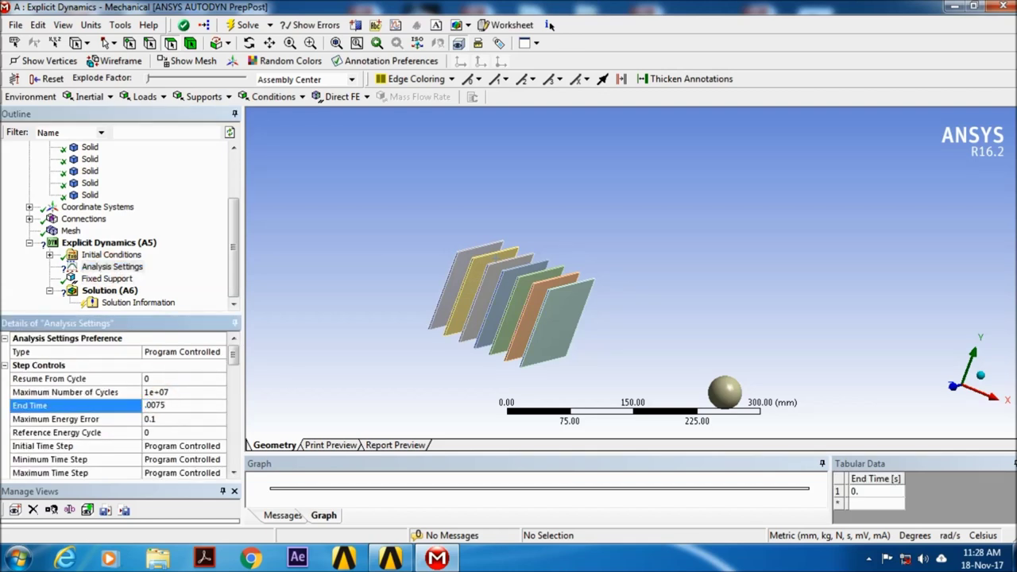
{"action": "left_click", "coordinate": [158, 405]}
{"action": "type", "text": "0"}
{"action": "left_click", "coordinate": [177, 419]}
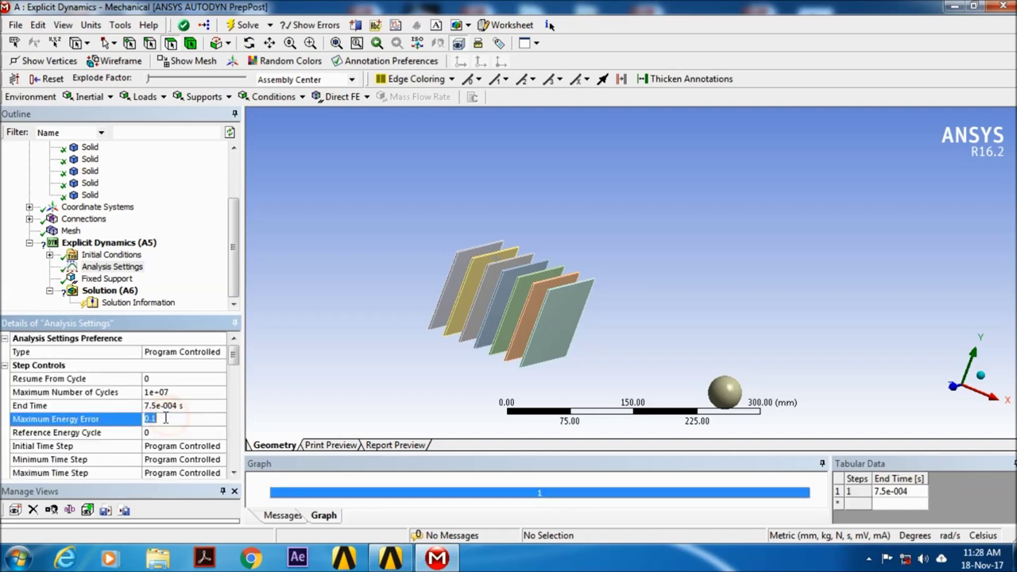
{"action": "left_click", "coordinate": [107, 254]}
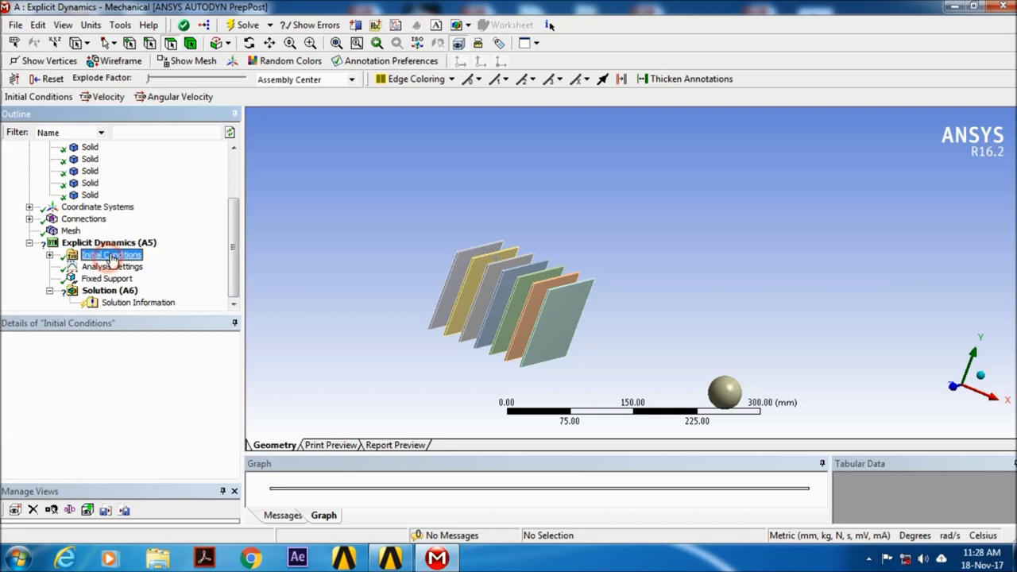
Insert an initial Velocity on the sphere, defined by Components.
{"action": "right_click", "coordinate": [111, 255]}
{"action": "left_click", "coordinate": [242, 263]}
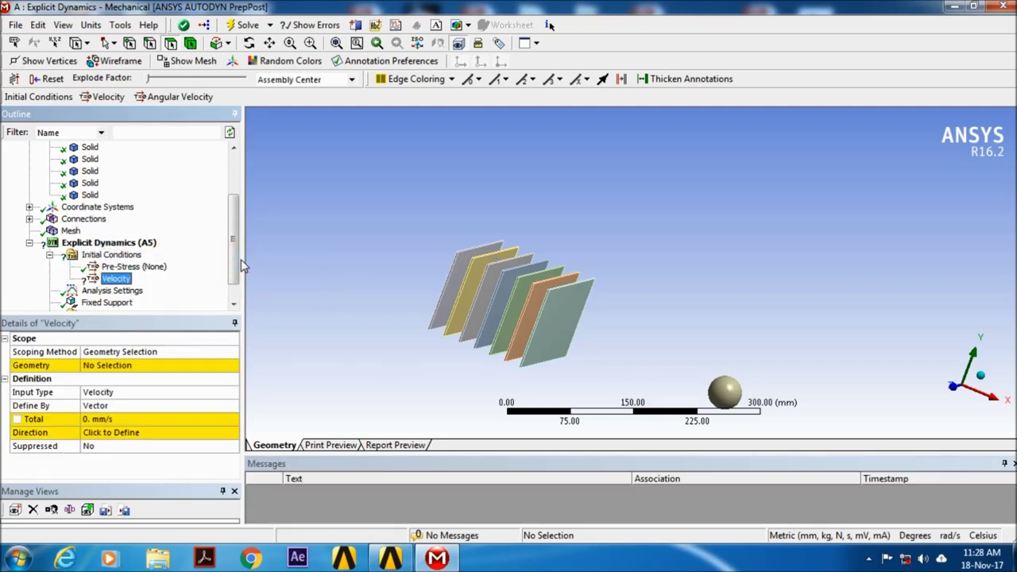
{"action": "left_click", "coordinate": [147, 368]}
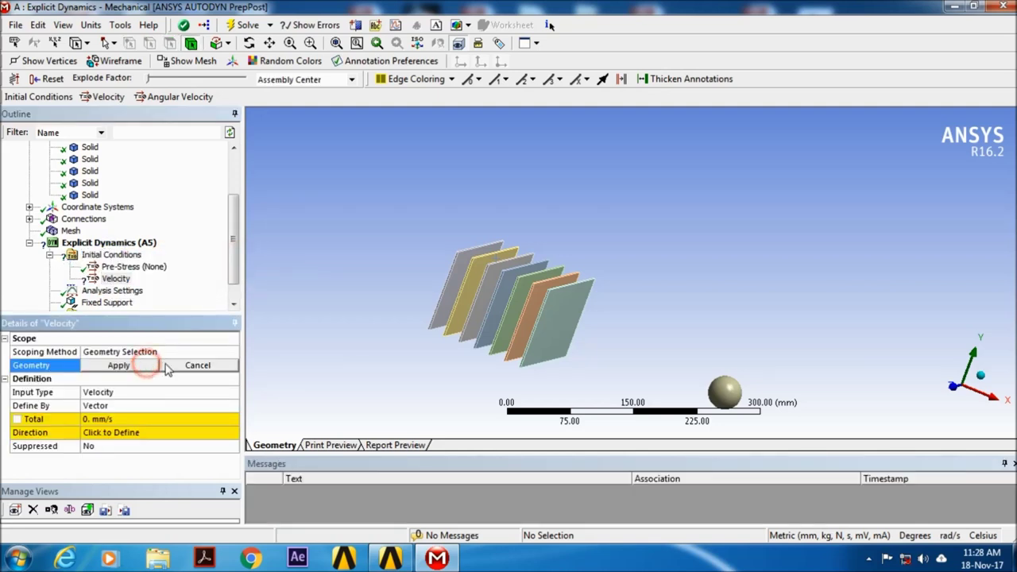
{"action": "left_click", "coordinate": [725, 382]}
{"action": "left_click", "coordinate": [131, 366]}
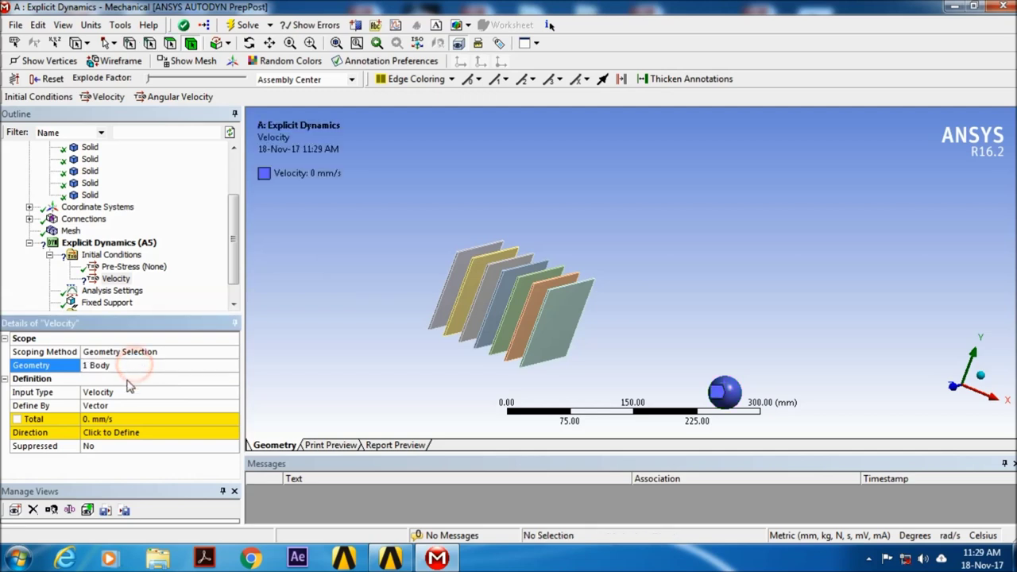
{"action": "left_click", "coordinate": [123, 406]}
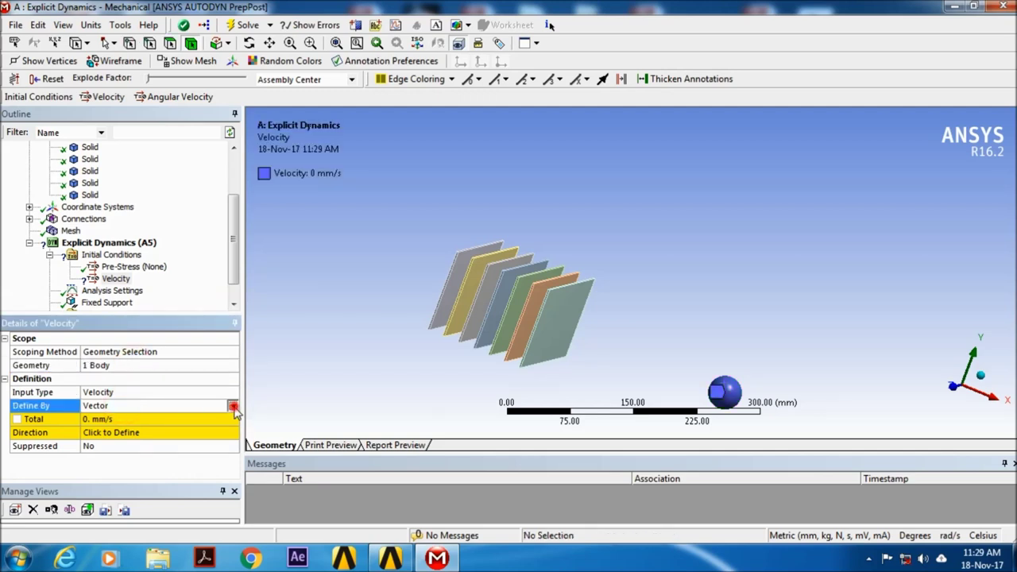
{"action": "left_click", "coordinate": [232, 406]}
{"action": "left_click", "coordinate": [221, 419]}
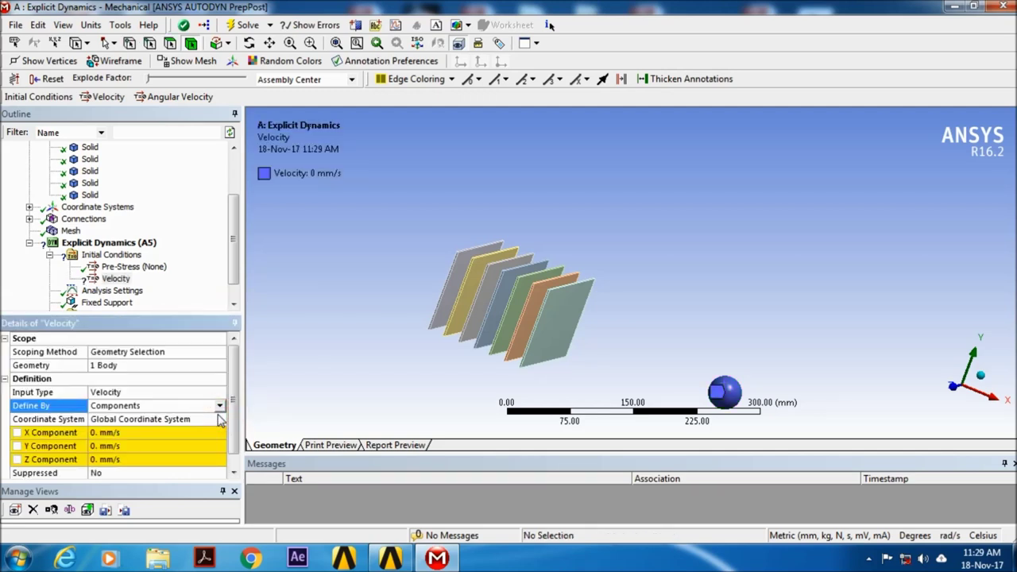
Give the sphere velocity an X component of -900000 mm/s.
{"action": "mouse_move", "coordinate": [554, 358]}
{"action": "middle_mouse_down"}
{"action": "mouse_move", "coordinate": [578, 326]}
{"action": "mouse_move", "coordinate": [603, 352]}
{"action": "middle_mouse_up"}
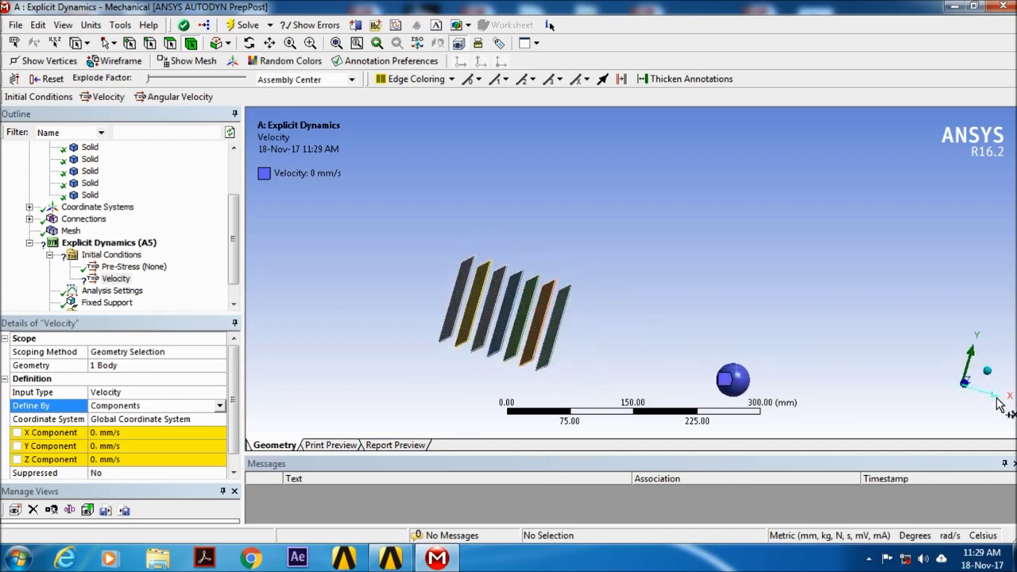
{"action": "left_click", "coordinate": [104, 433]}
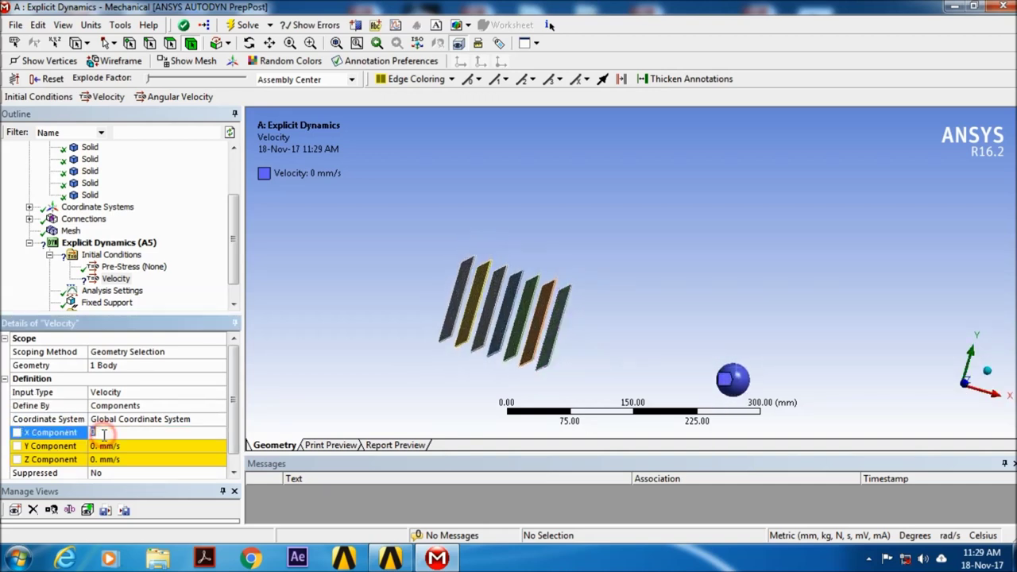
{"action": "type", "text": "-8"}
{"action": "key", "text": "BackSpace"}
{"action": "type", "text": "900000"}
{"action": "key", "text": "Return"}
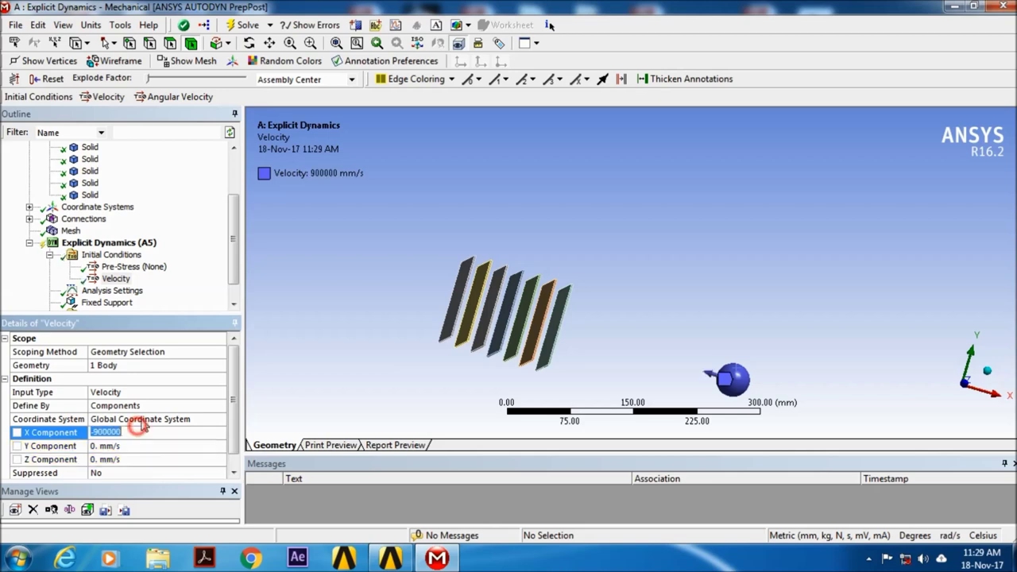
{"action": "left_click", "coordinate": [145, 407]}
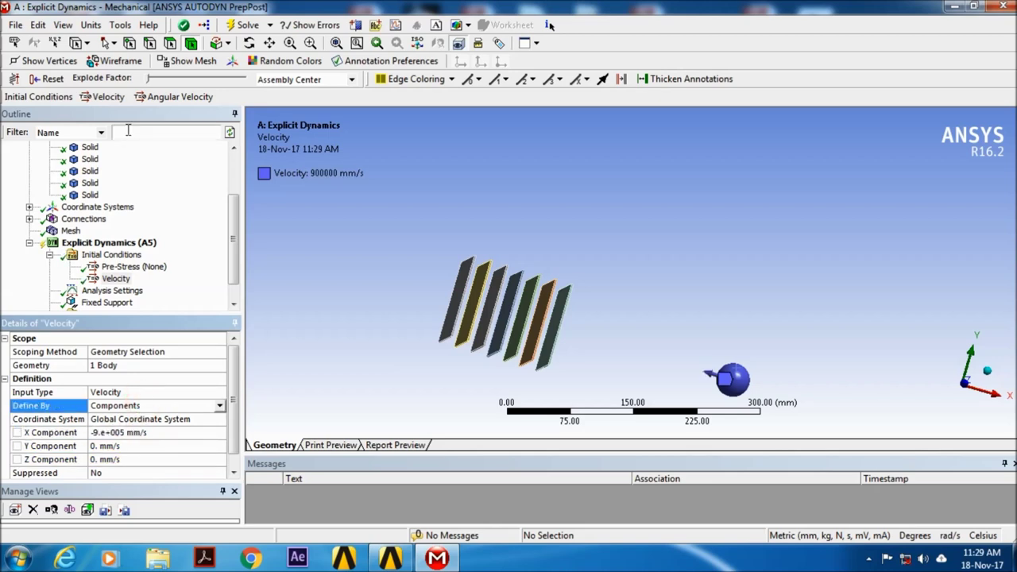
{"action": "left_click_drag", "start_coordinate": [229, 252], "coordinate": [235, 285]}
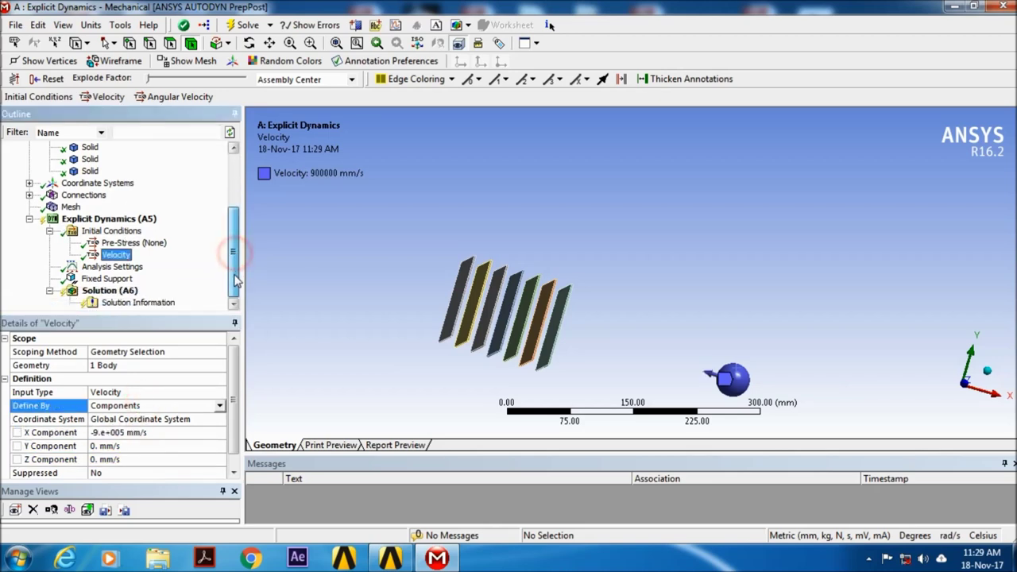
{"action": "left_click", "coordinate": [243, 25]}
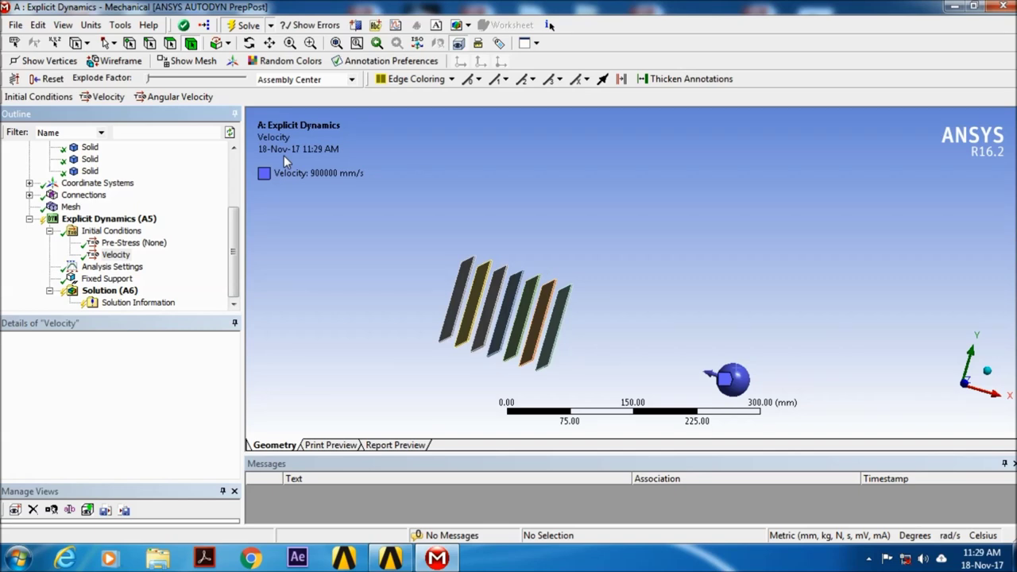
Run the Explicit Dynamics solve, which ends with a 'Solver error - energy error too large' message.
{"action": "left_click", "coordinate": [242, 25]}
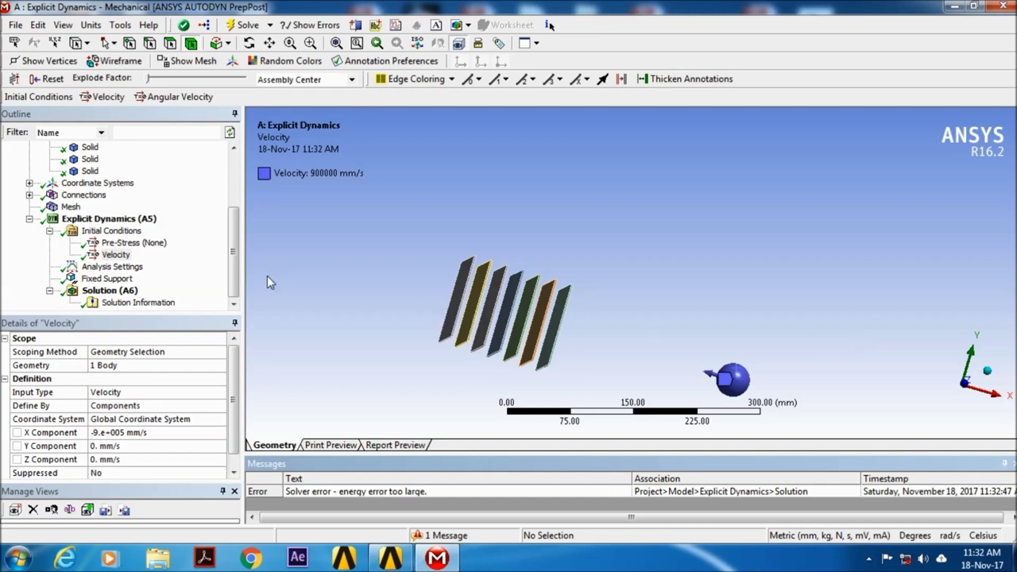
Add Total Deformation, Equivalent Elastic Strain and Equivalent Stress results to the Solution and evaluate them.
{"action": "left_click", "coordinate": [94, 291]}
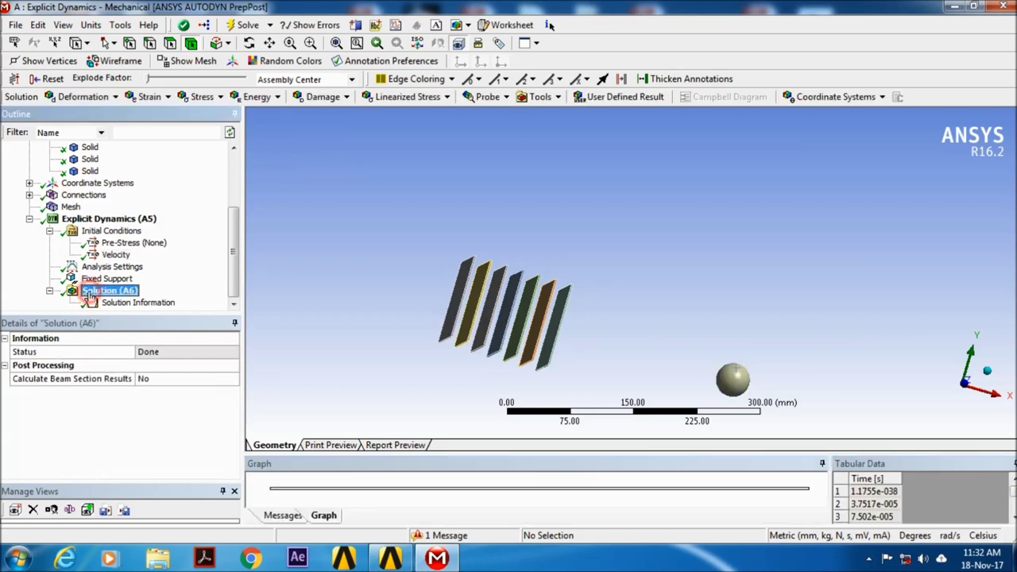
{"action": "left_click", "coordinate": [94, 96]}
{"action": "left_click", "coordinate": [94, 114]}
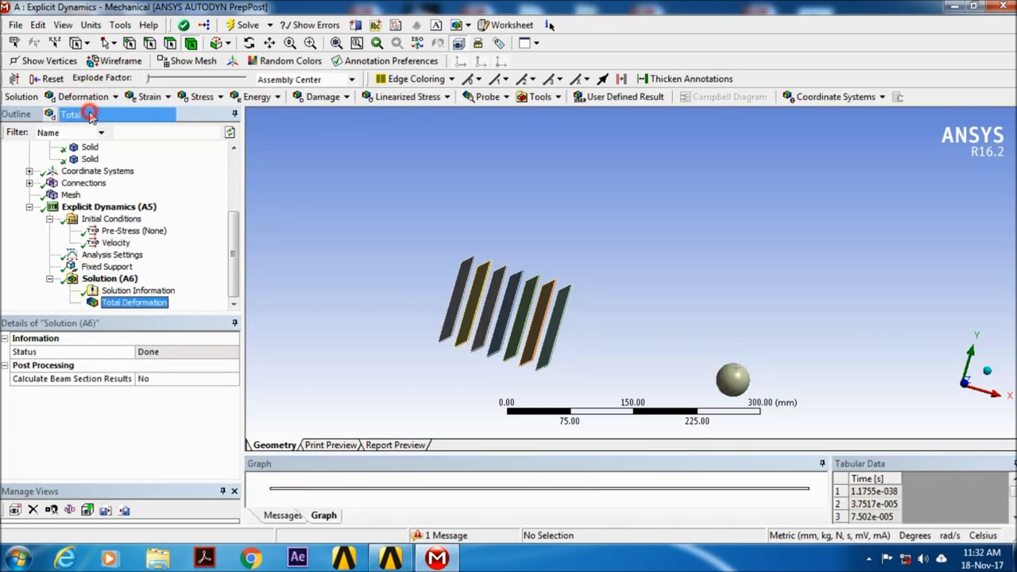
{"action": "left_click", "coordinate": [149, 97]}
{"action": "left_click", "coordinate": [149, 119]}
{"action": "left_click", "coordinate": [202, 97]}
{"action": "left_click", "coordinate": [196, 115]}
{"action": "left_click", "coordinate": [235, 27]}
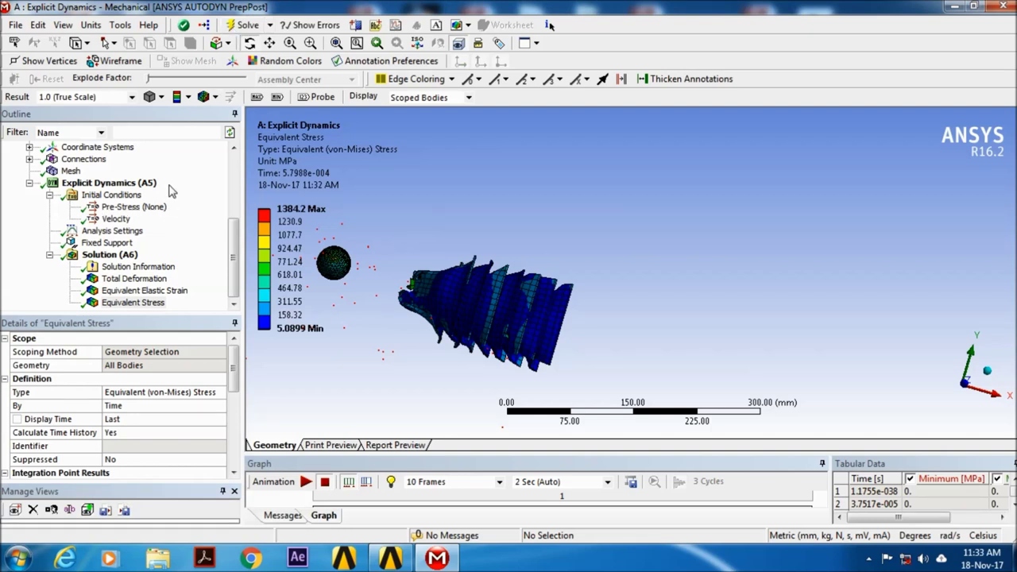
Play the Total Deformation animation, peaking at 494.96 mm, with a 4-second duration.
{"action": "left_click", "coordinate": [131, 279]}
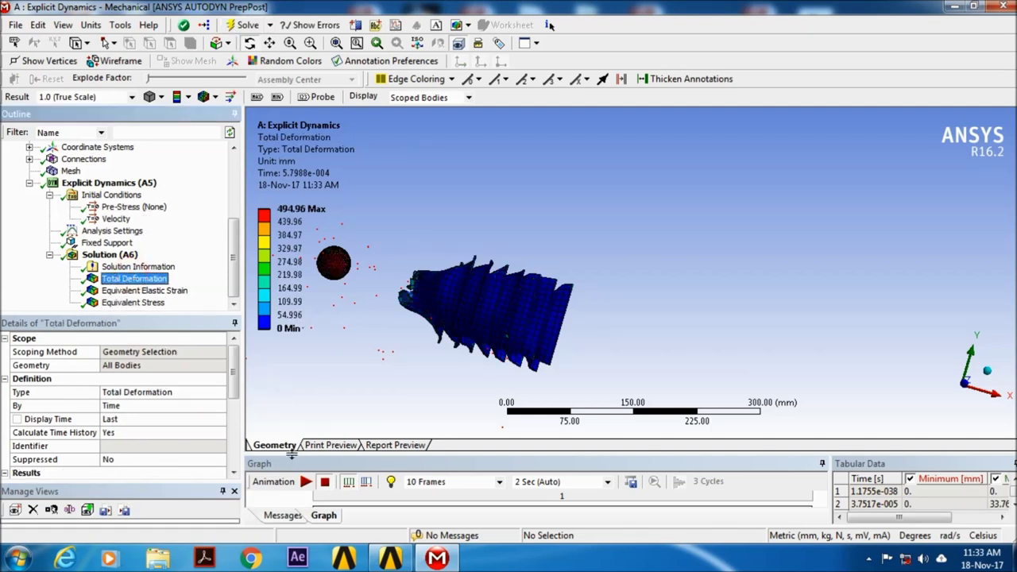
{"action": "left_click", "coordinate": [306, 481]}
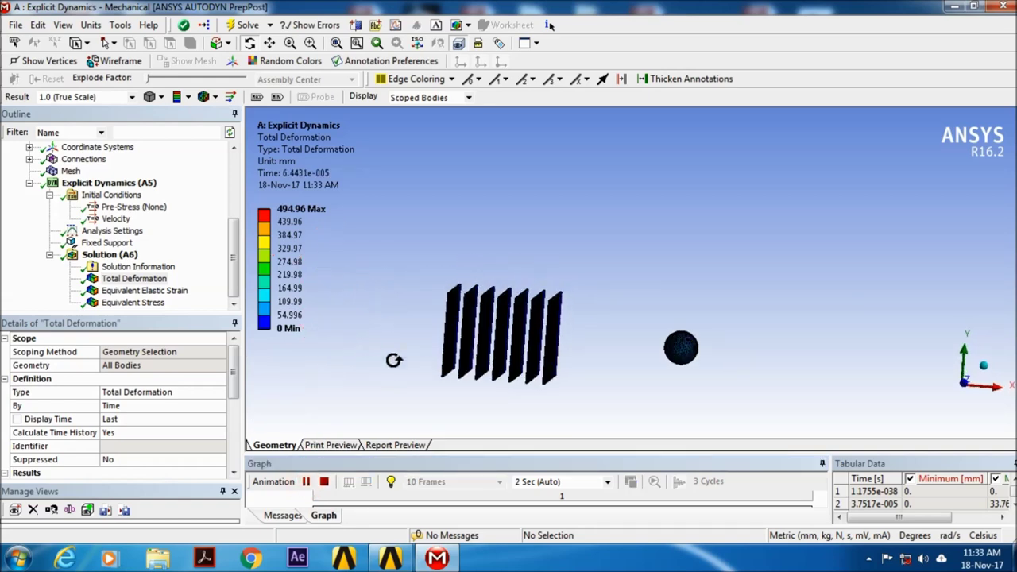
{"action": "mouse_move", "coordinate": [390, 347]}
{"action": "left_mouse_down"}
{"action": "mouse_move", "coordinate": [414, 411]}
{"action": "mouse_move", "coordinate": [482, 290]}
{"action": "mouse_move", "coordinate": [594, 246]}
{"action": "mouse_move", "coordinate": [595, 273]}
{"action": "mouse_move", "coordinate": [570, 263]}
{"action": "mouse_move", "coordinate": [429, 283]}
{"action": "mouse_move", "coordinate": [515, 283]}
{"action": "mouse_move", "coordinate": [510, 338]}
{"action": "left_mouse_up"}
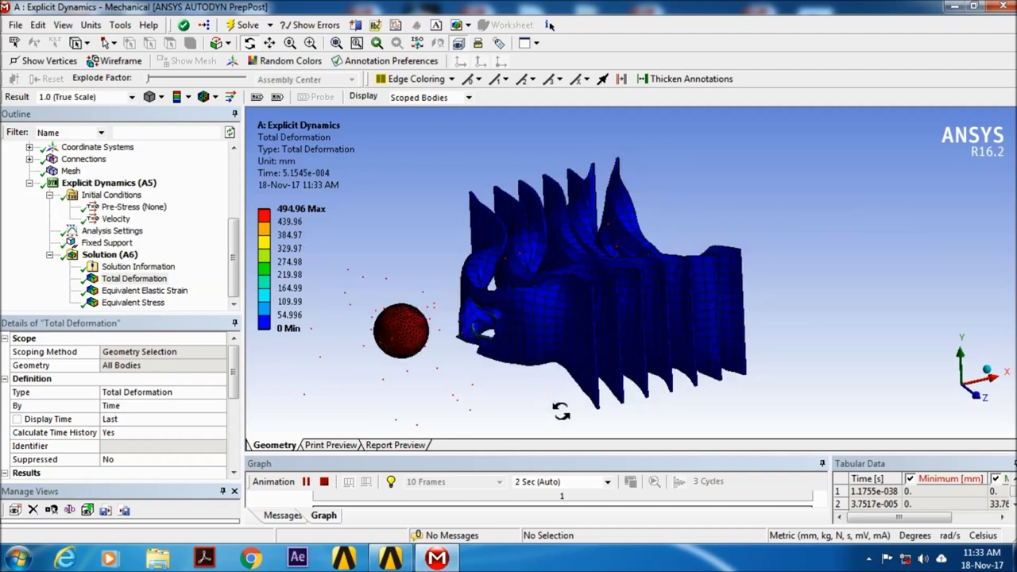
{"action": "left_click", "coordinate": [607, 482]}
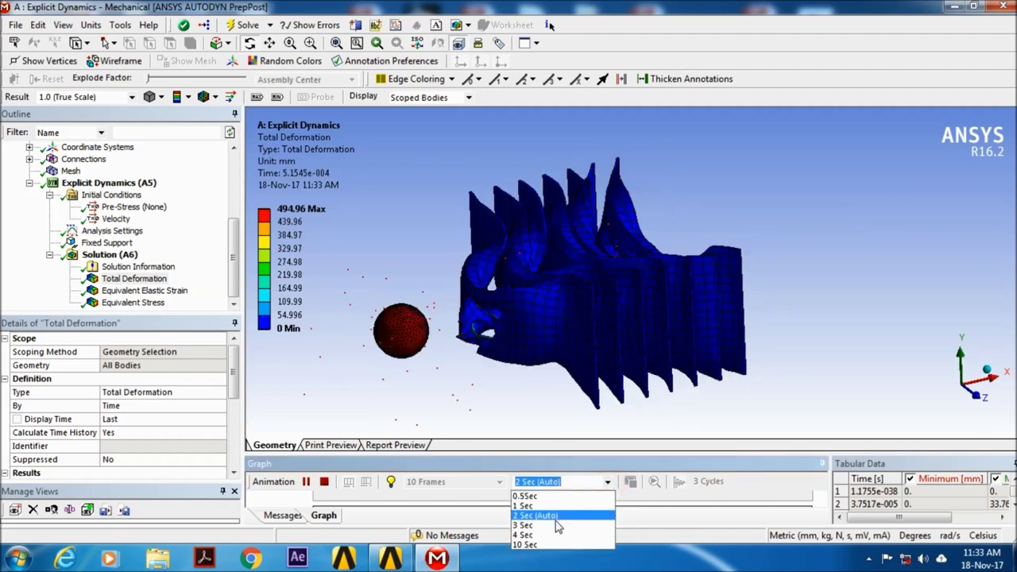
{"action": "left_click", "coordinate": [524, 535]}
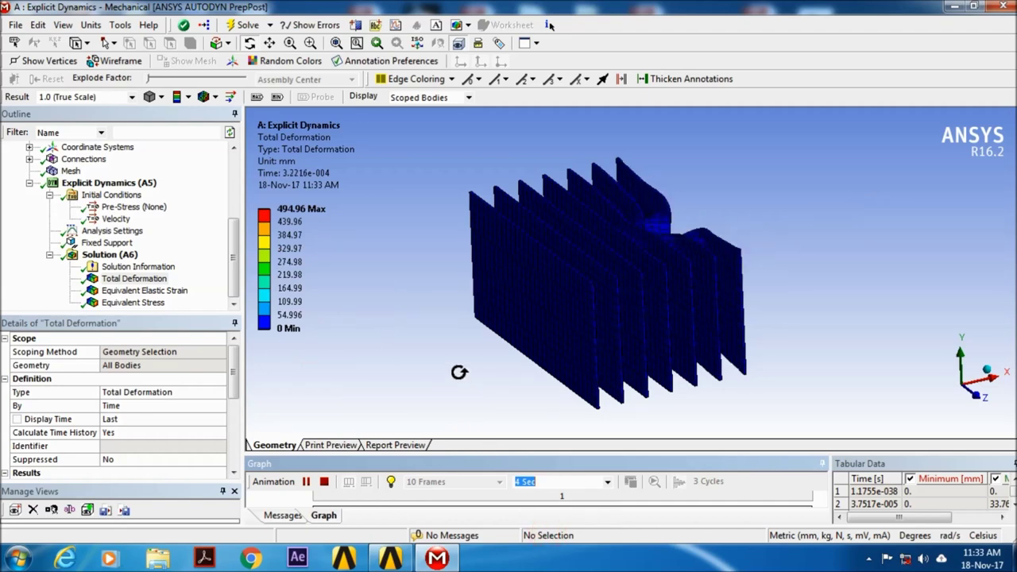
{"action": "left_click", "coordinate": [129, 290]}
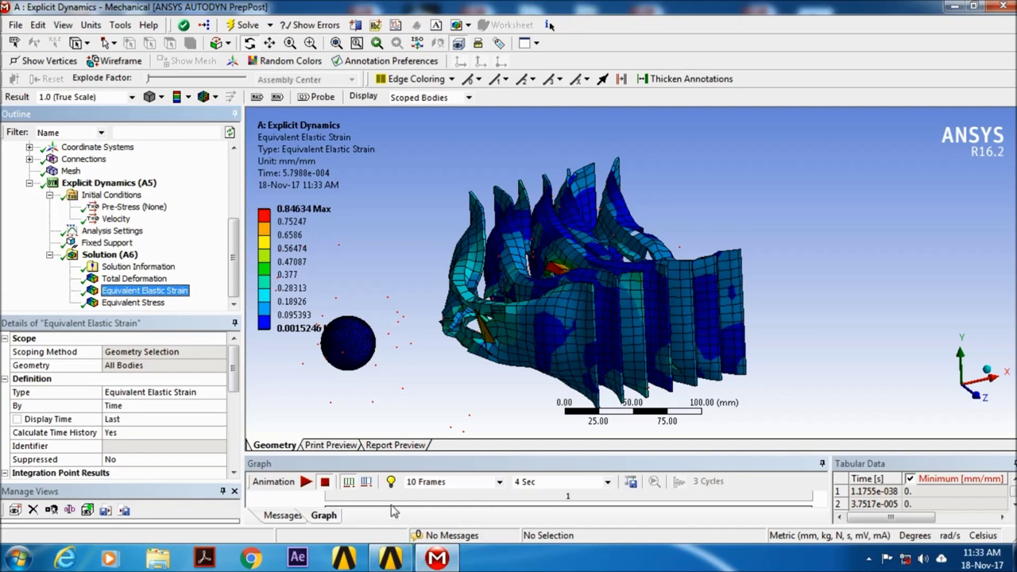
Play the Equivalent Elastic Strain (0.84634 max) and Equivalent Stress (5035.8 MPa max) animations from several angles.
{"action": "left_click", "coordinate": [306, 482]}
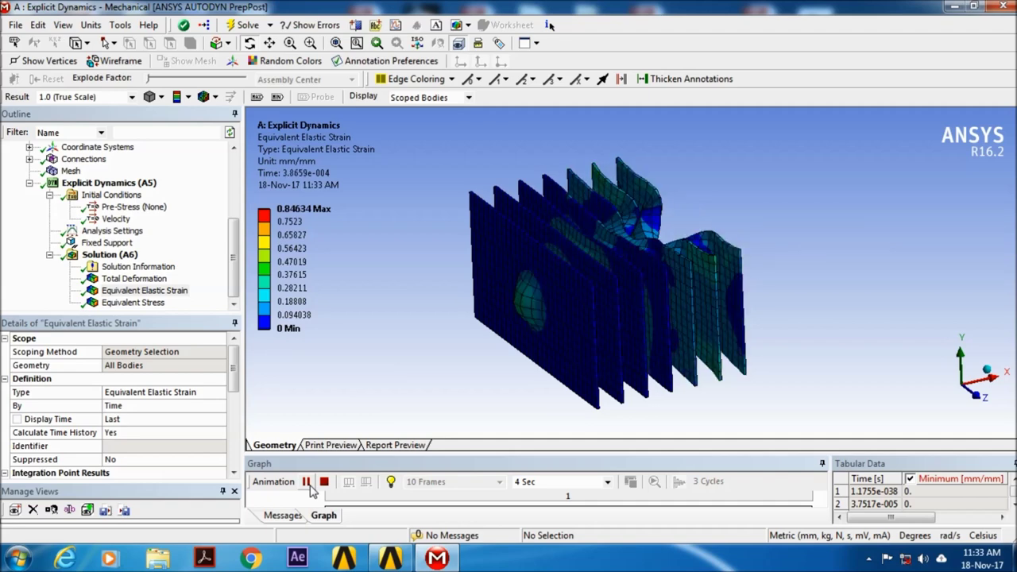
{"action": "mouse_move", "coordinate": [831, 388]}
{"action": "left_mouse_down"}
{"action": "mouse_move", "coordinate": [613, 366]}
{"action": "mouse_move", "coordinate": [685, 295]}
{"action": "mouse_move", "coordinate": [592, 162]}
{"action": "mouse_move", "coordinate": [569, 165]}
{"action": "mouse_move", "coordinate": [501, 217]}
{"action": "mouse_move", "coordinate": [437, 154]}
{"action": "mouse_move", "coordinate": [465, 209]}
{"action": "mouse_move", "coordinate": [476, 265]}
{"action": "mouse_move", "coordinate": [638, 318]}
{"action": "left_mouse_up"}
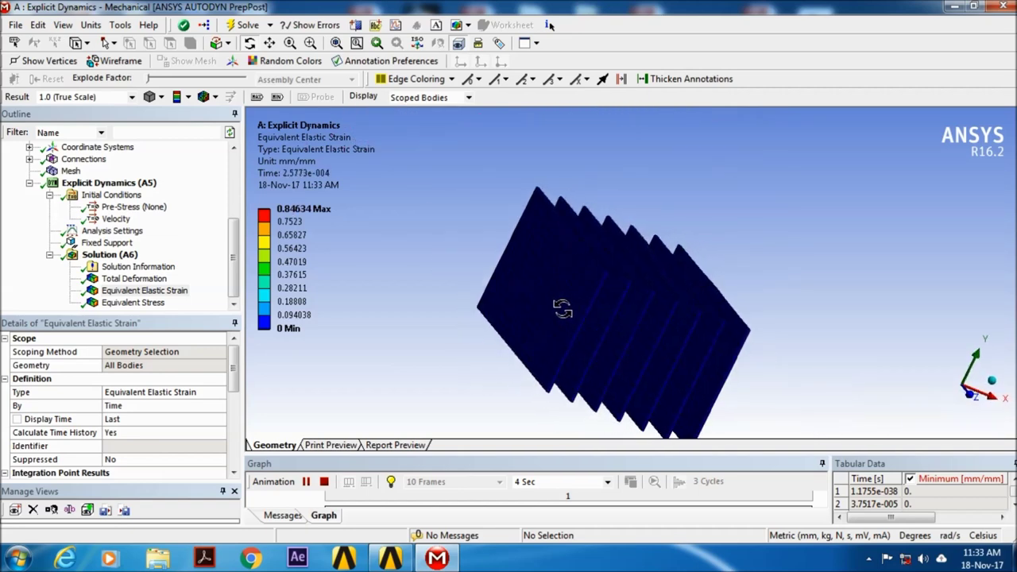
{"action": "left_click", "coordinate": [119, 303]}
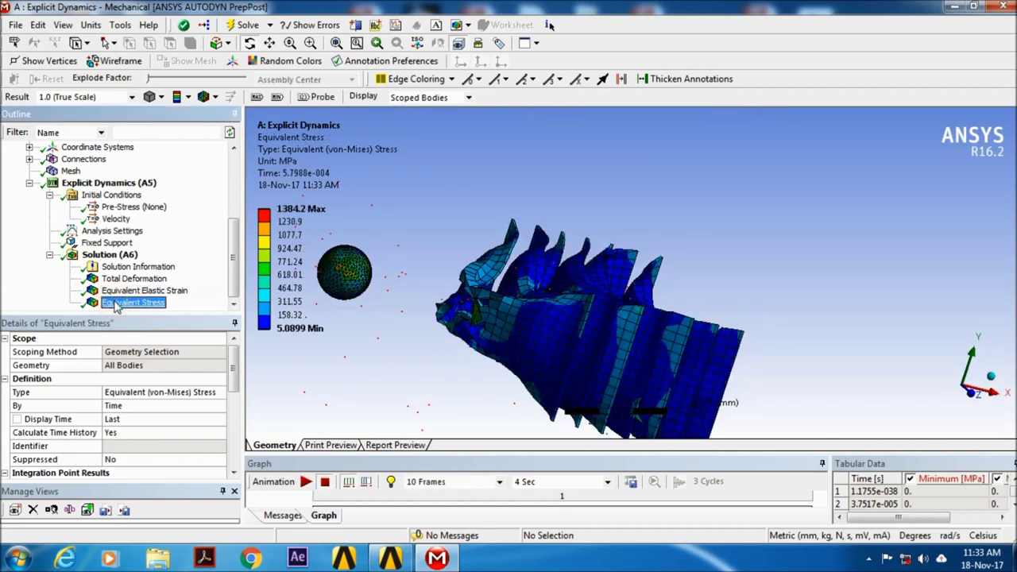
{"action": "left_click", "coordinate": [305, 481]}
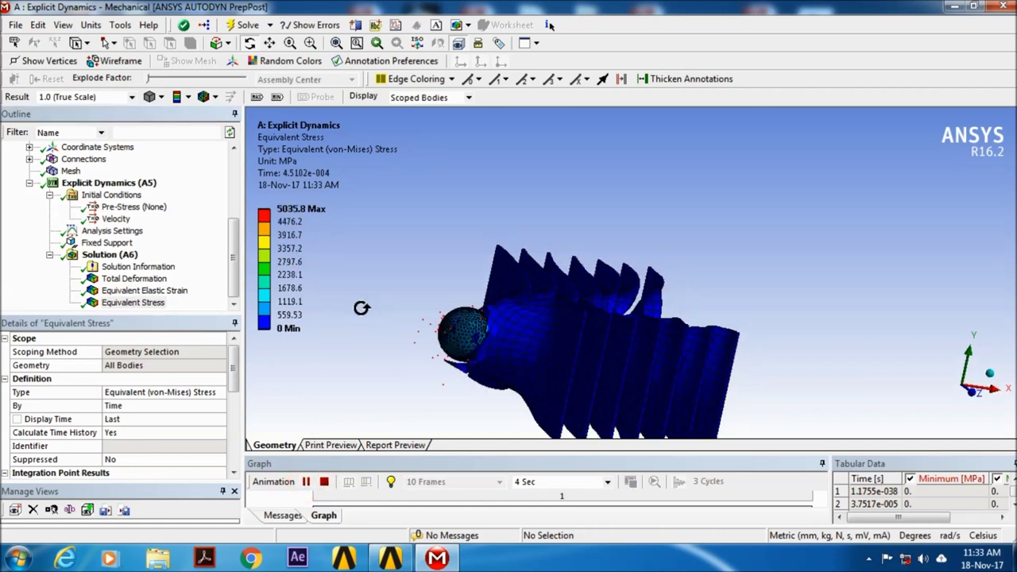
{"action": "left_click", "coordinate": [135, 291]}
{"action": "mouse_move", "coordinate": [389, 288]}
{"action": "left_mouse_down"}
{"action": "mouse_move", "coordinate": [415, 356]}
{"action": "mouse_move", "coordinate": [544, 372]}
{"action": "mouse_move", "coordinate": [497, 342]}
{"action": "mouse_move", "coordinate": [481, 236]}
{"action": "mouse_move", "coordinate": [320, 236]}
{"action": "left_mouse_up"}
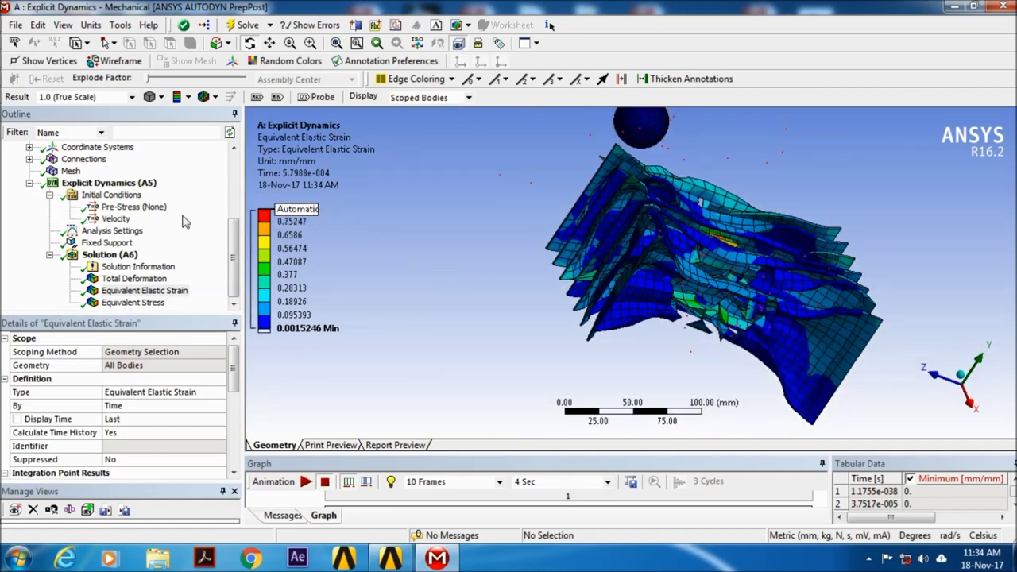
{"action": "left_click", "coordinate": [159, 278]}
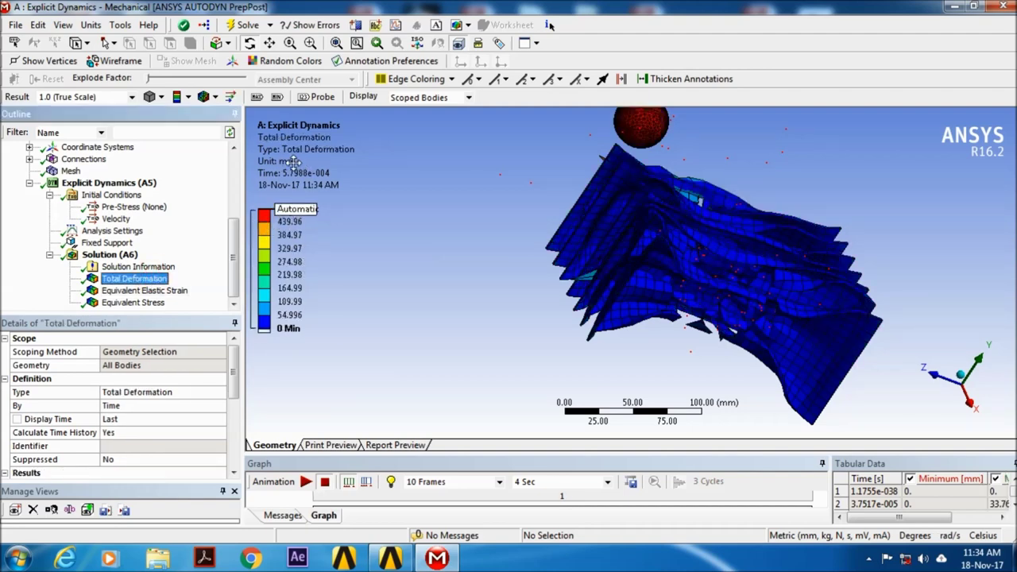
Orbit the crumpled plates and sphere to view the Total Deformation contour from a new angle.
{"action": "mouse_move", "coordinate": [415, 263]}
{"action": "left_mouse_down"}
{"action": "mouse_move", "coordinate": [650, 304]}
{"action": "mouse_move", "coordinate": [602, 269]}
{"action": "mouse_move", "coordinate": [523, 268]}
{"action": "mouse_move", "coordinate": [602, 290]}
{"action": "mouse_move", "coordinate": [571, 254]}
{"action": "mouse_move", "coordinate": [515, 262]}
{"action": "mouse_move", "coordinate": [517, 302]}
{"action": "mouse_move", "coordinate": [624, 344]}
{"action": "mouse_move", "coordinate": [702, 343]}
{"action": "mouse_move", "coordinate": [584, 306]}
{"action": "mouse_move", "coordinate": [557, 276]}
{"action": "mouse_move", "coordinate": [456, 299]}
{"action": "mouse_move", "coordinate": [531, 280]}
{"action": "mouse_move", "coordinate": [543, 265]}
{"action": "mouse_move", "coordinate": [590, 298]}
{"action": "left_mouse_up"}
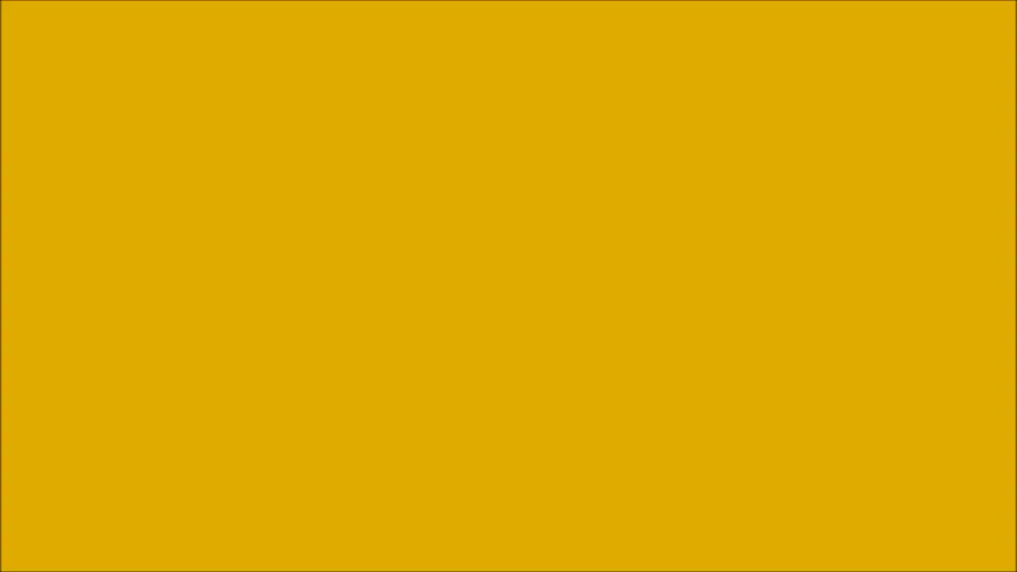